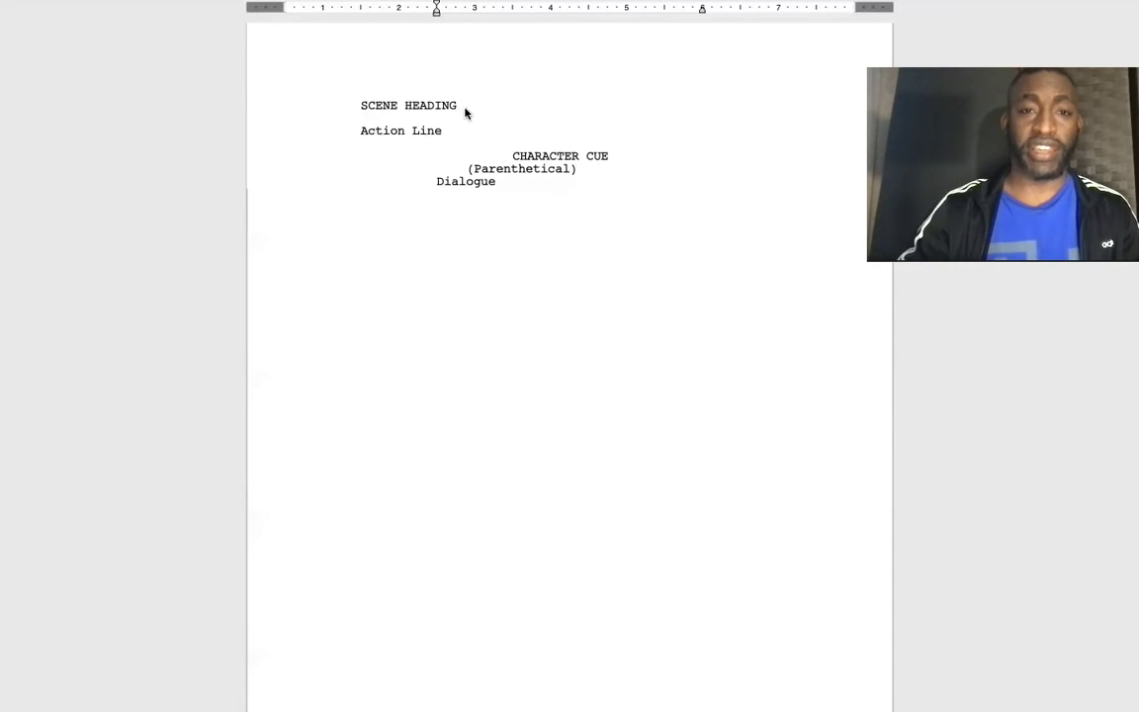
Examine the scene heading and action line in the sample screenplay layout.
drag(433, 102, 368, 92)
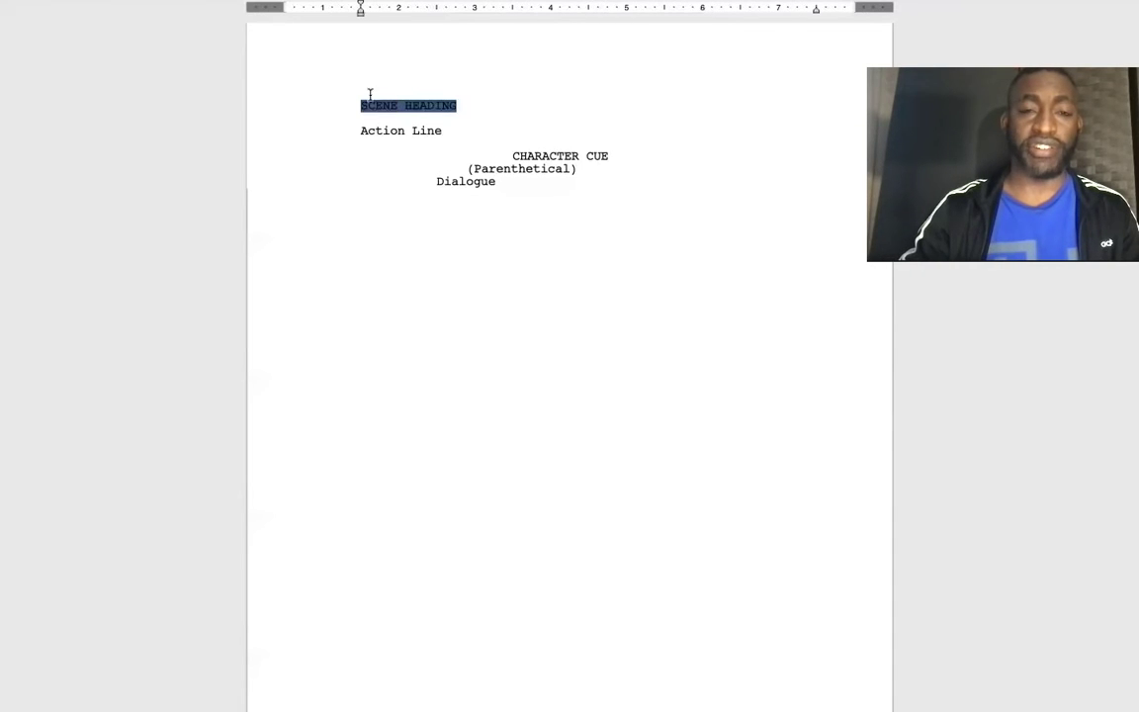
click(459, 126)
drag(453, 127, 362, 135)
click(467, 133)
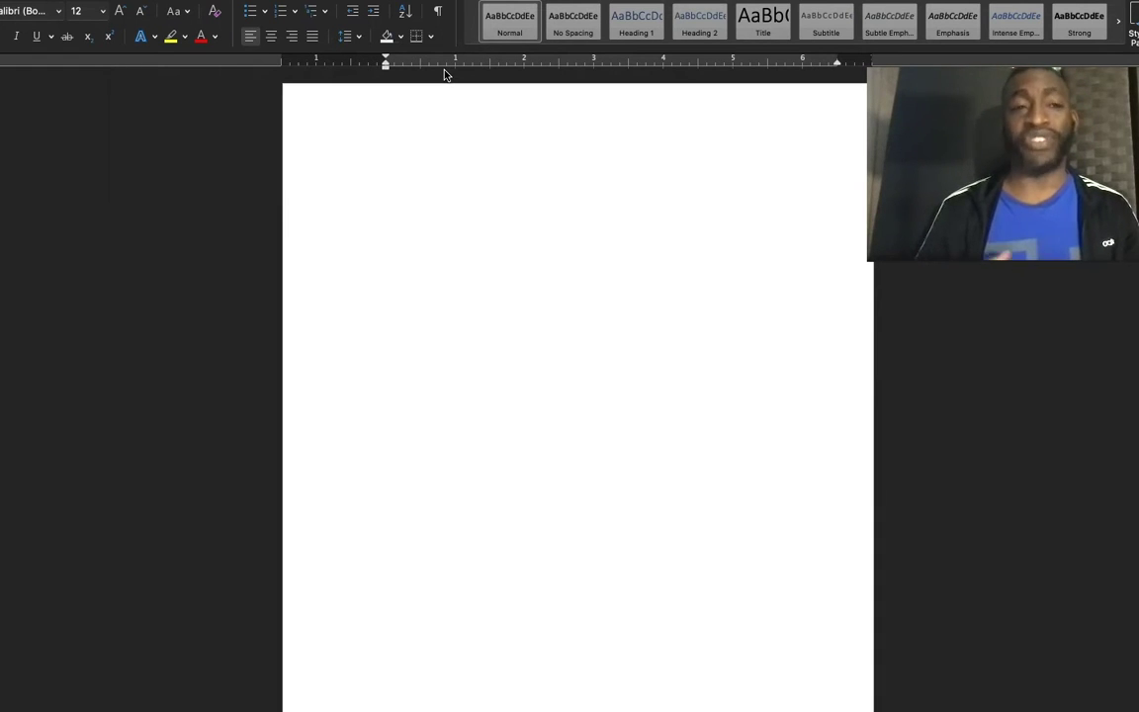
Set the whole document's margins to 1" top, 1" bottom, 1.5" left and 0.5" right.
click(336, 149)
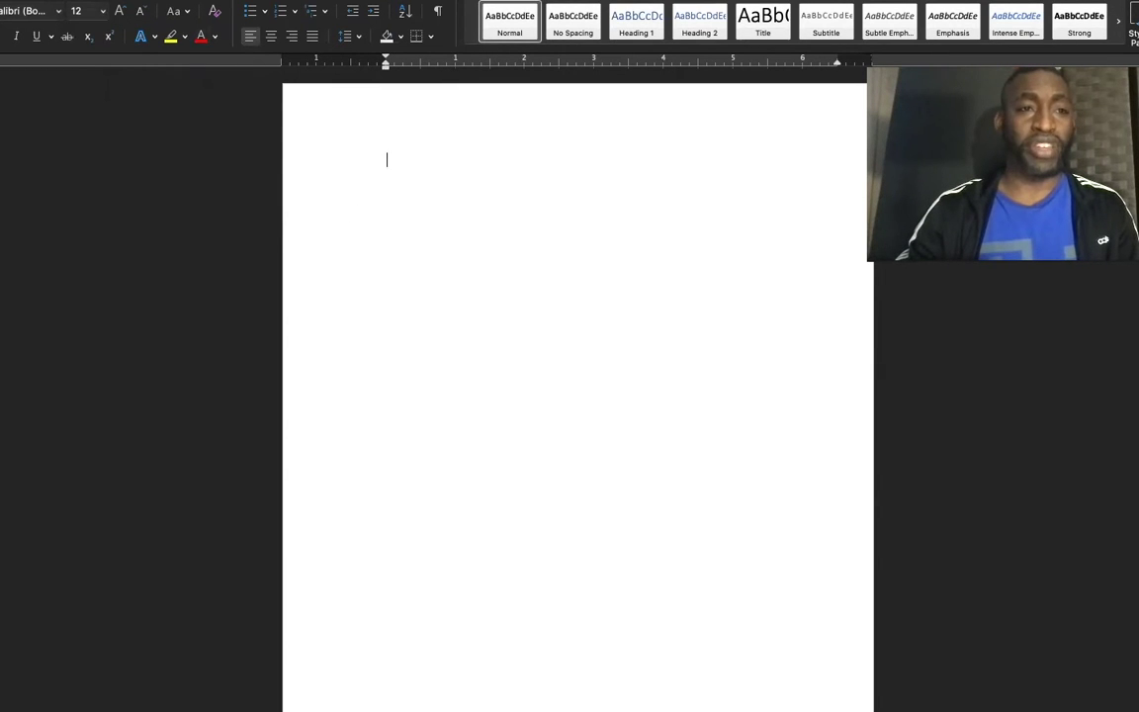
click(99, 1)
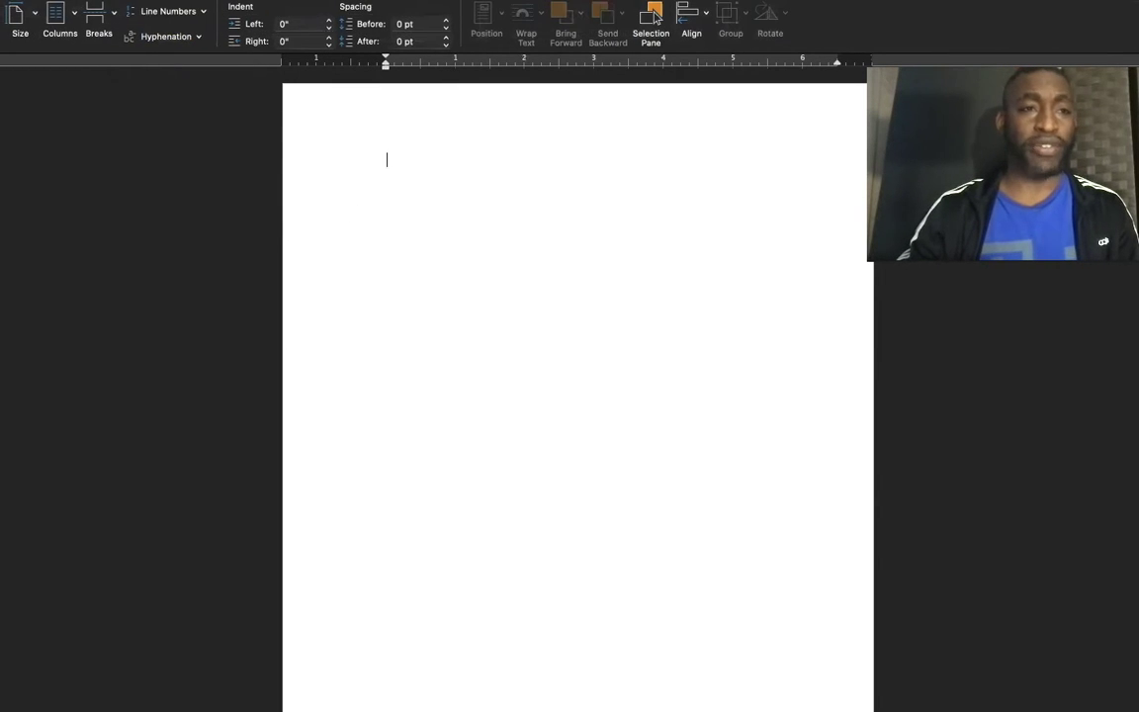
click(2, 15)
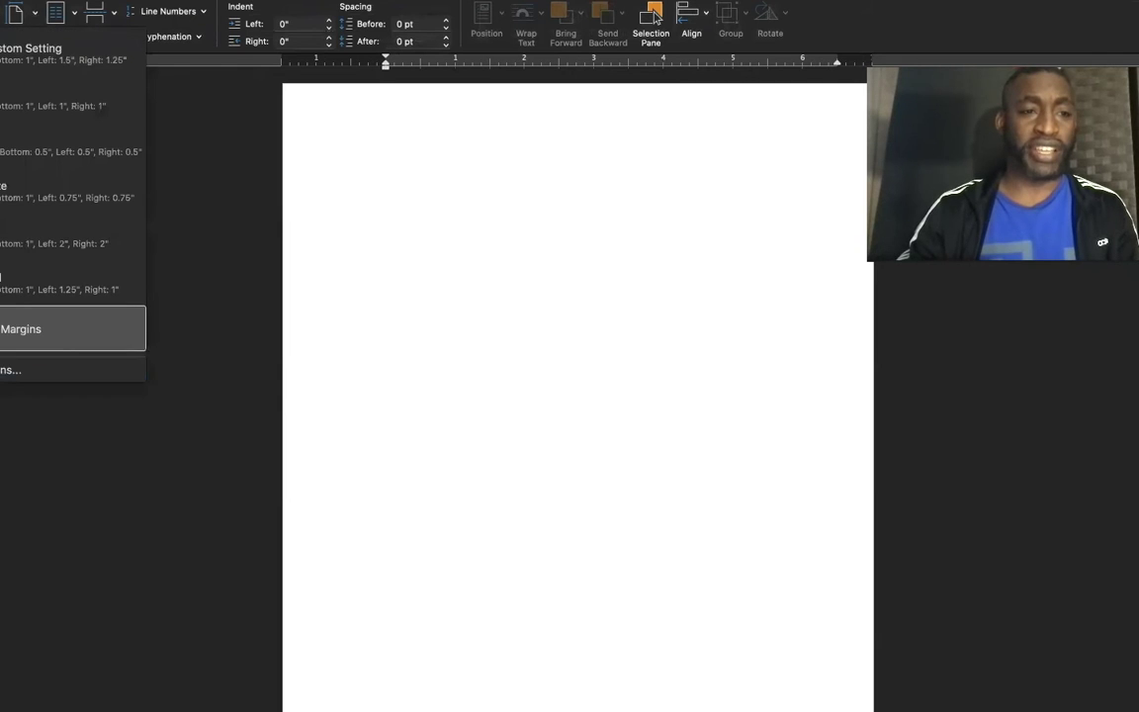
click(10, 369)
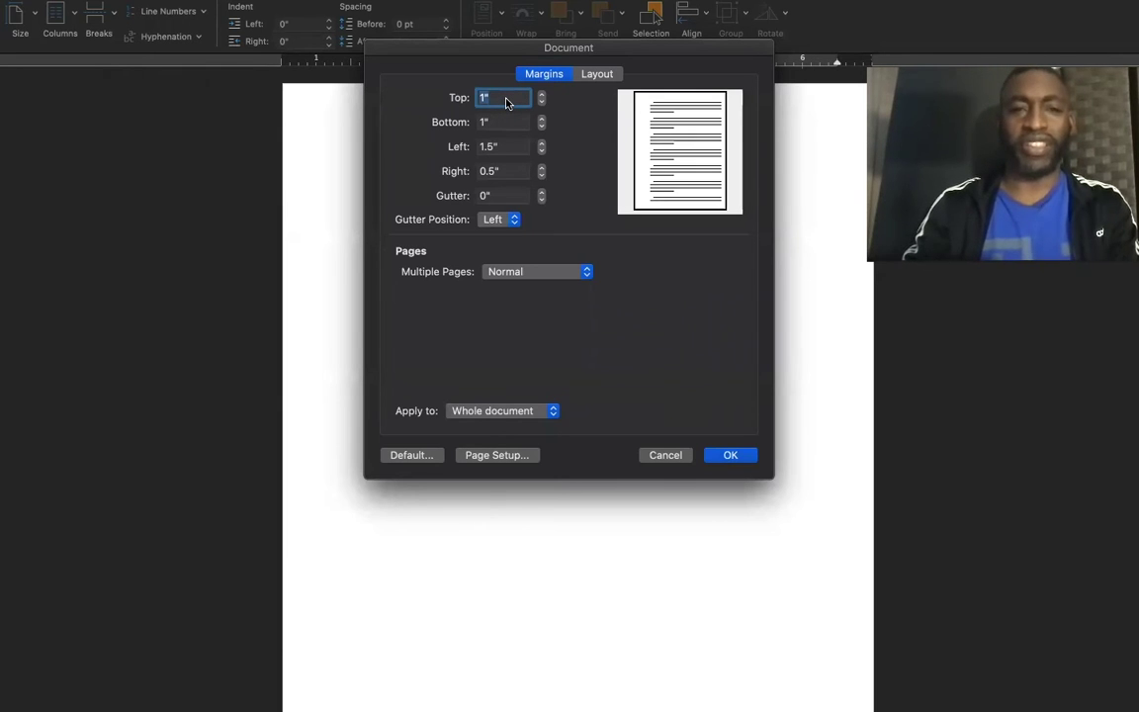
key(BackSpace)
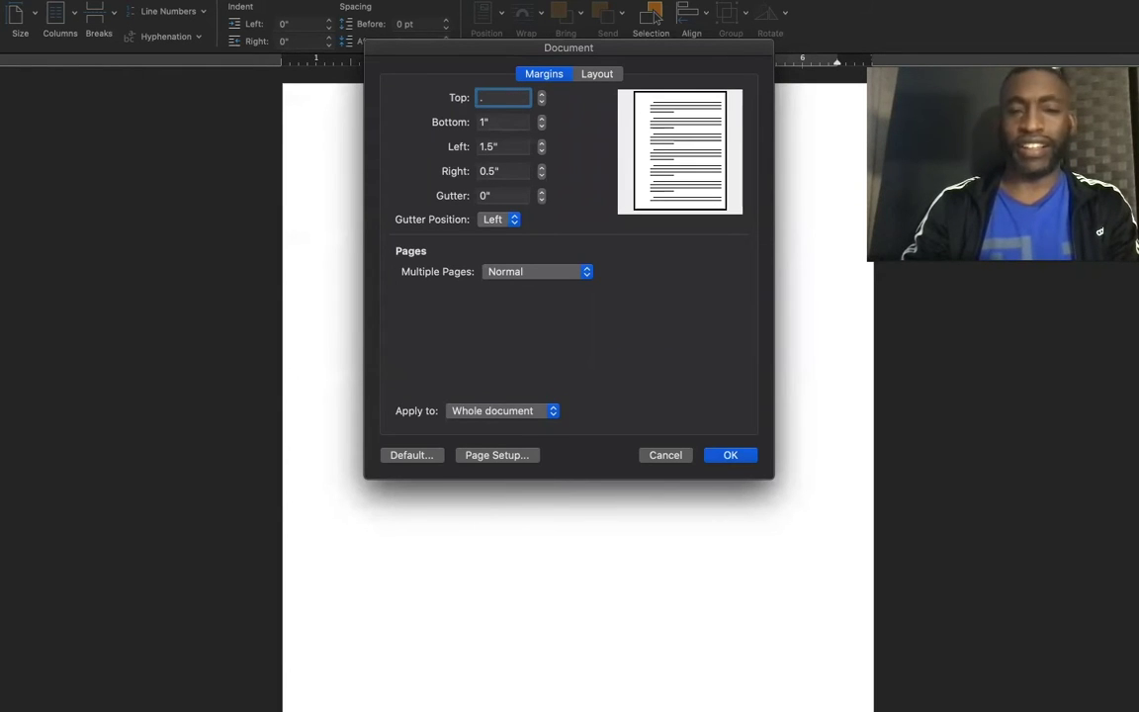
text(1)
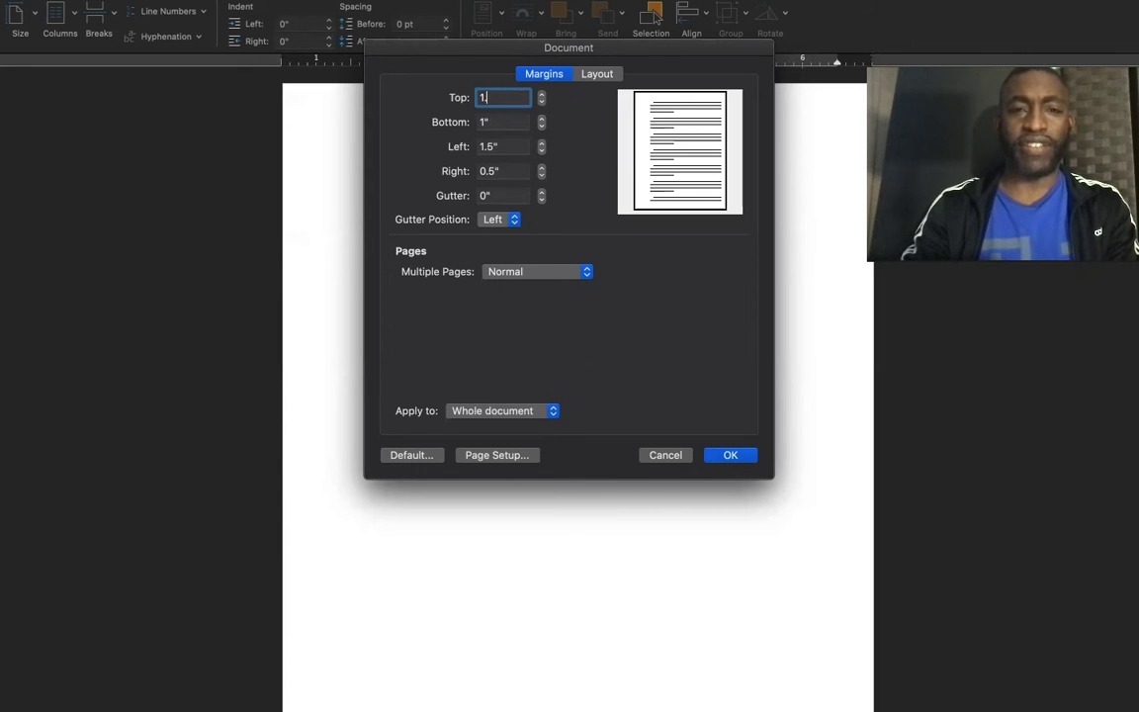
key(Tab)
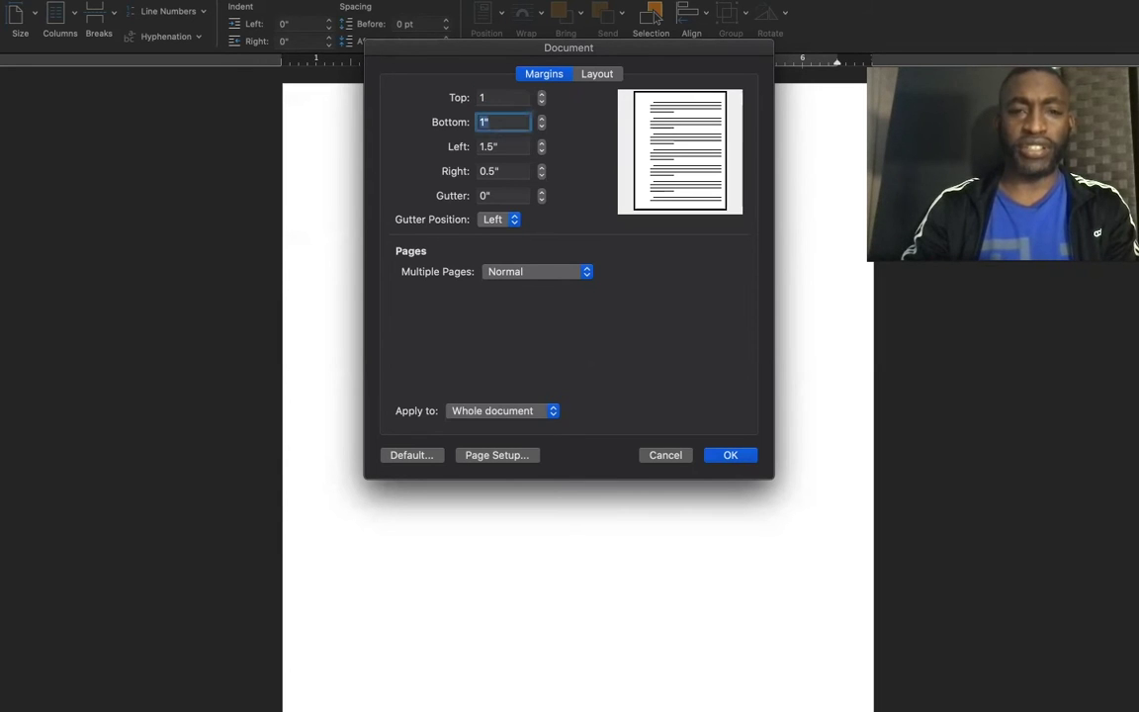
key(Tab)
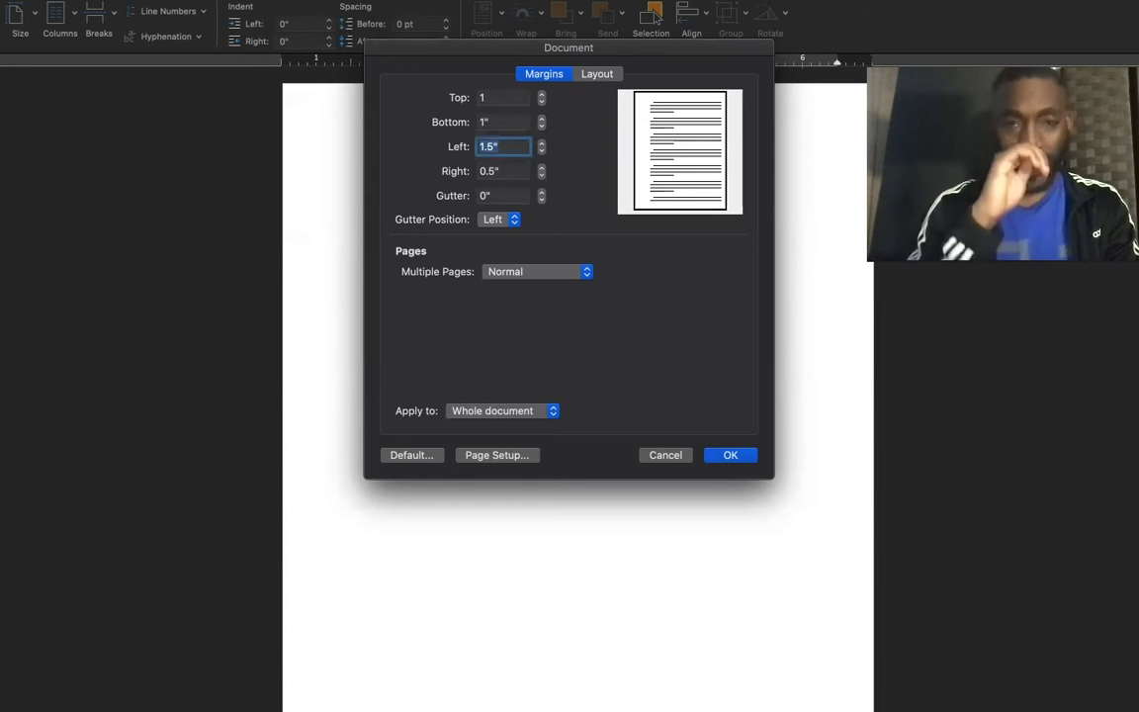
key(Tab)
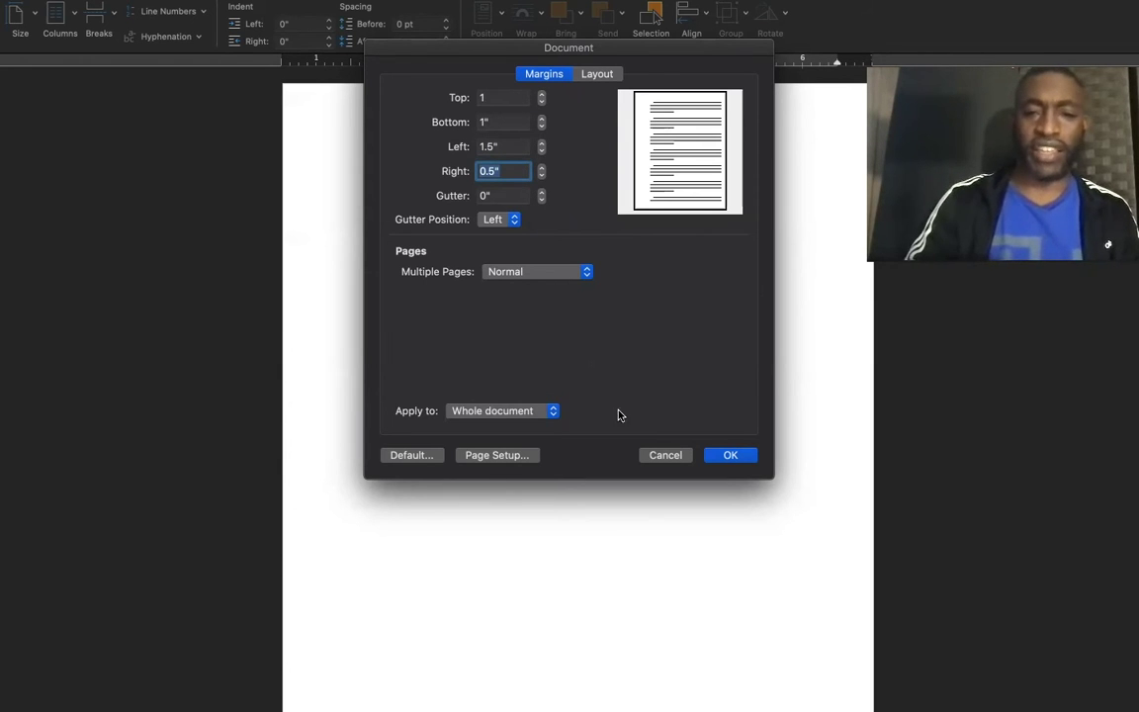
click(729, 456)
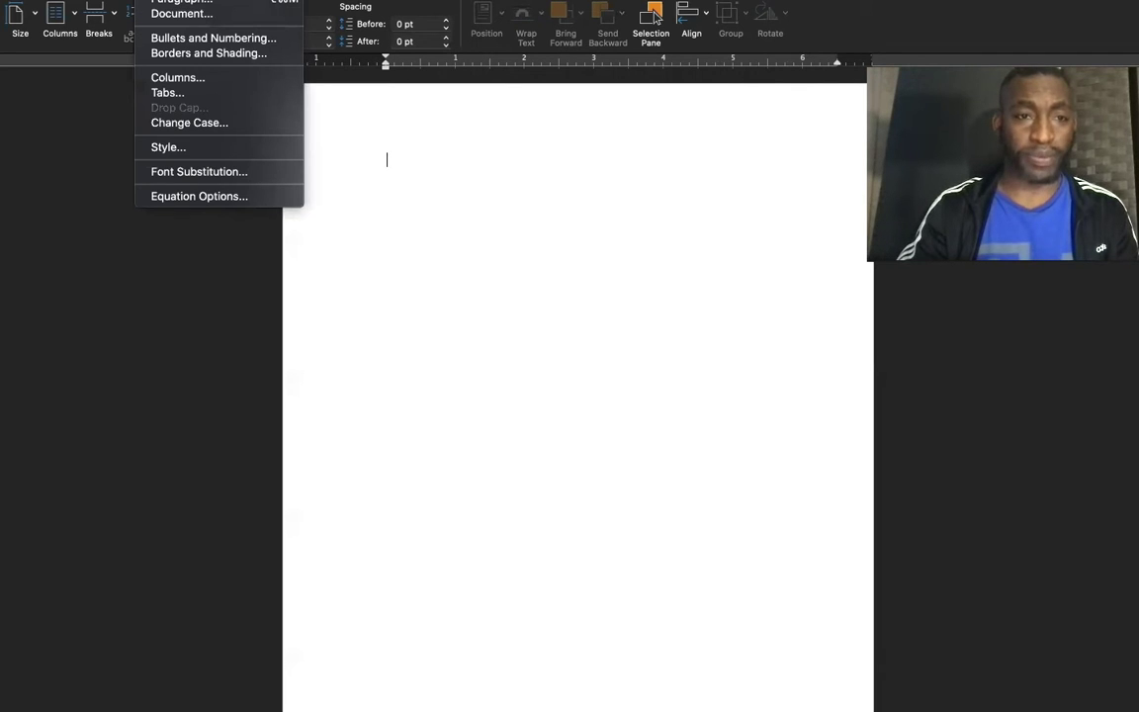
Start a new paragraph style based on Normal and name it DIALOGUE.
click(185, 150)
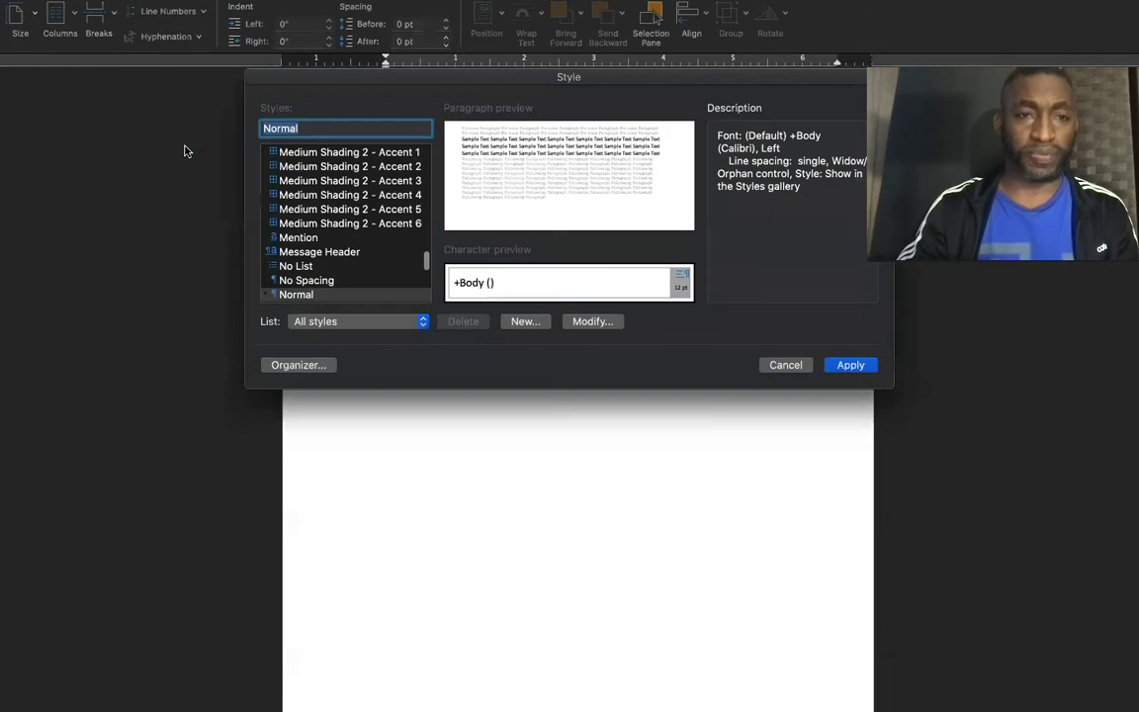
click(524, 323)
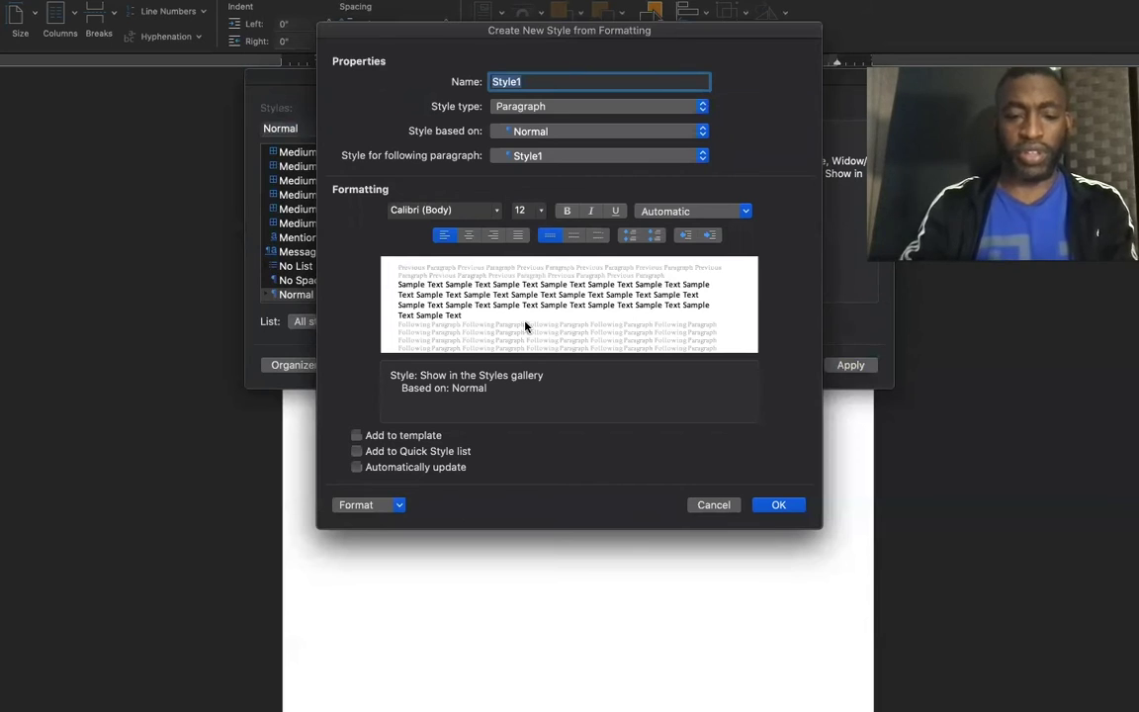
text(Dial)
key(BackSpace)
key(BackSpace)
key(BackSpace)
key(BackSpace)
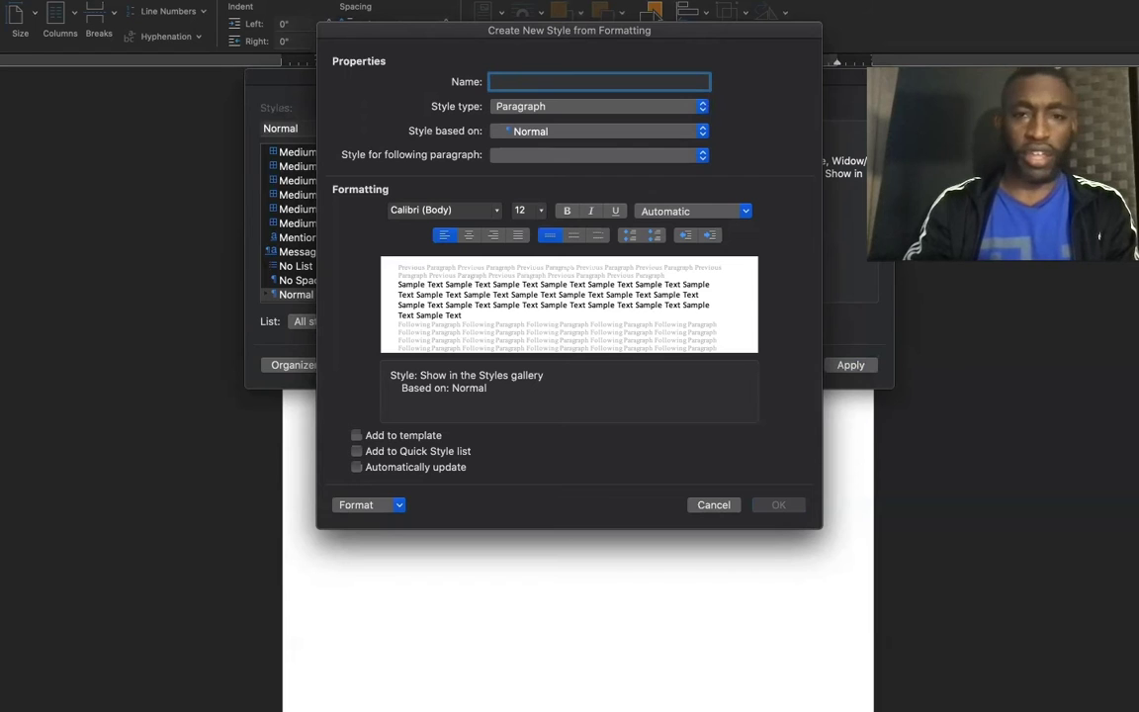
text(DIALOGUE)
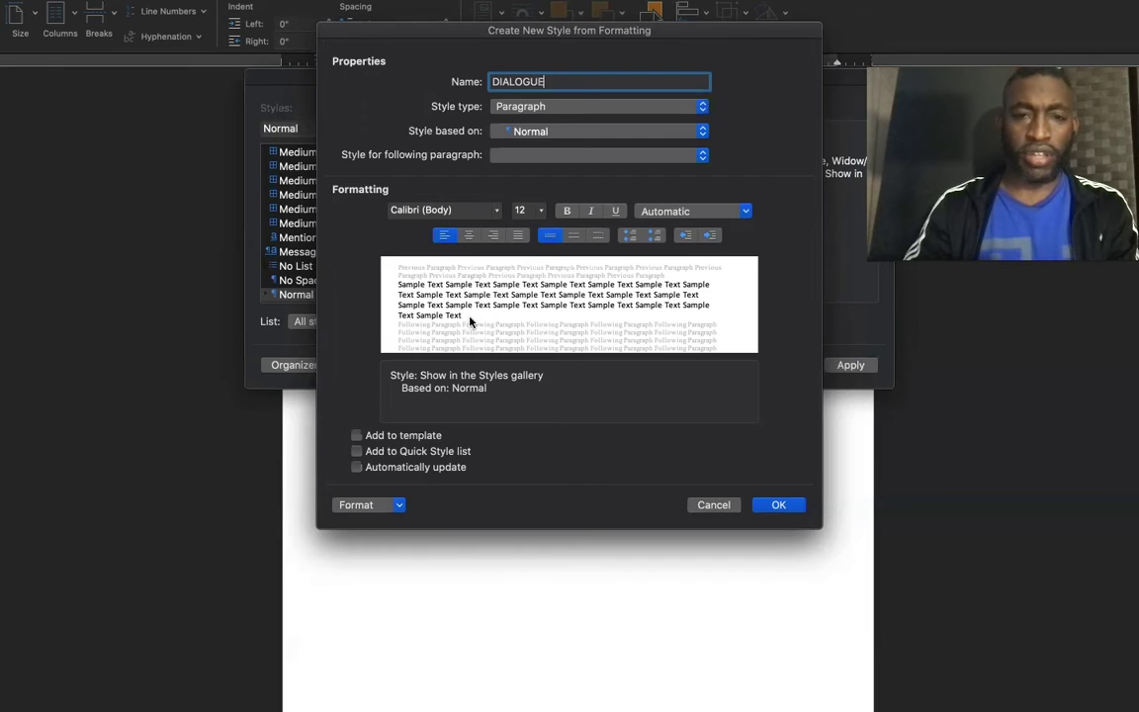
Give the DIALOGUE style a 2.5" left and 1.0" right indent, and apply it to the current paragraph.
click(399, 505)
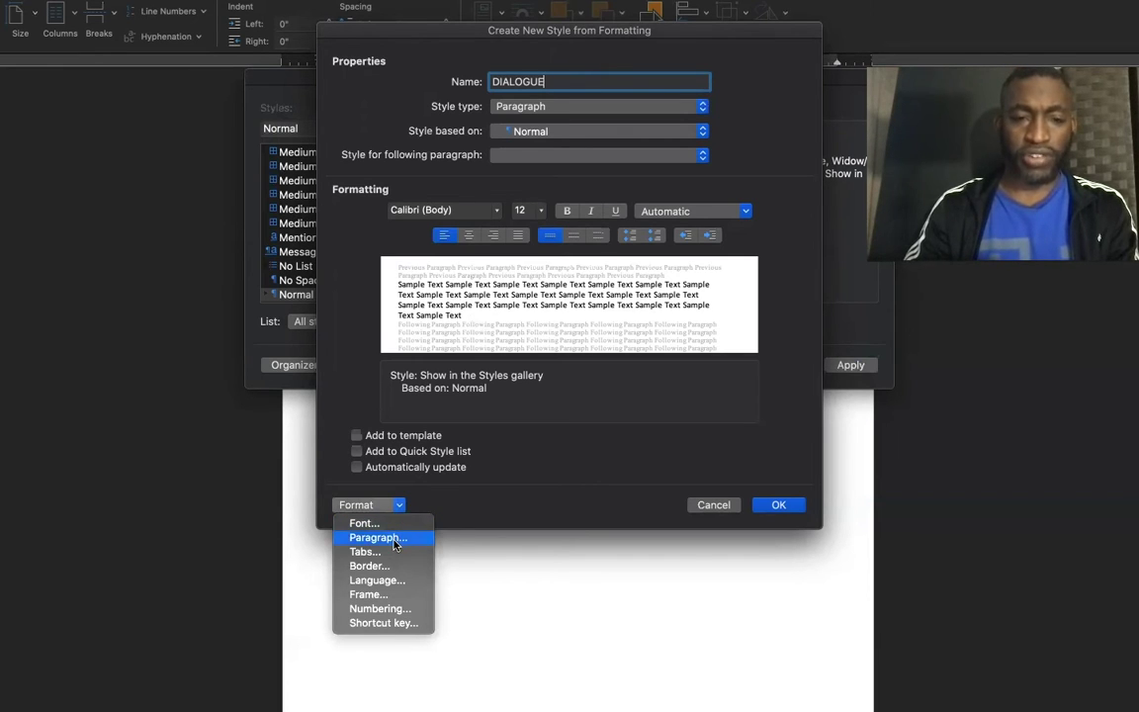
click(393, 540)
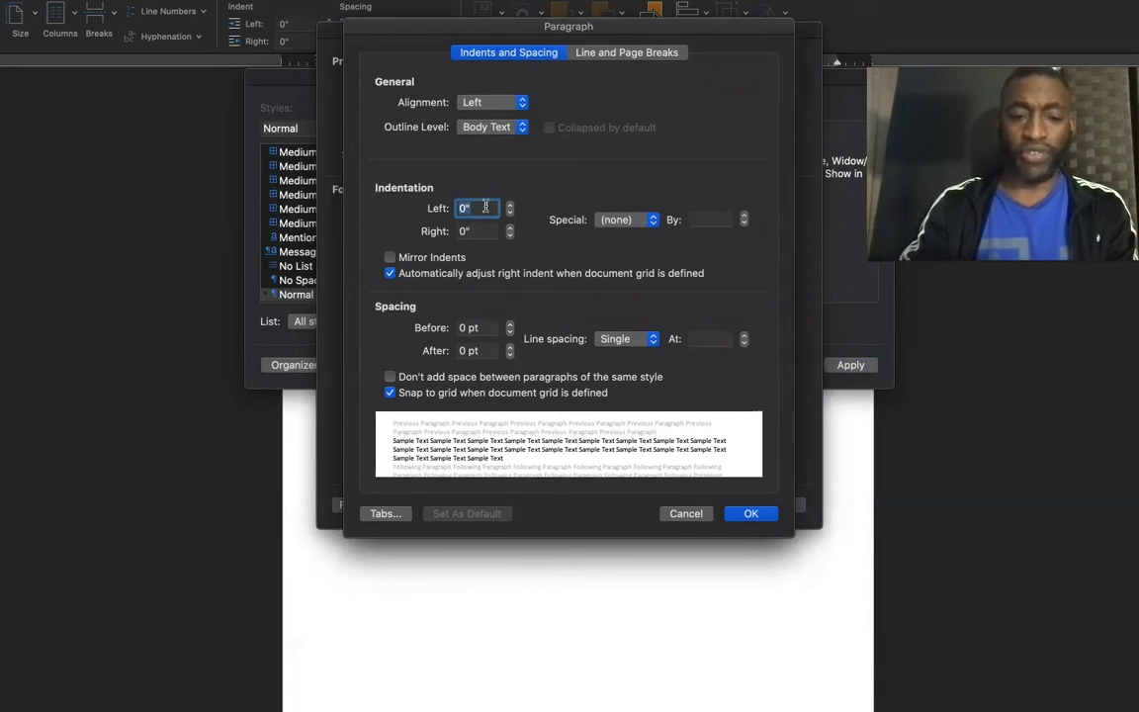
text(2.5)
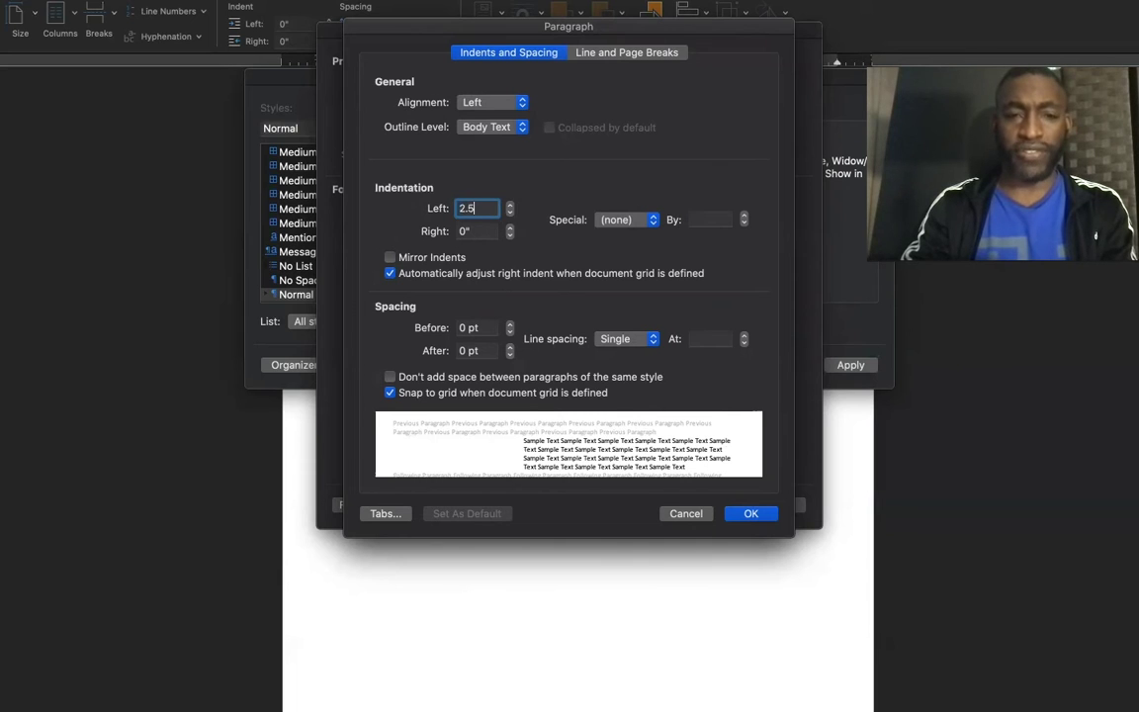
key(Tab)
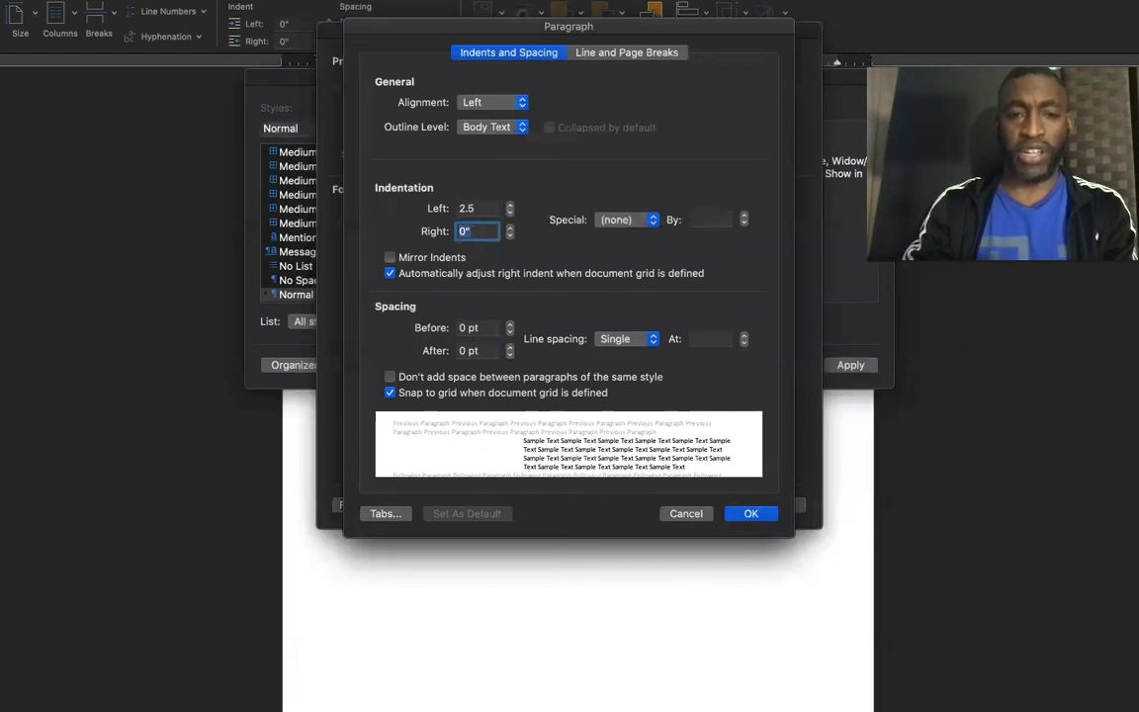
text(1.0)
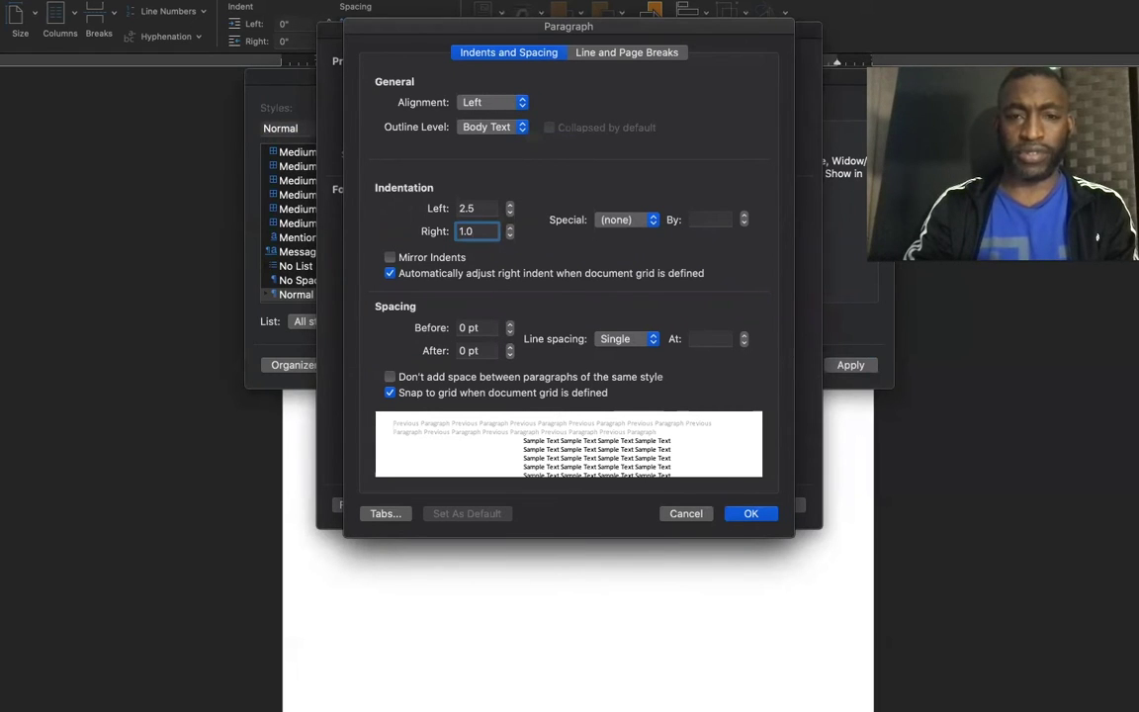
key(Tab)
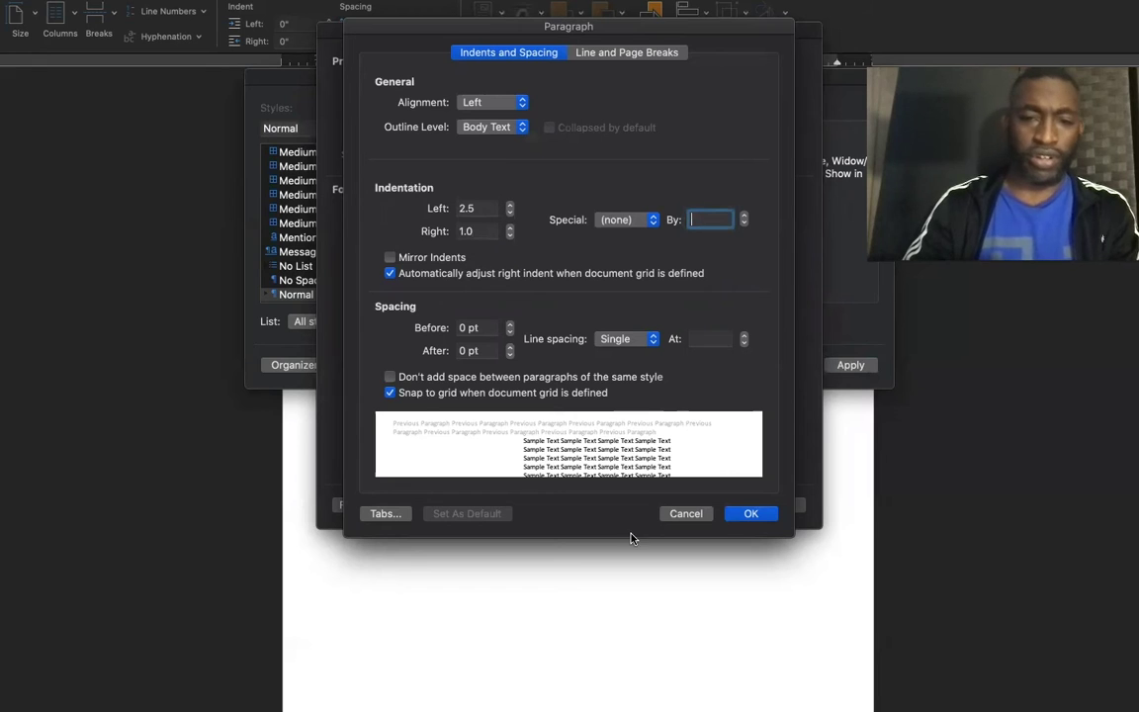
click(738, 513)
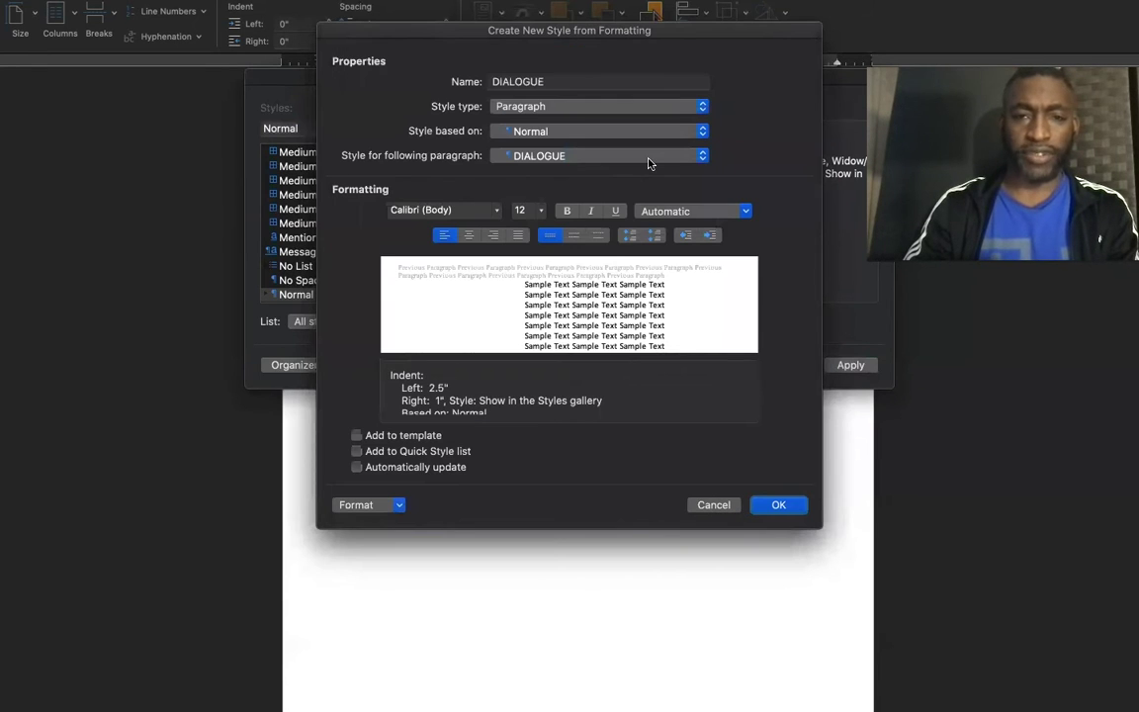
click(777, 506)
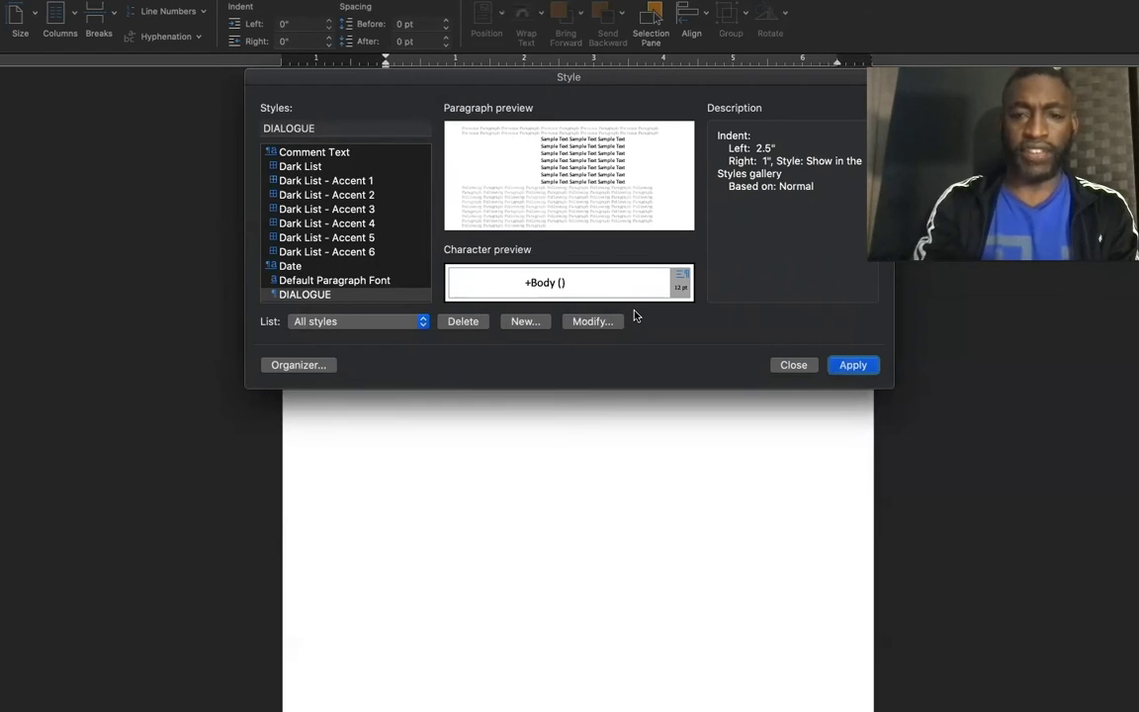
click(860, 367)
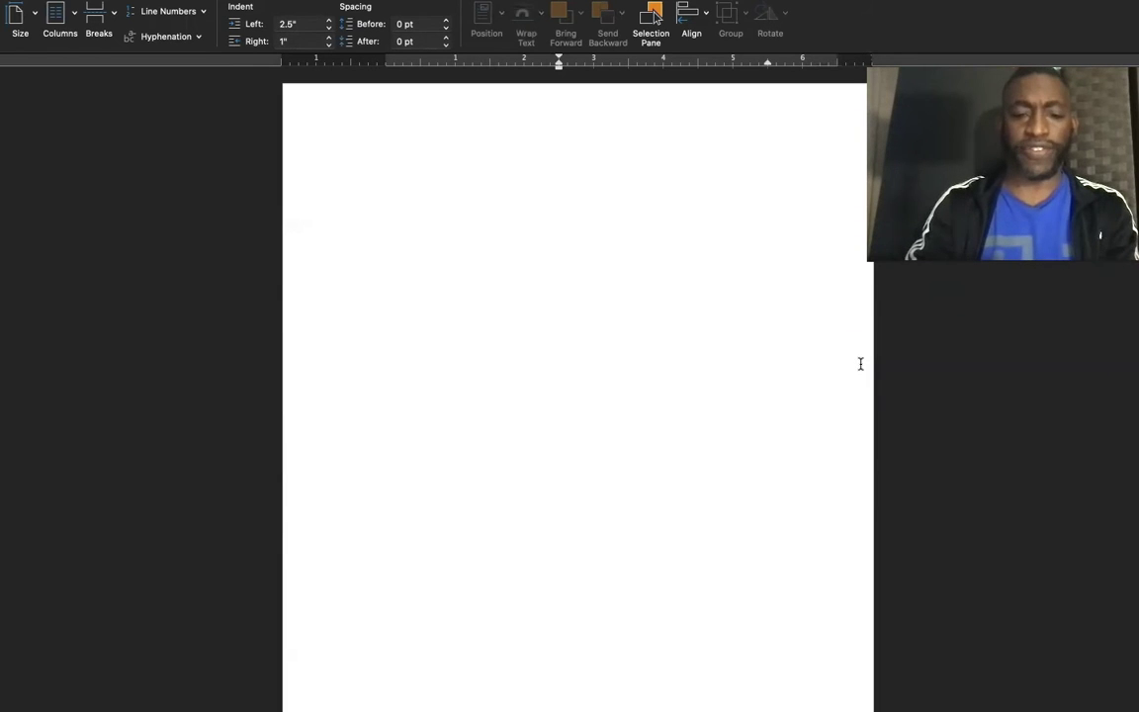
Enter "DIialogue" in mixed case as a sample line, replacing the all-caps version, and start a new line below.
text(DIAL)
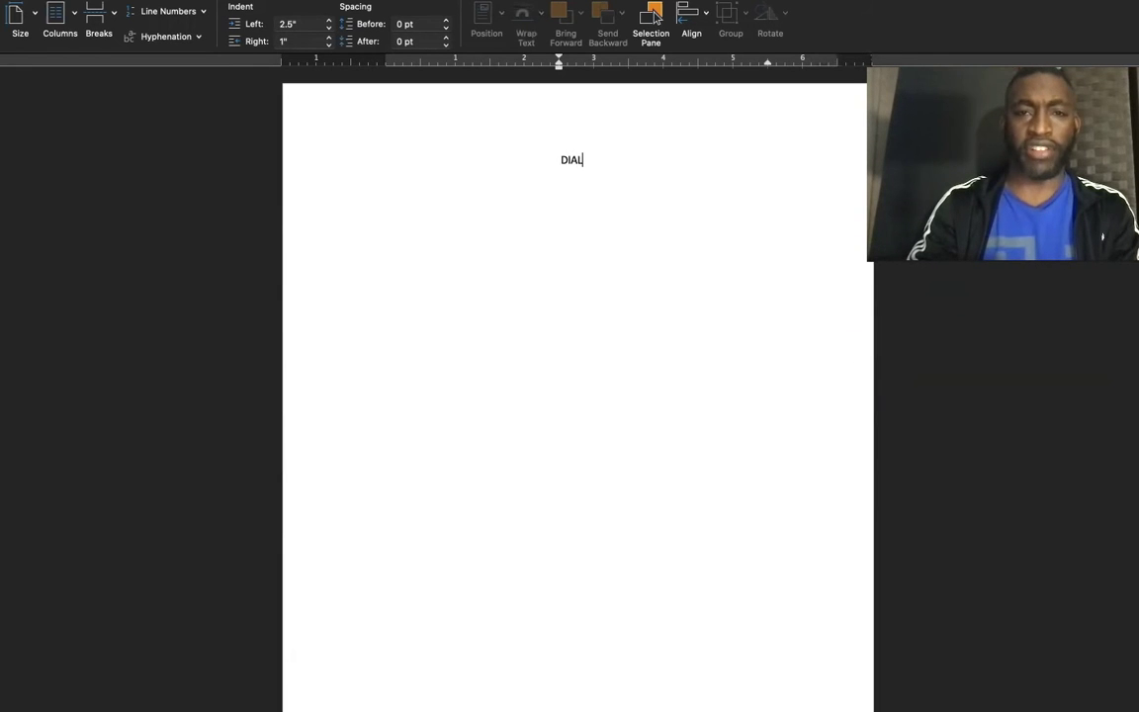
text(OGUE)
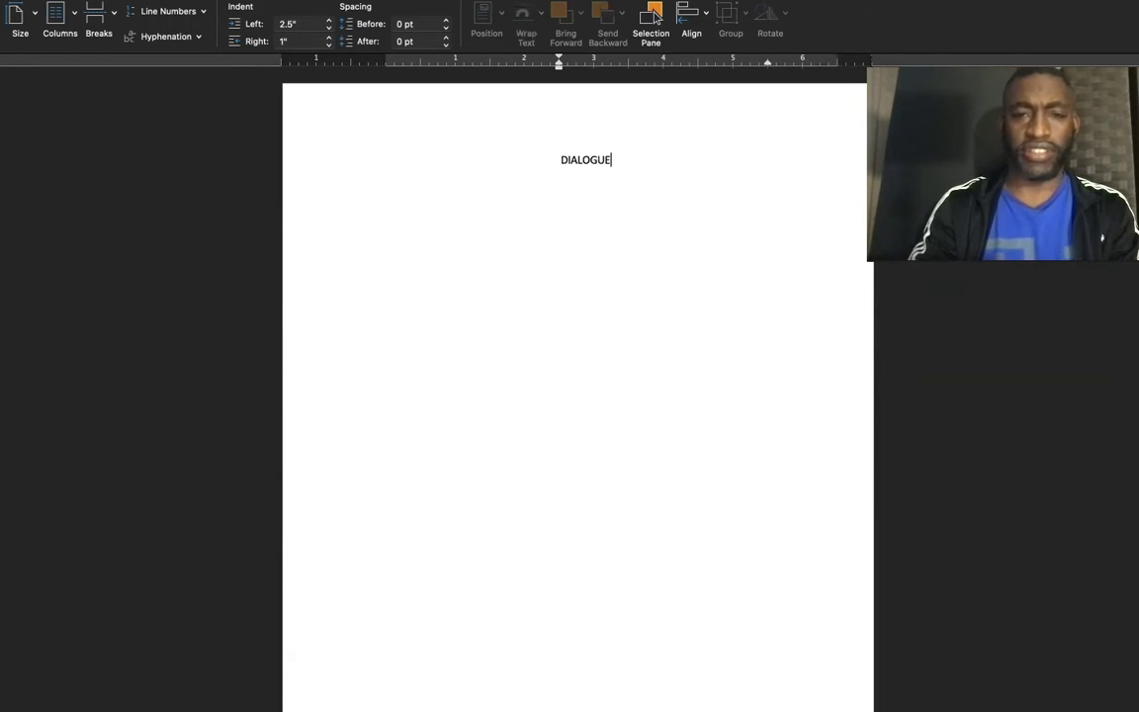
key(BackSpace)
key(BackSpace)
key(BackSpace)
key(BackSpace)
key(BackSpace)
key(BackSpace)
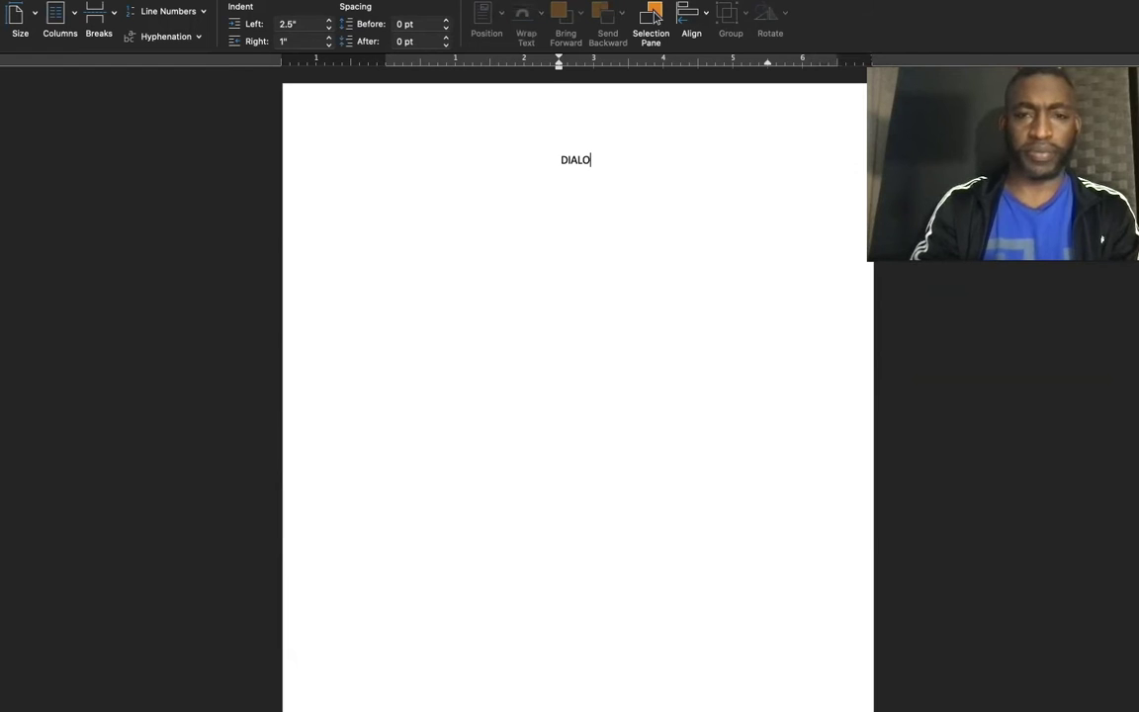
text(ialogue)
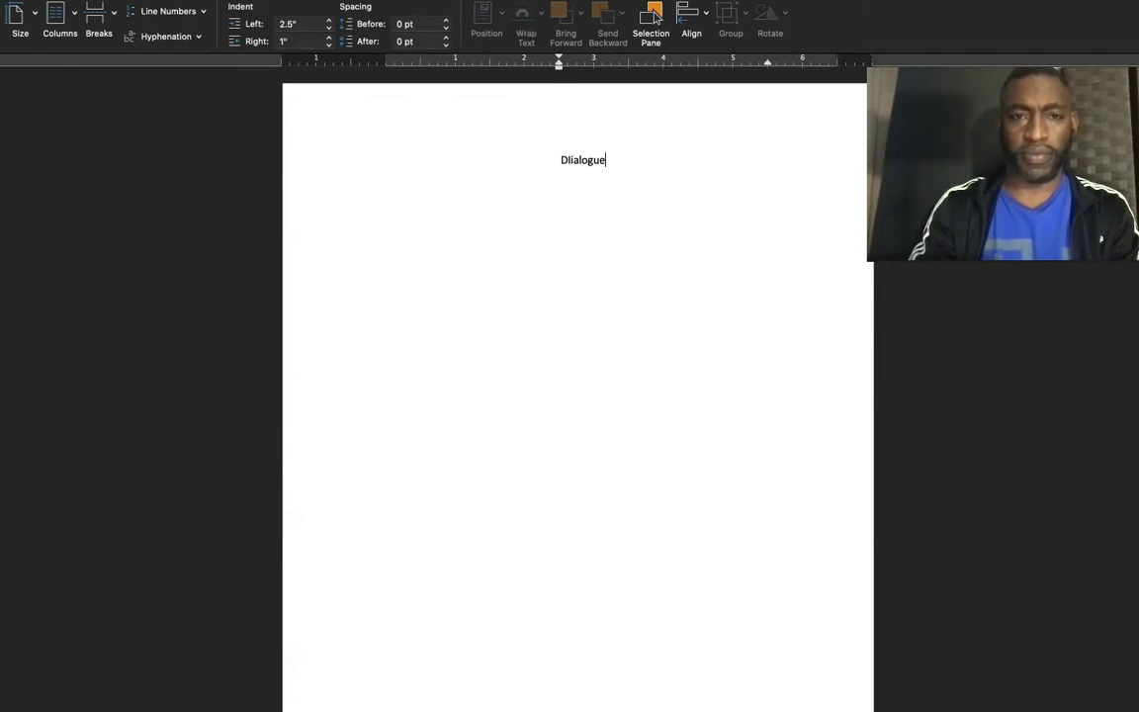
key(Return)
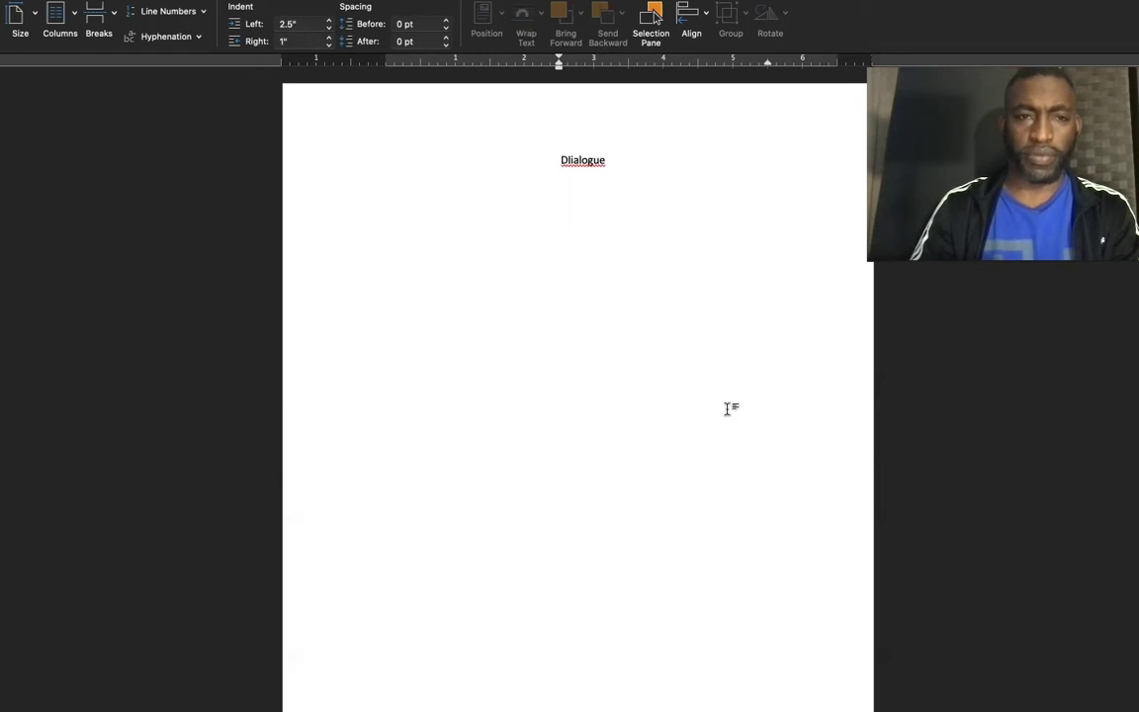
Insert three blank lines above the sample dialogue line.
click(359, 158)
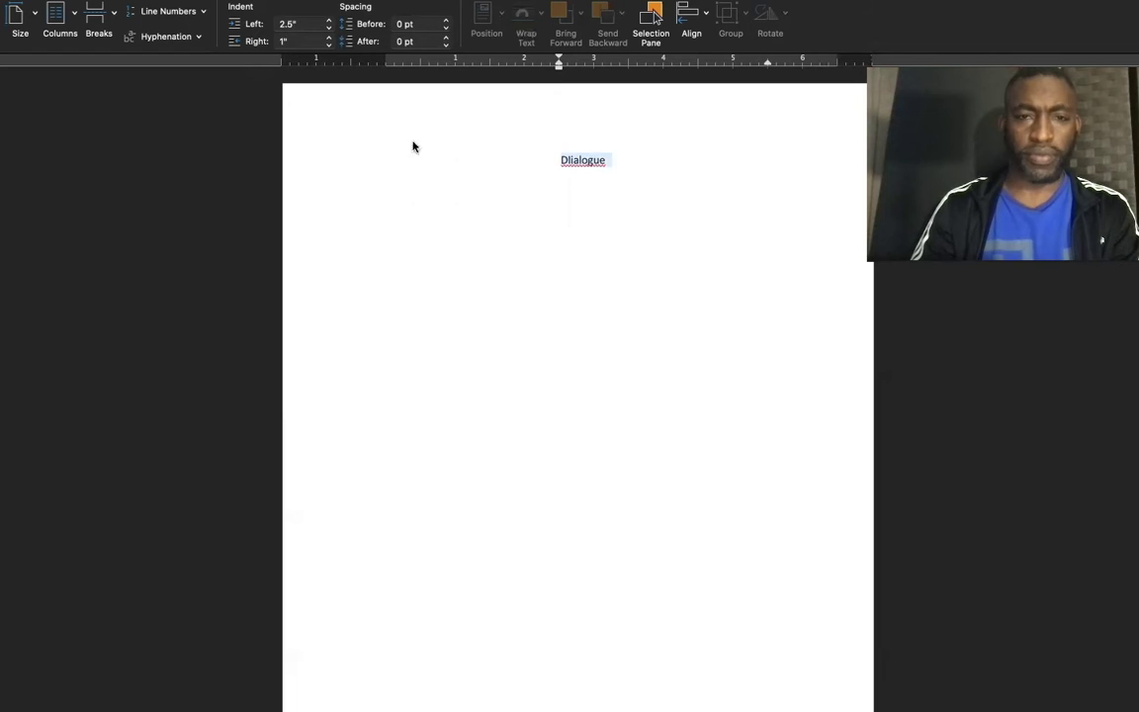
click(524, 143)
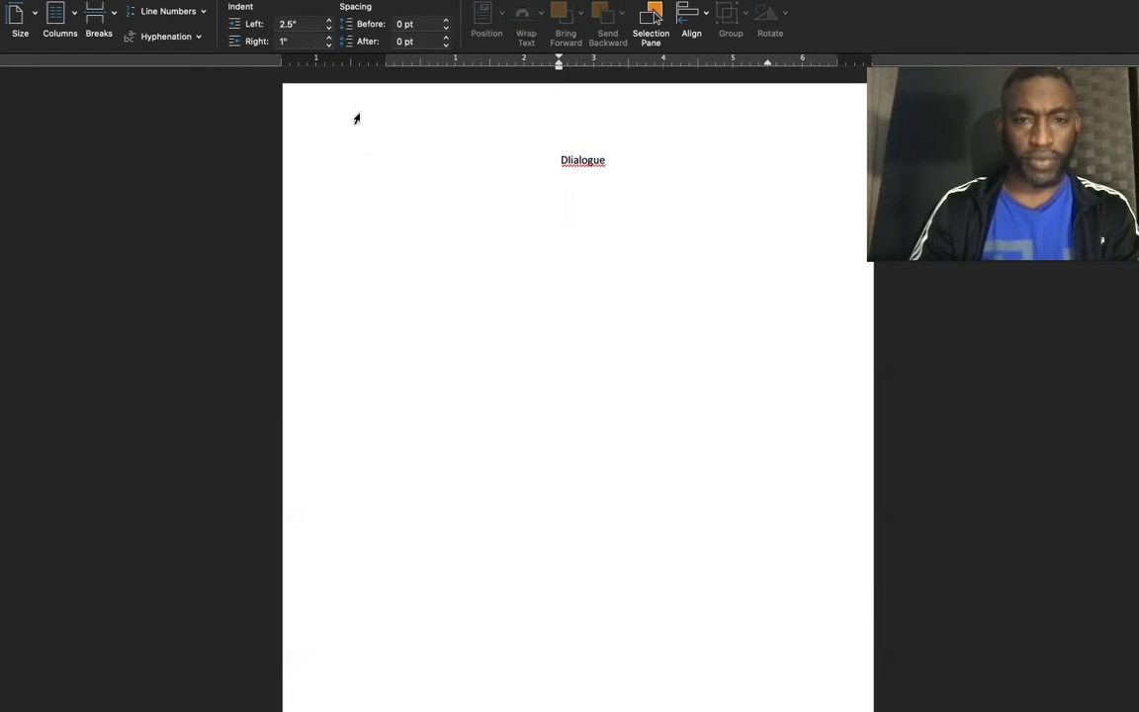
key(Return)
key(Return)
key(Return)
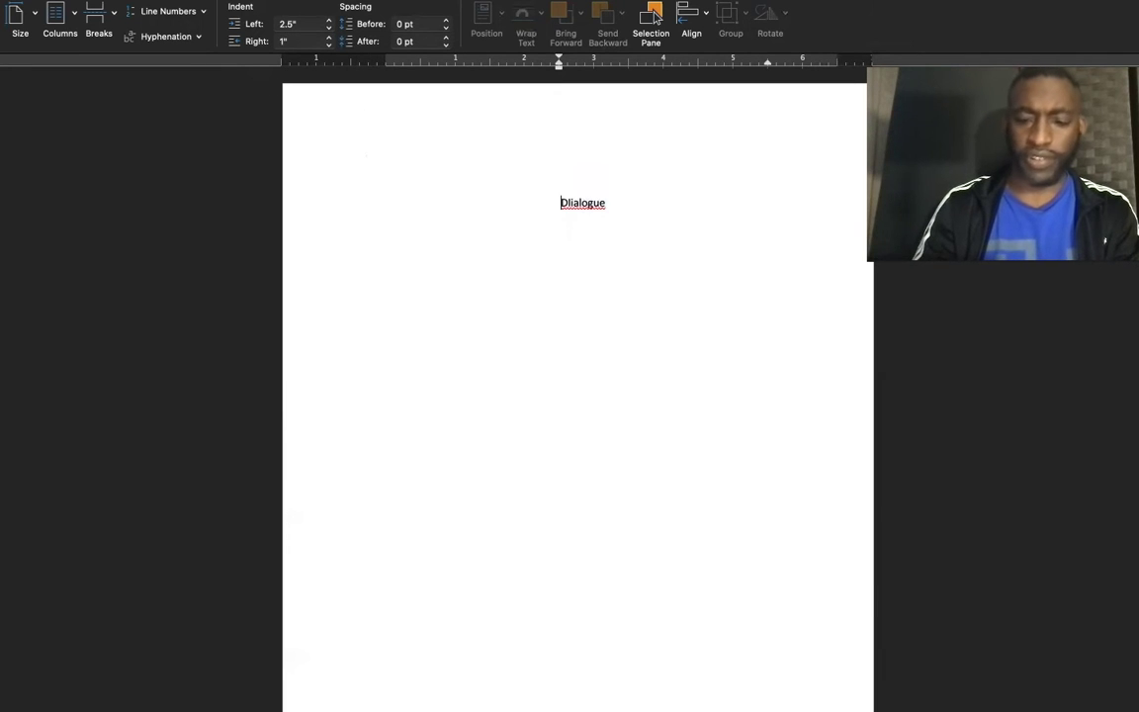
Enter "SCENE HEADING" in capitals at the left margin, with no left indent, on the first line of the page.
text(sc)
key(BackSpace)
key(BackSpace)
key(BackSpace)
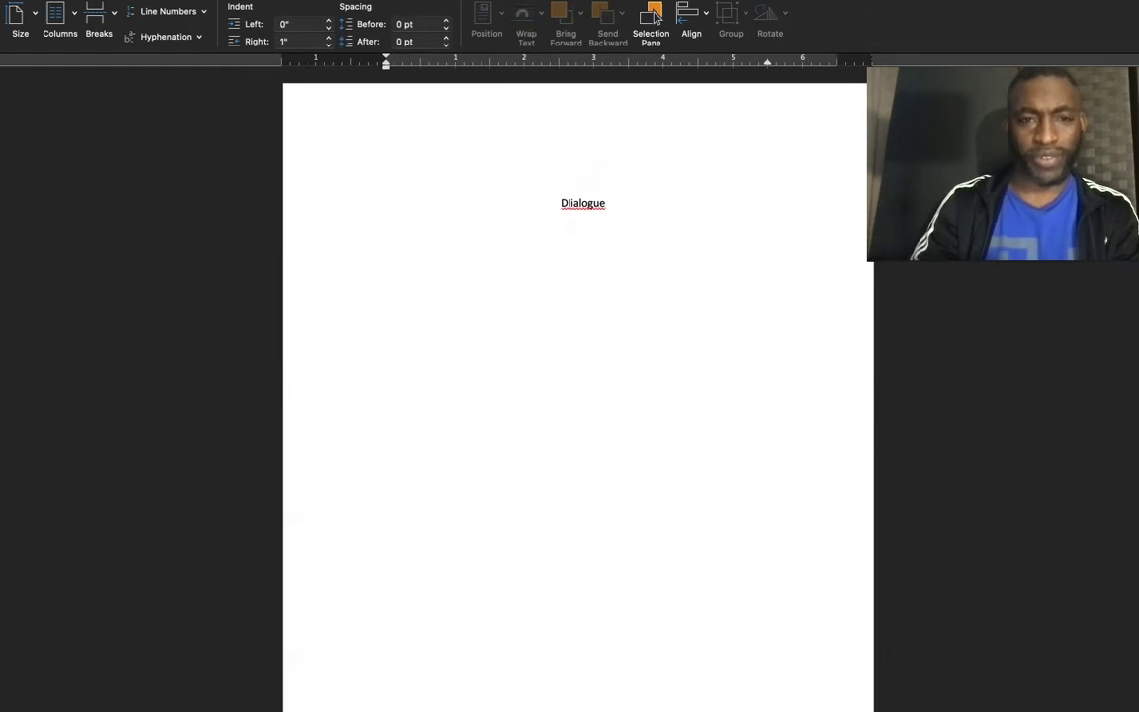
text(s)
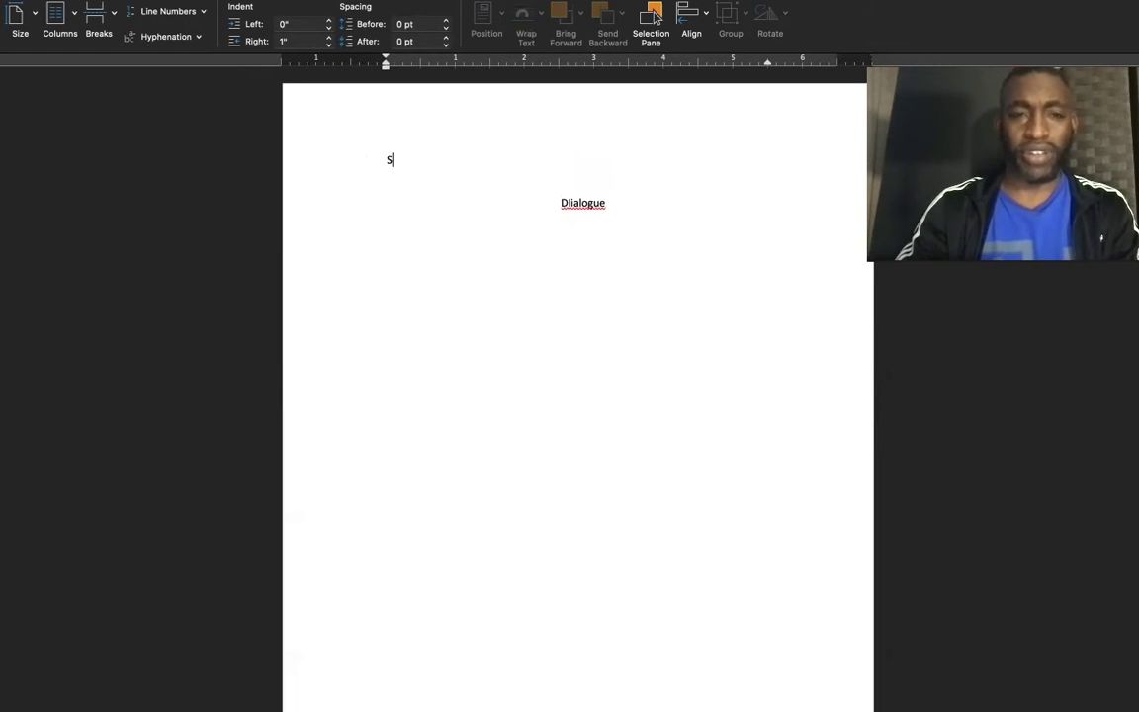
text(cENE HEADING)
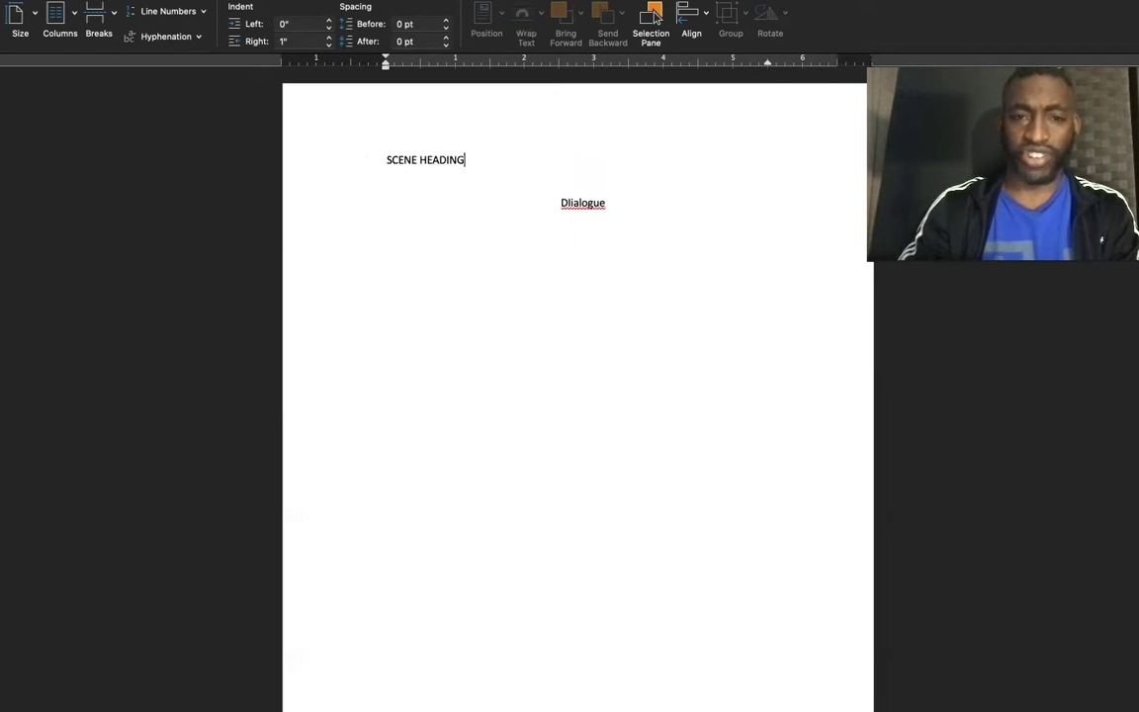
Add "Narrative/Action line:" at the left margin, leaving one blank line below the scene heading.
key(Return)
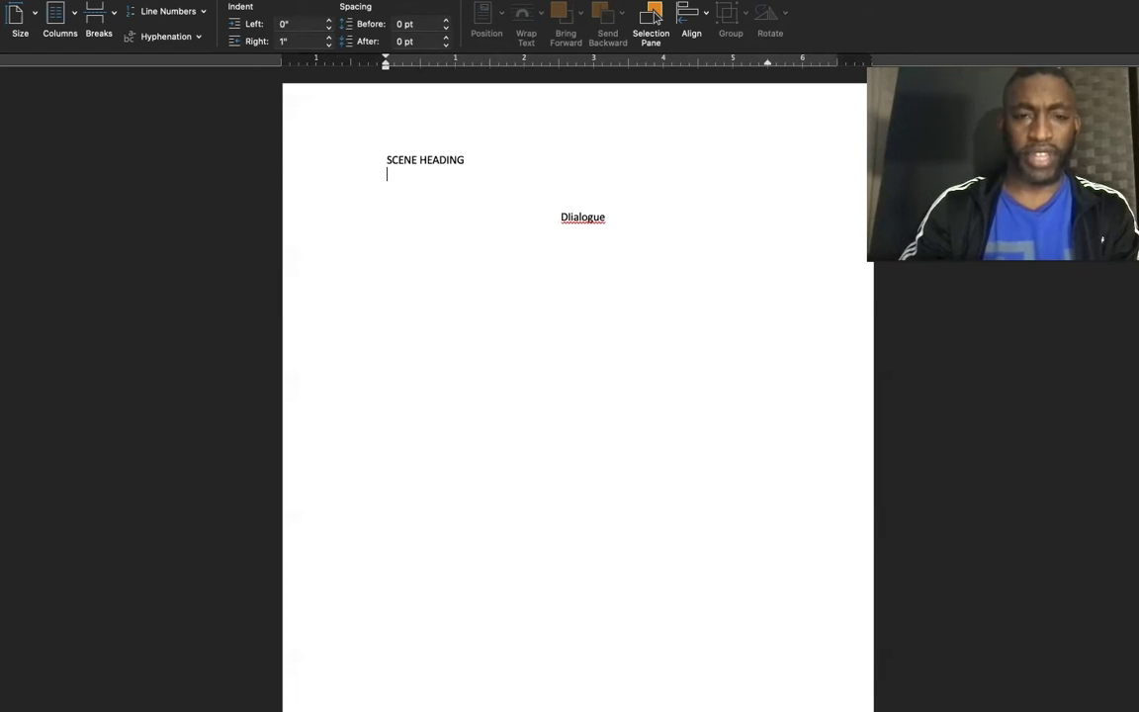
key(Return)
text(Na)
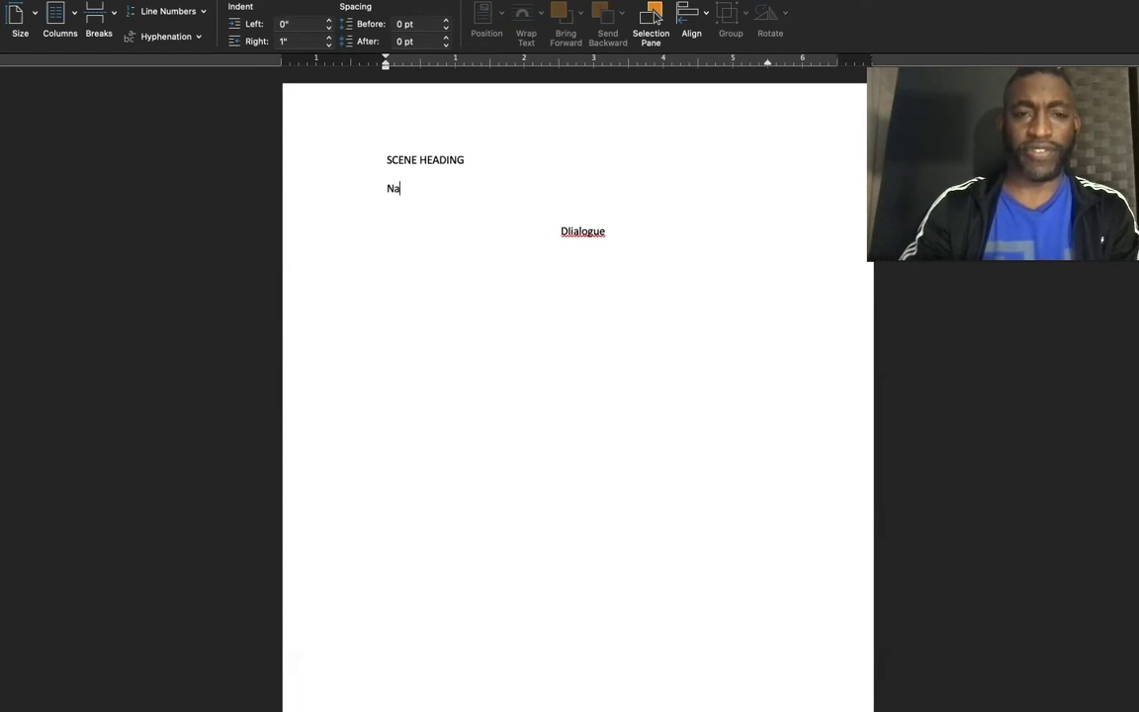
text(rrative)
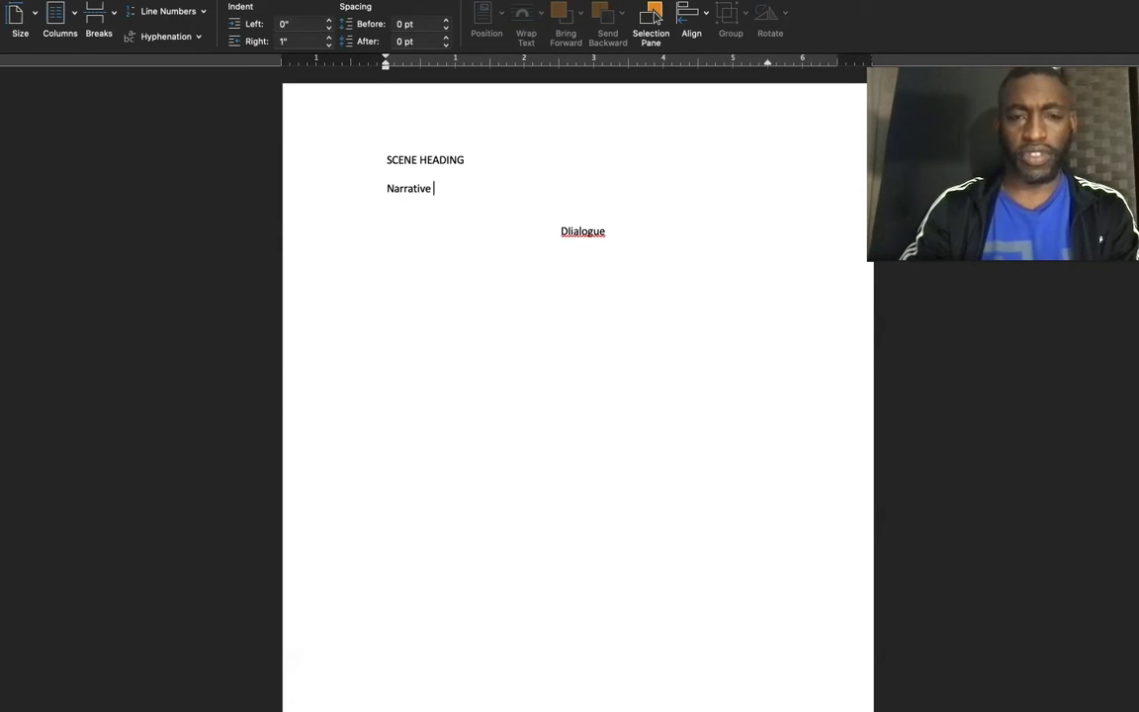
text( /)
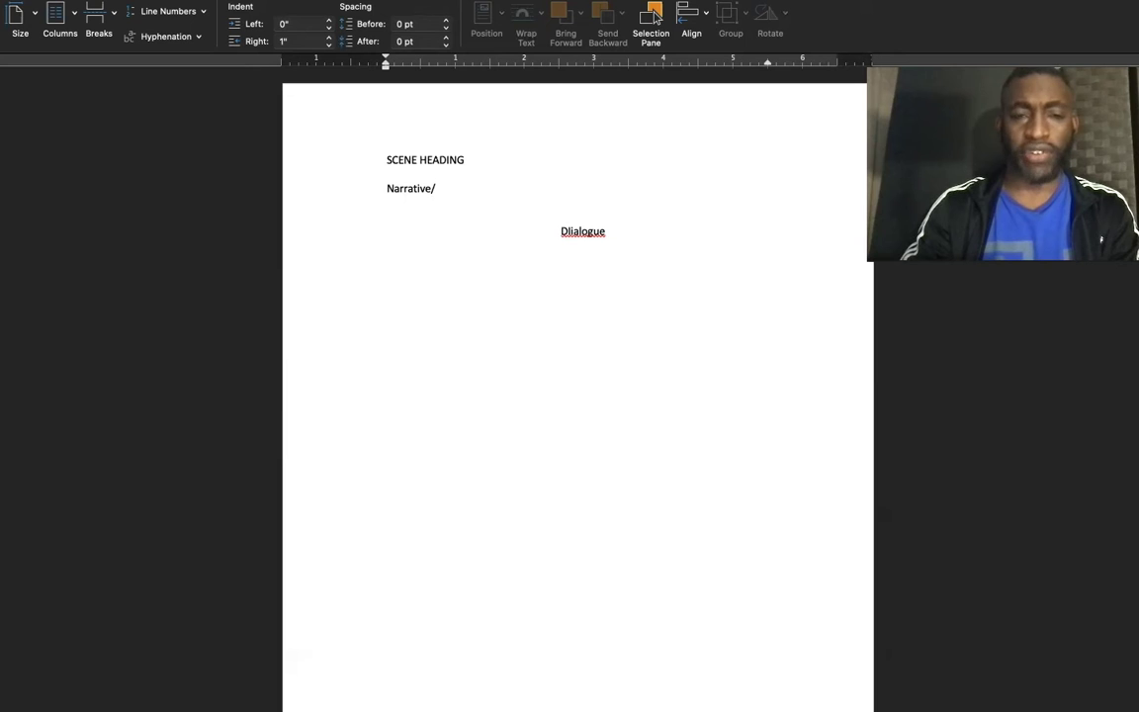
text(Actio)
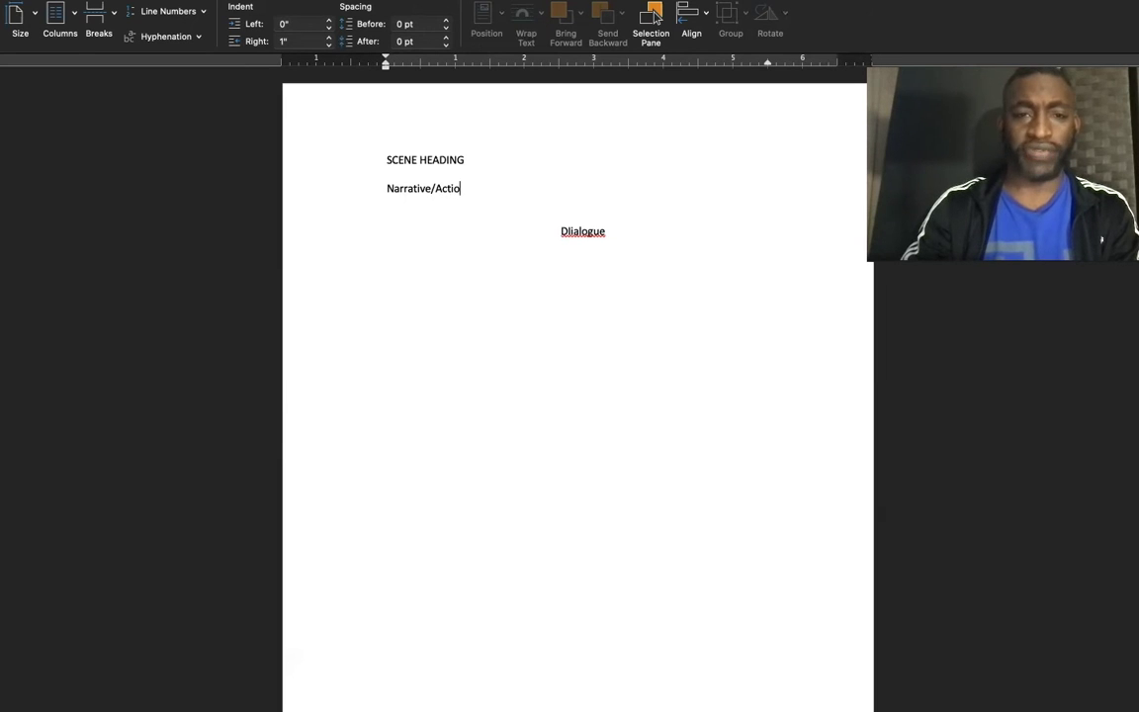
text(n line:)
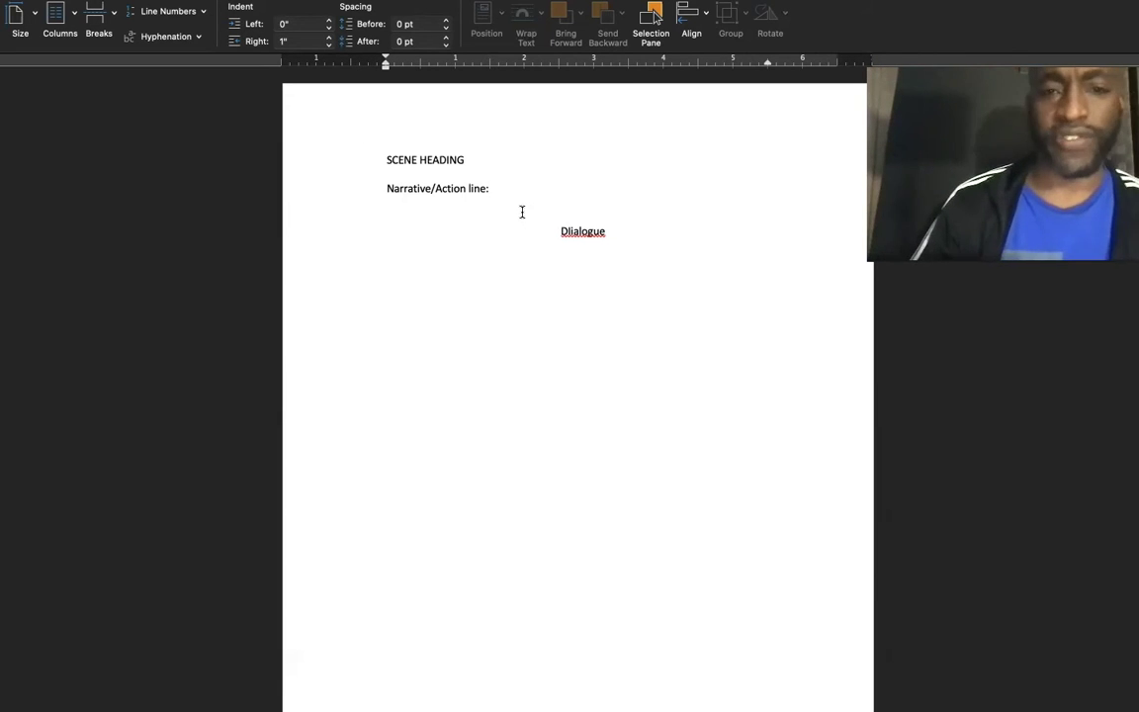
key(ctrl+Right)
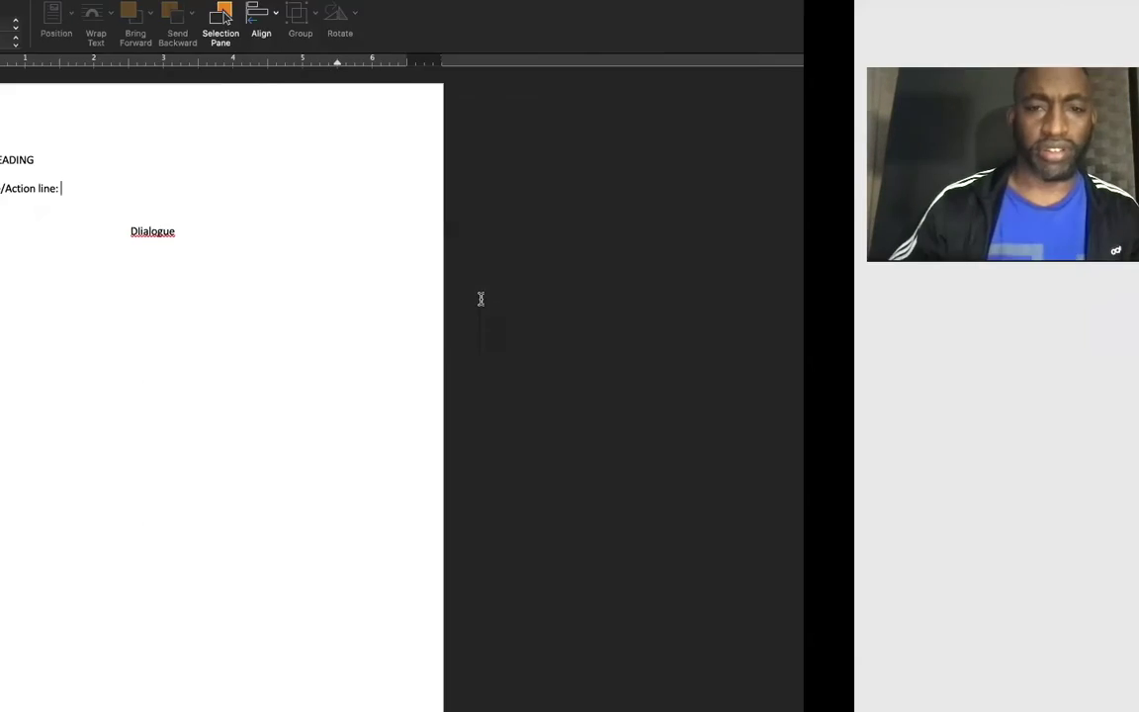
key(ctrl+Left)
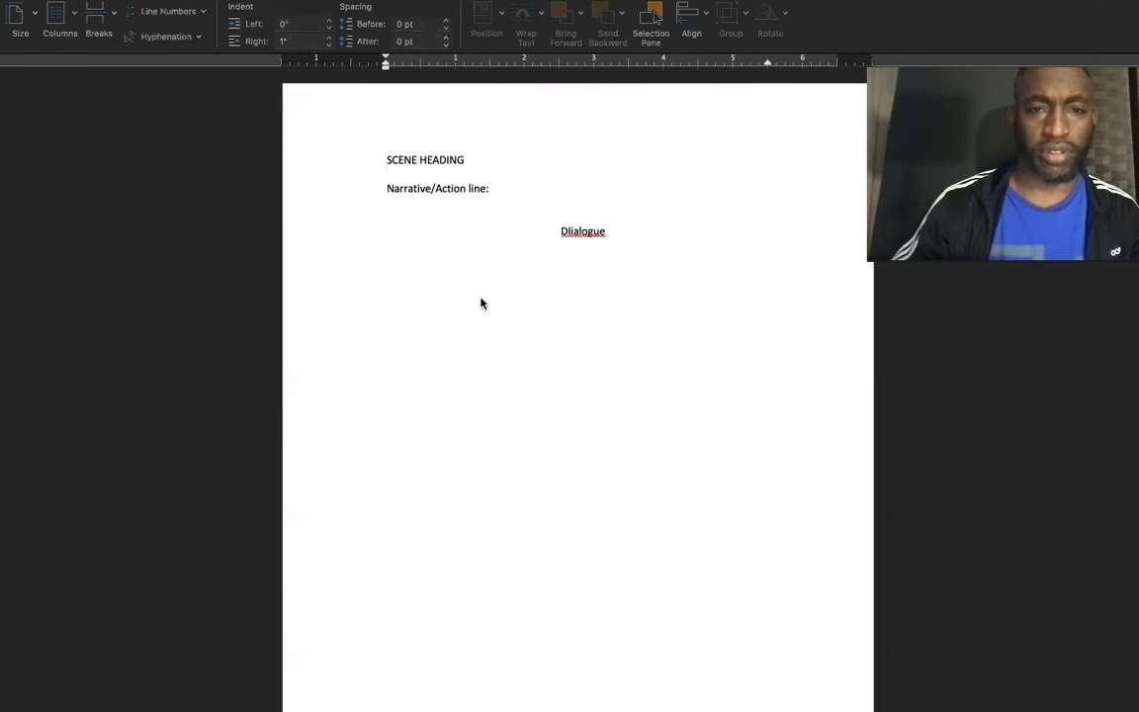
click(556, 231)
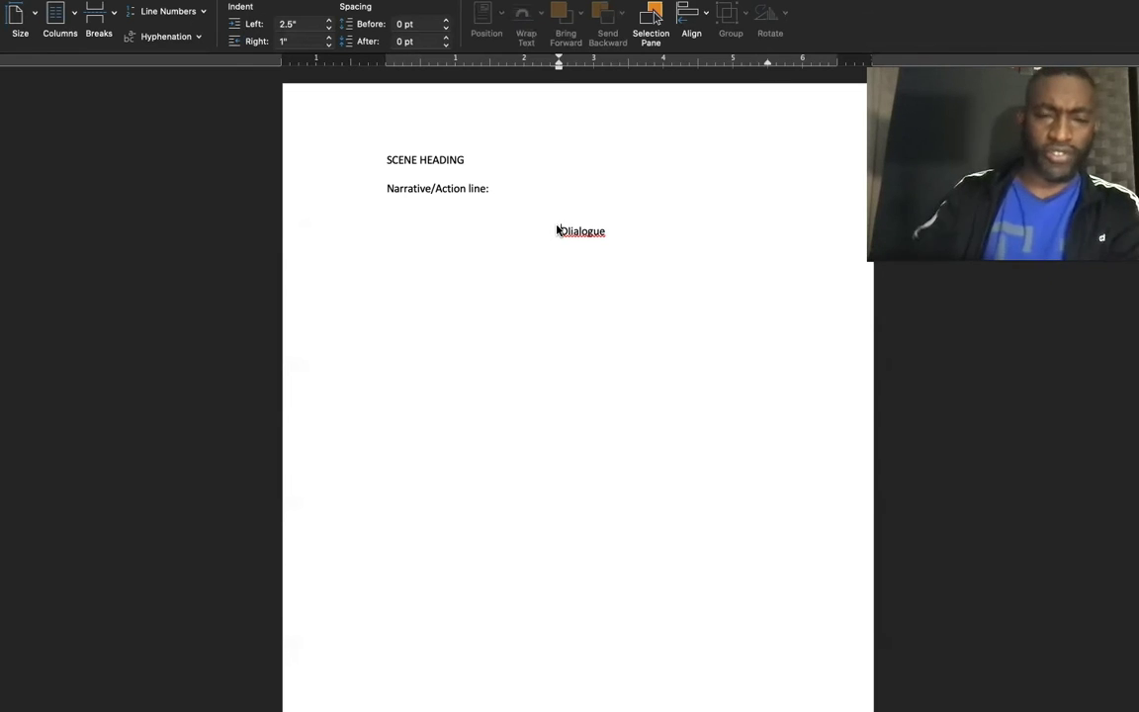
right_click(578, 230)
key(Escape)
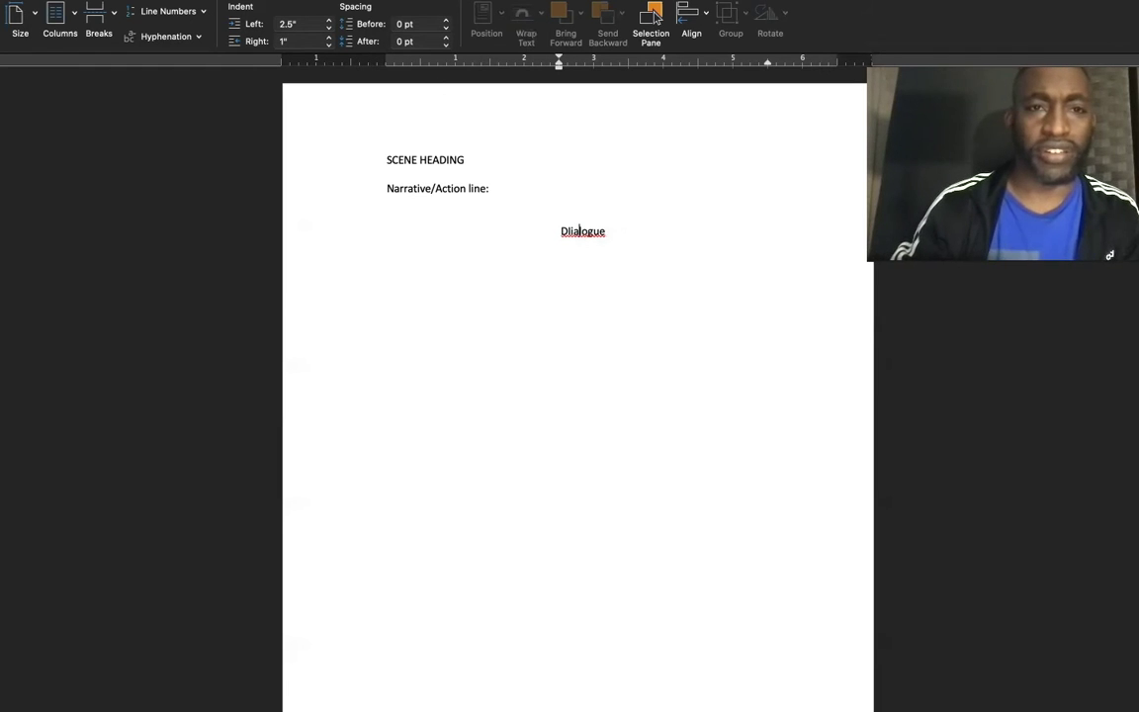
click(212, 0)
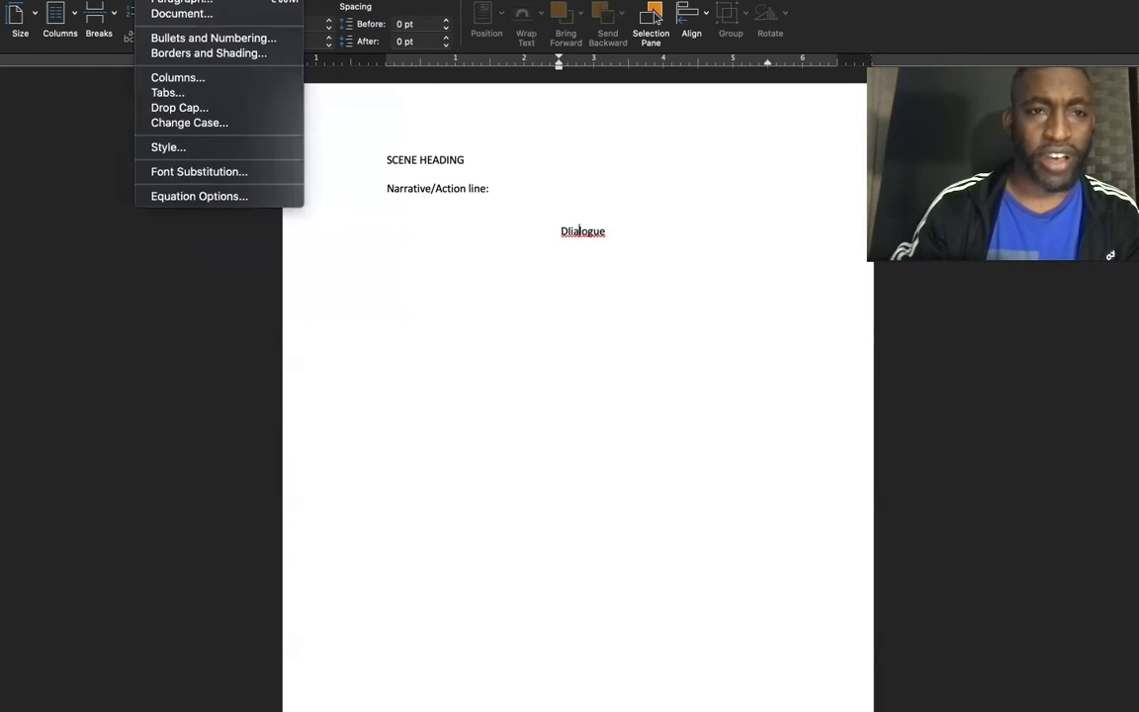
mouse_move(163, 0)
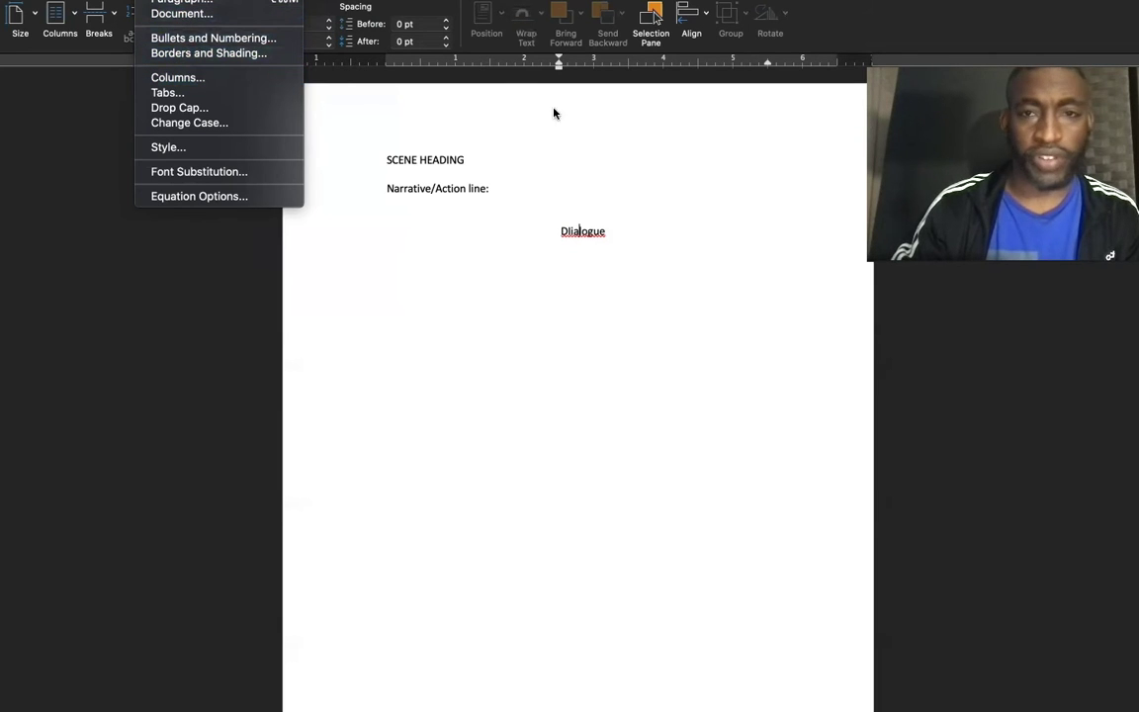
click(525, 129)
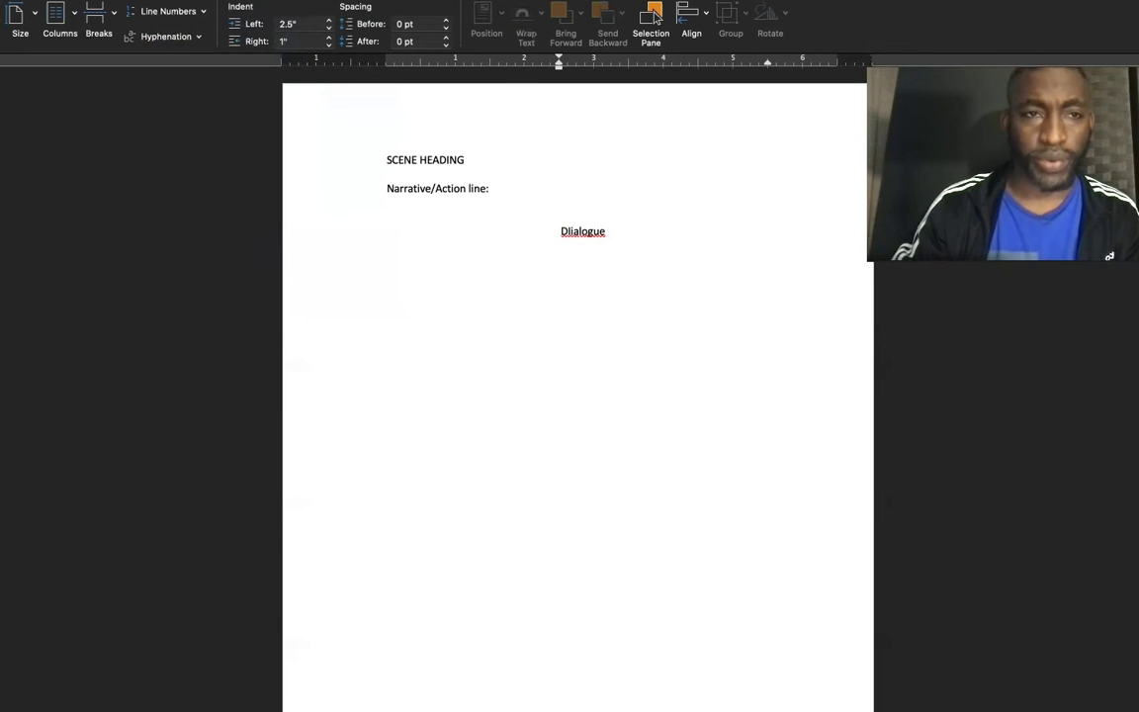
click(163, 0)
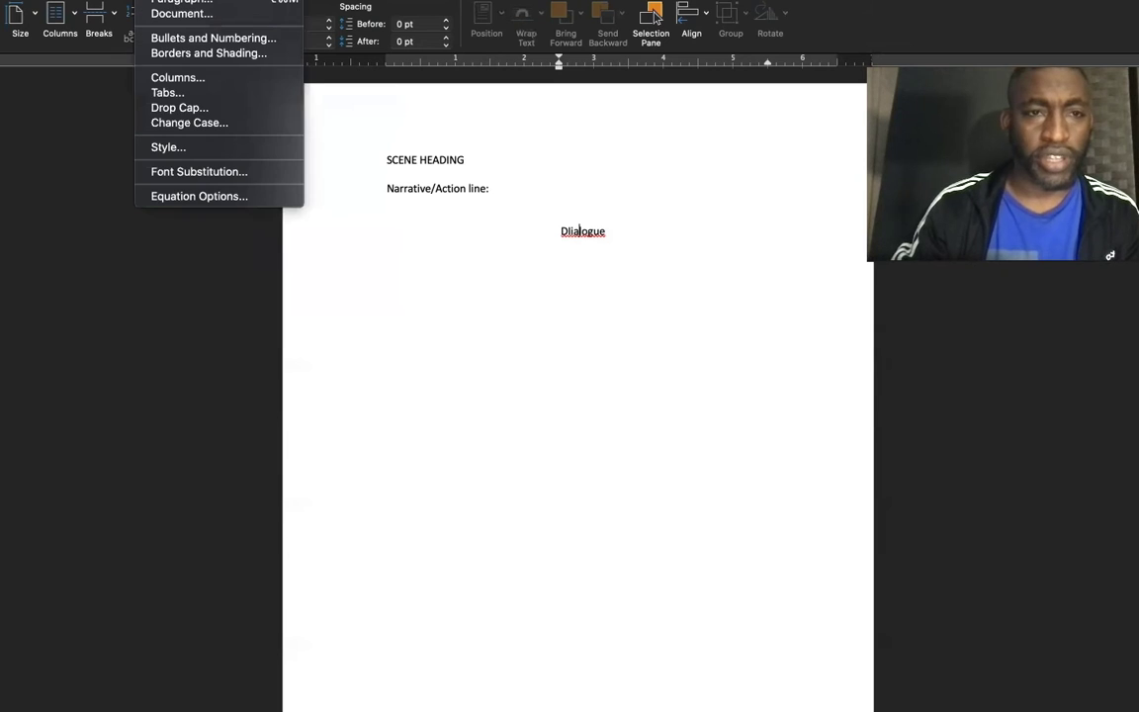
click(205, 150)
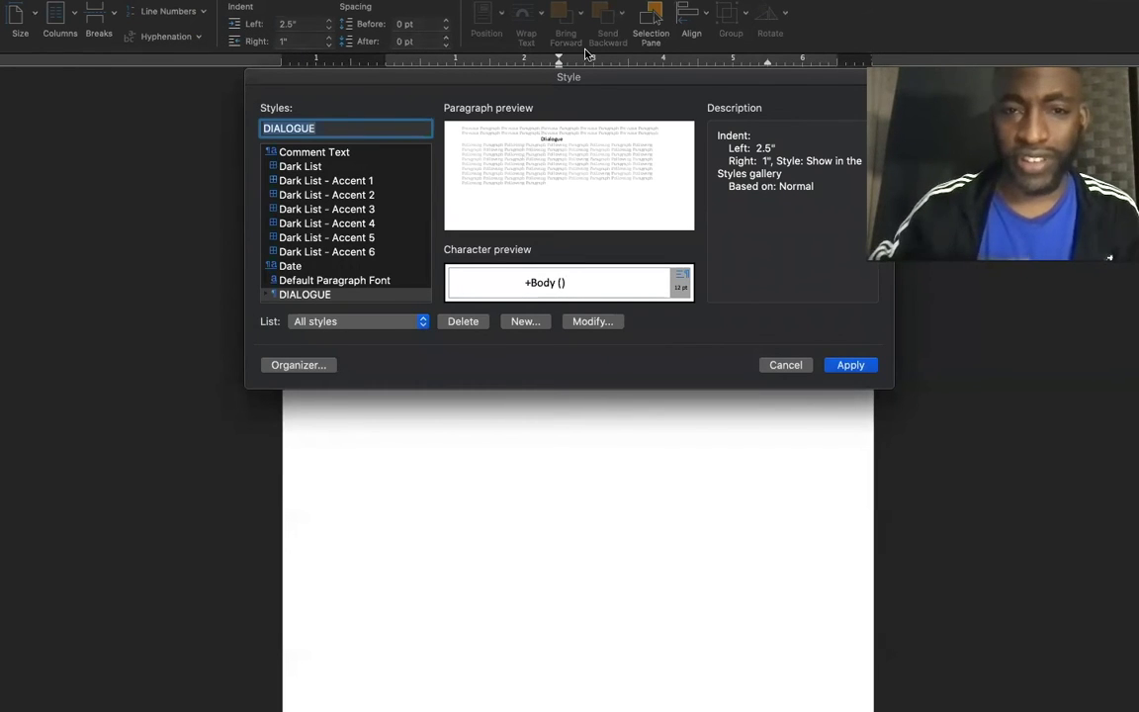
drag(577, 81, 358, 89)
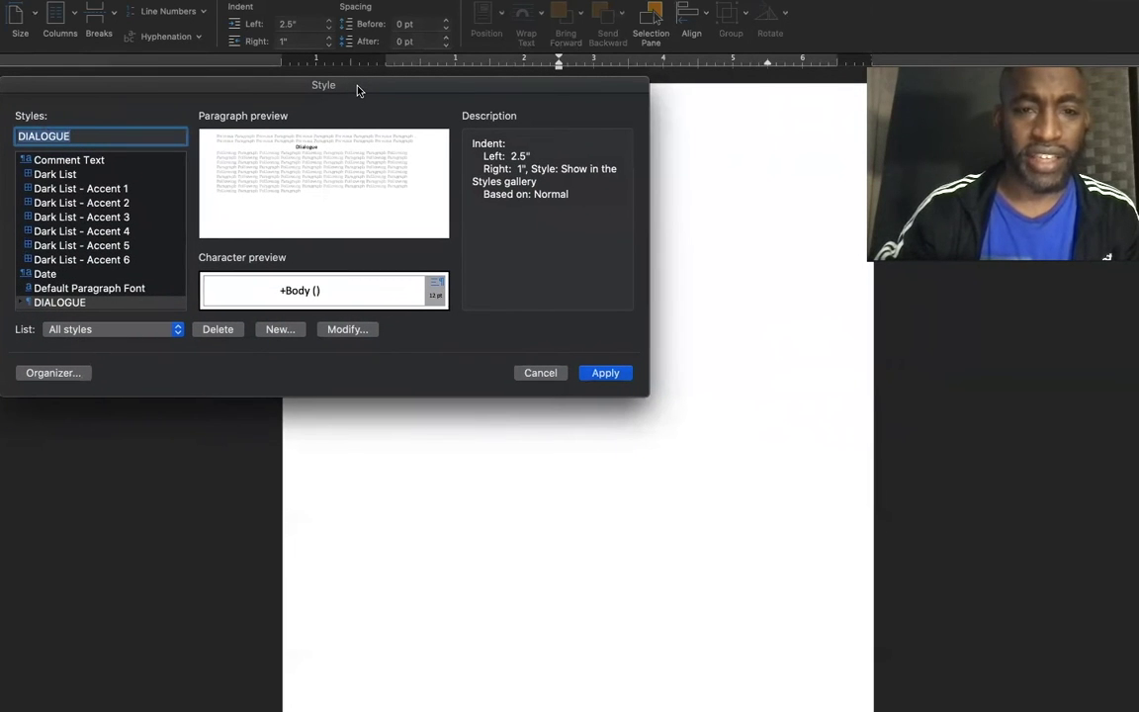
click(541, 374)
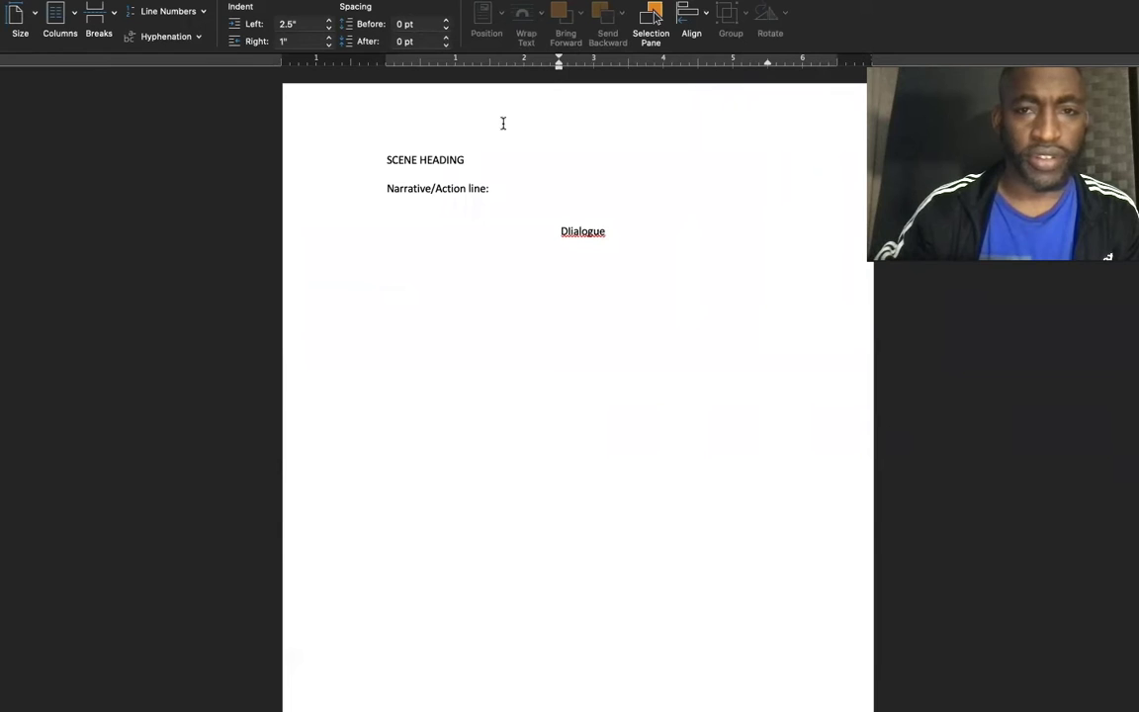
Select the sample dialogue line and open the paragraph settings of the DIALOGUE style for modification.
double_click(584, 233)
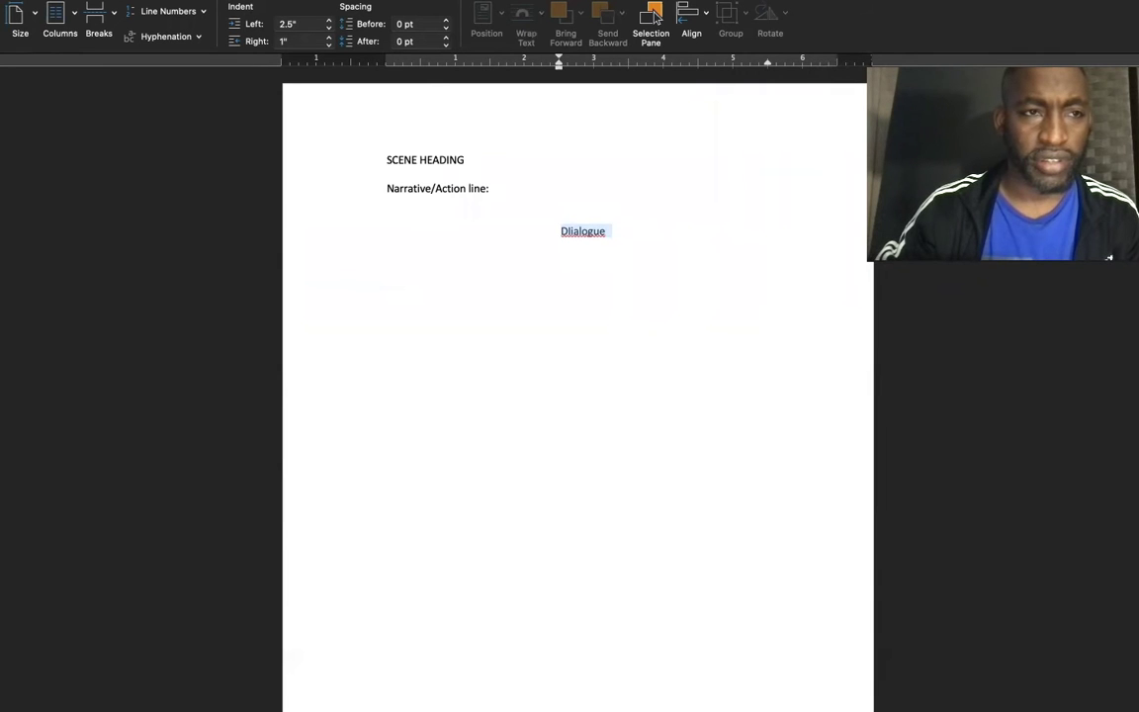
click(59, 2)
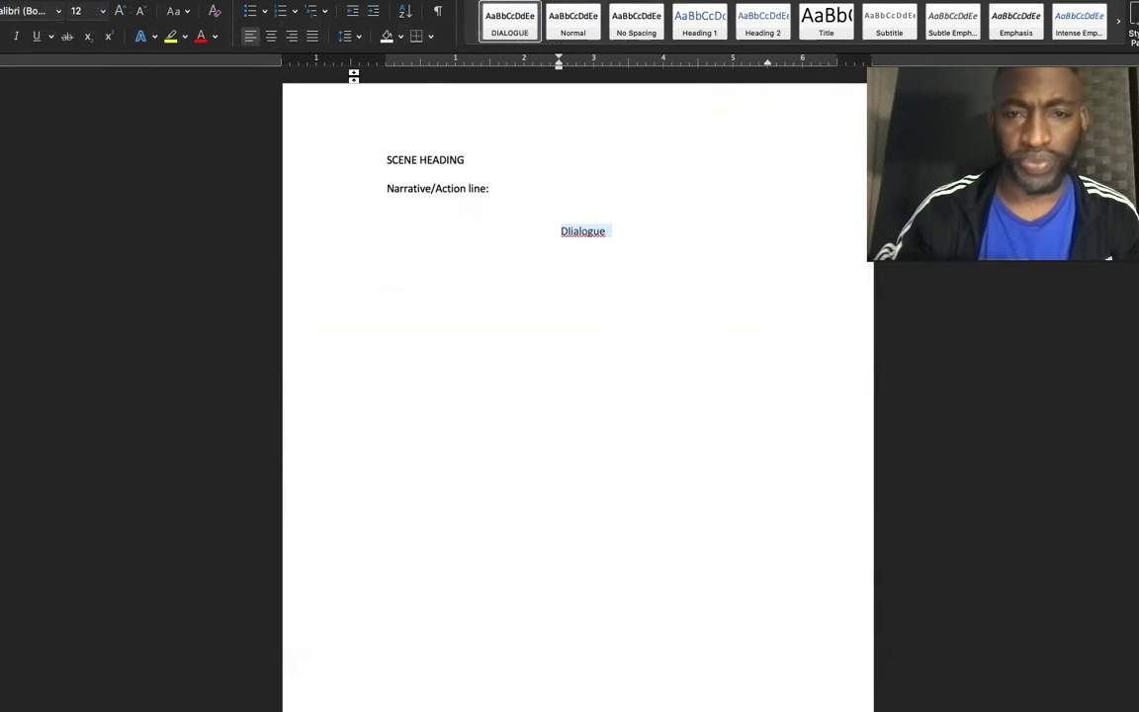
right_click(509, 29)
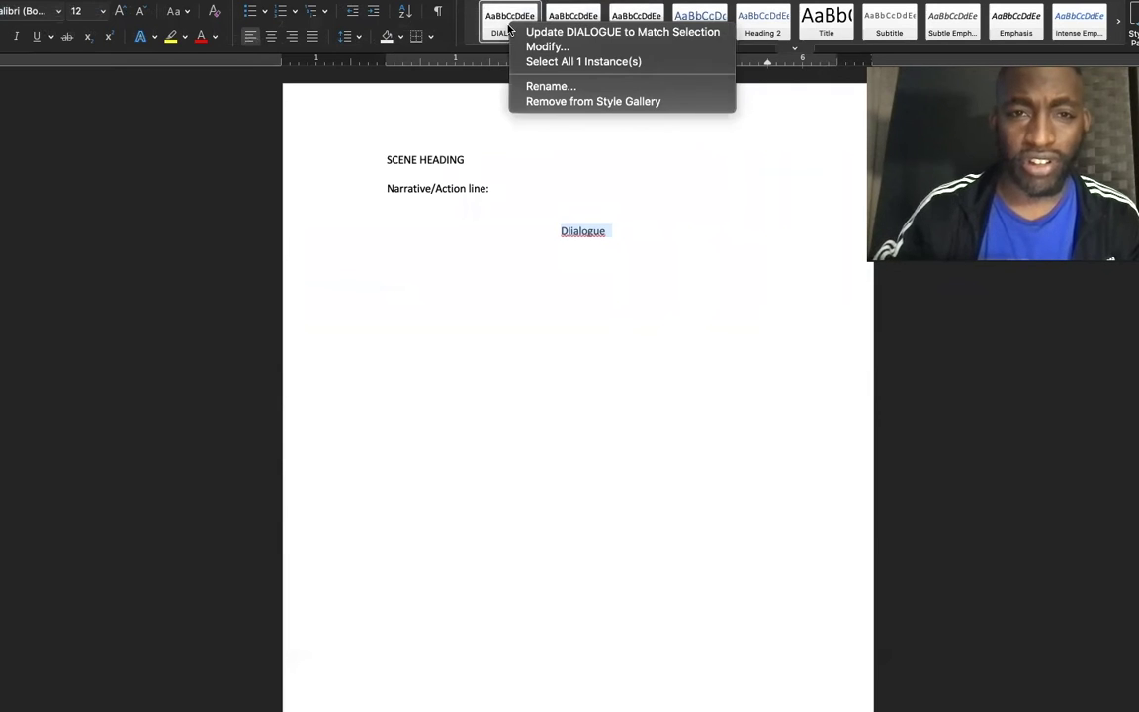
click(545, 47)
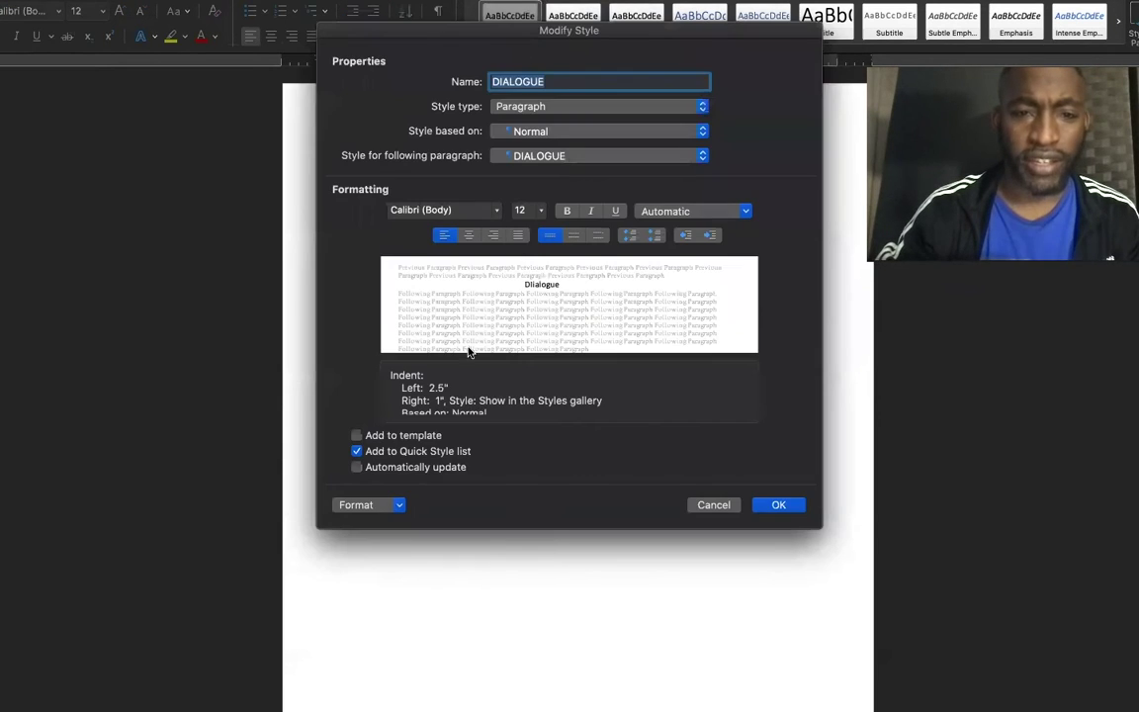
click(368, 506)
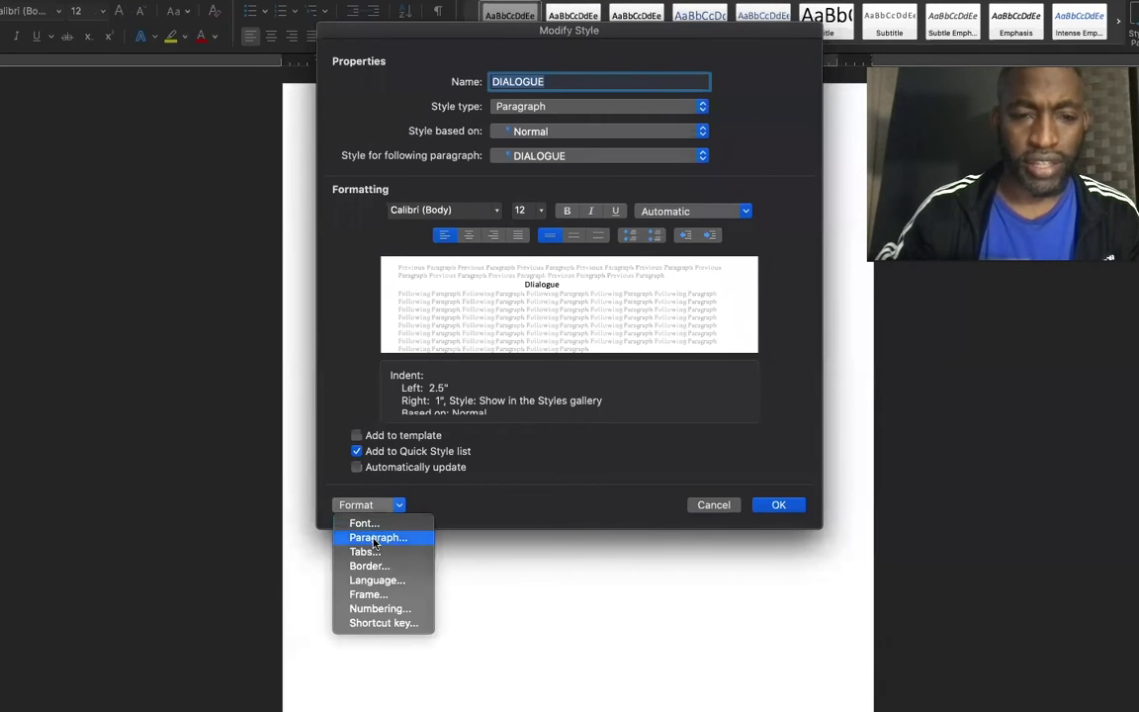
click(375, 539)
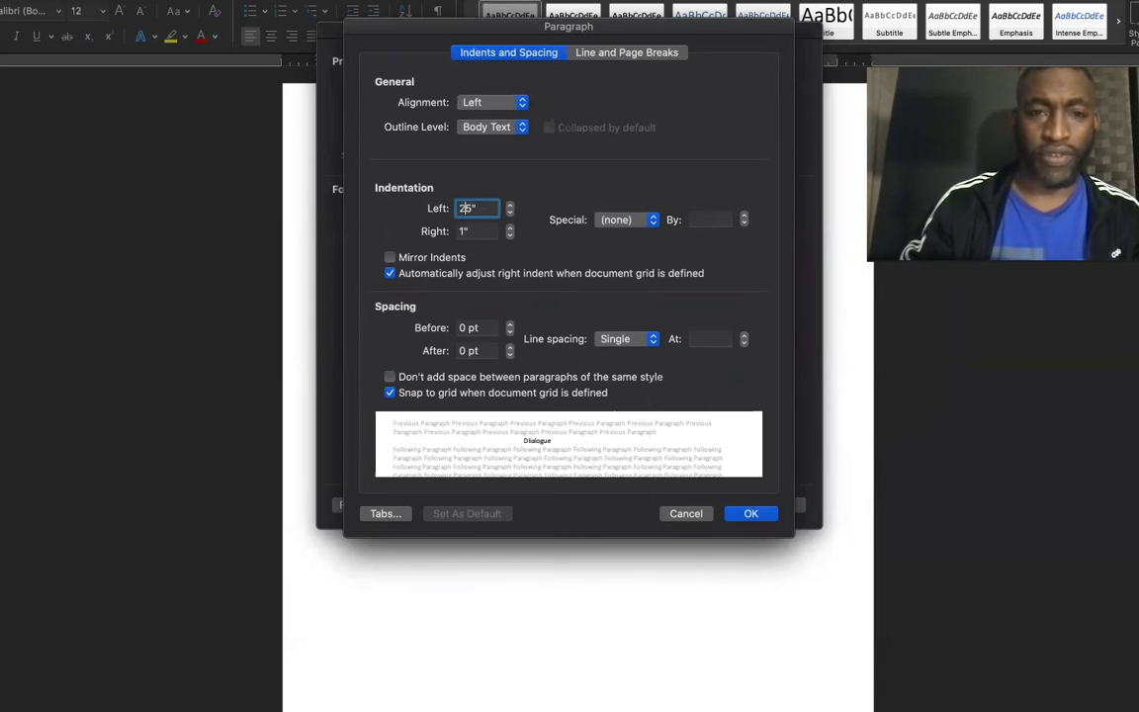
Set the DIALOGUE style's left indentation to 1.0" and accept the paragraph settings.
key(BackSpace)
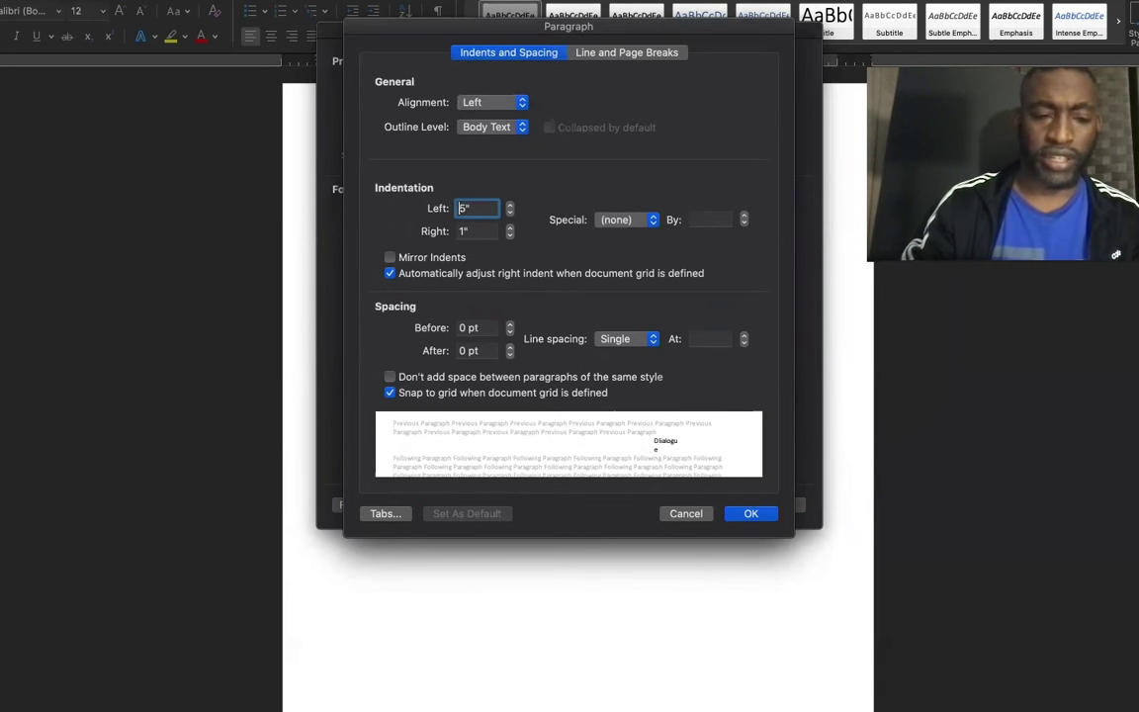
text(1)
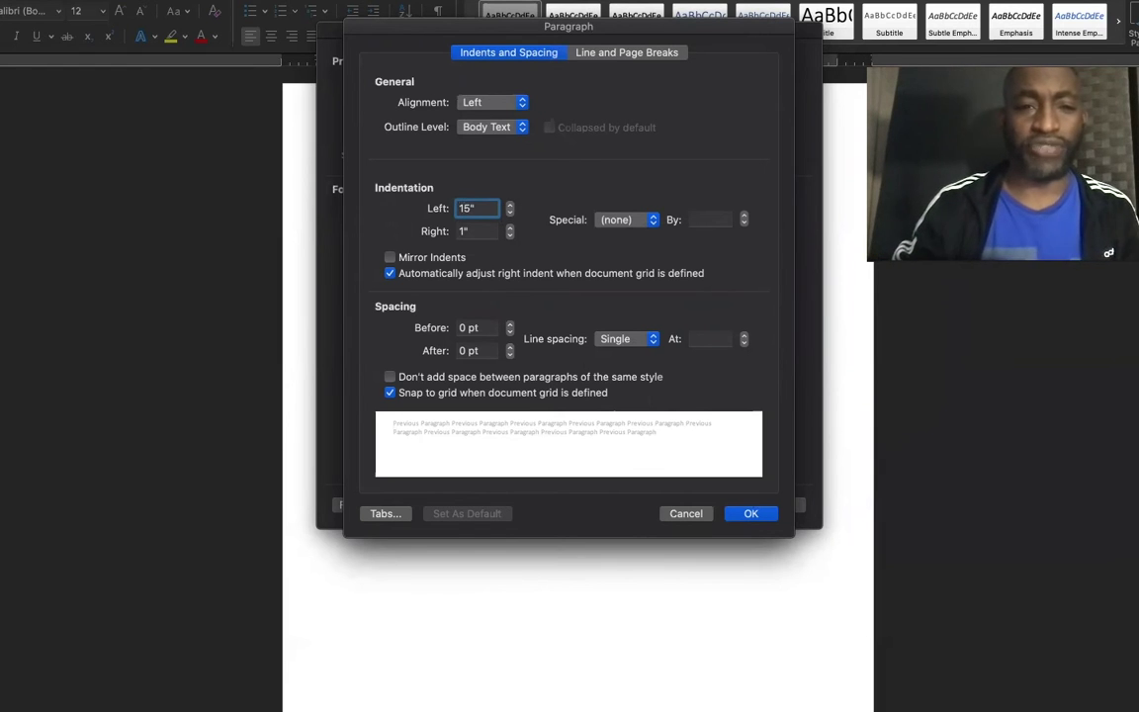
key(BackSpace)
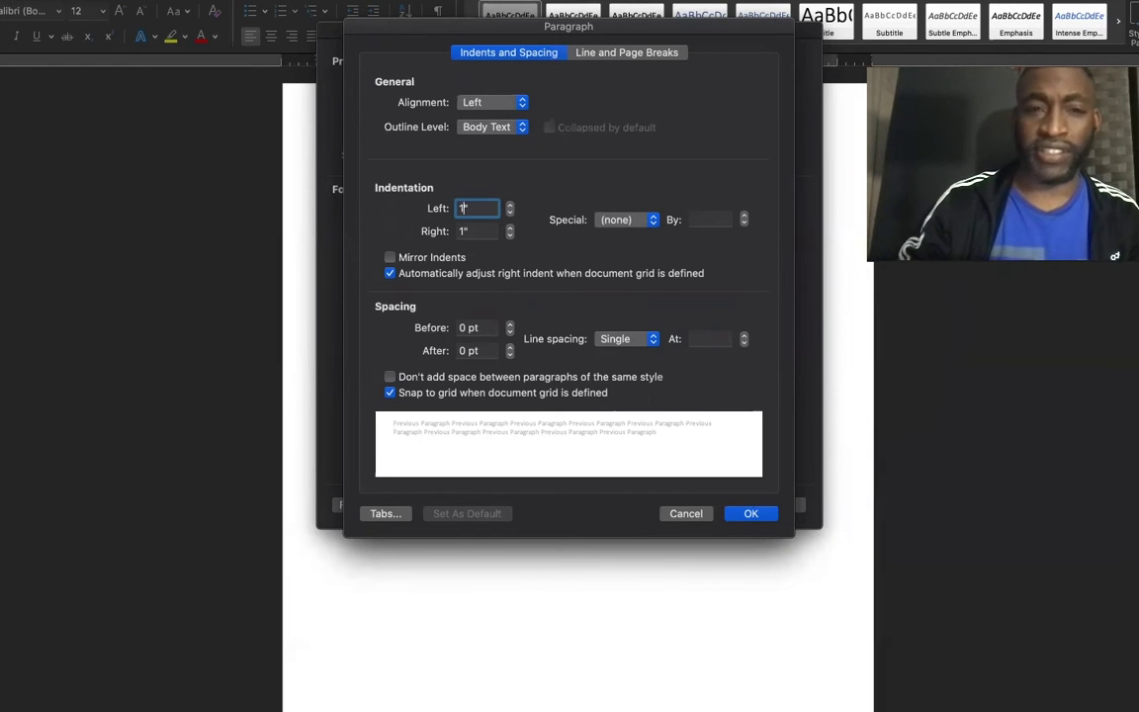
text(0)
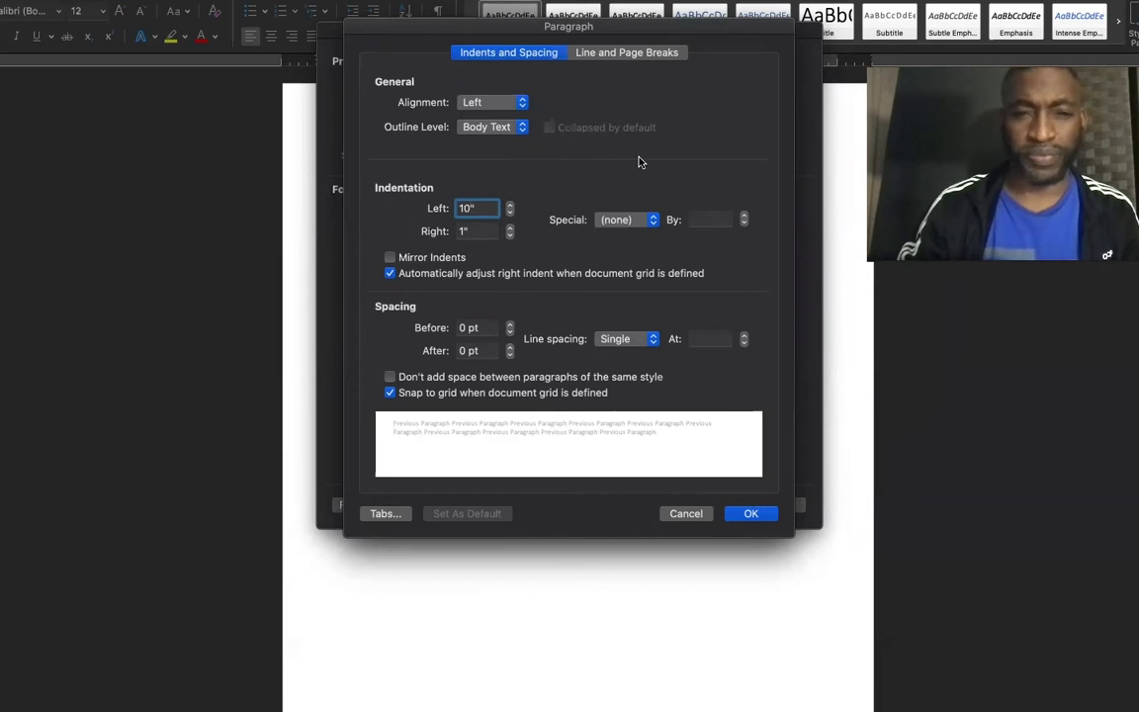
drag(431, 35, 183, 24)
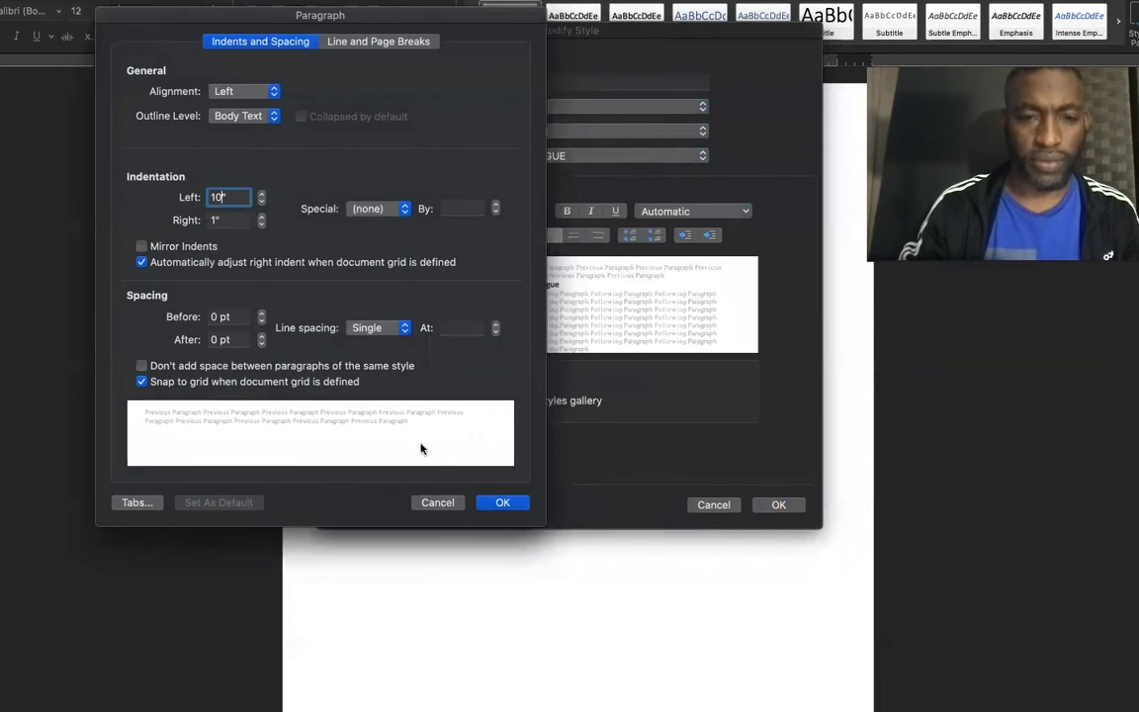
click(505, 505)
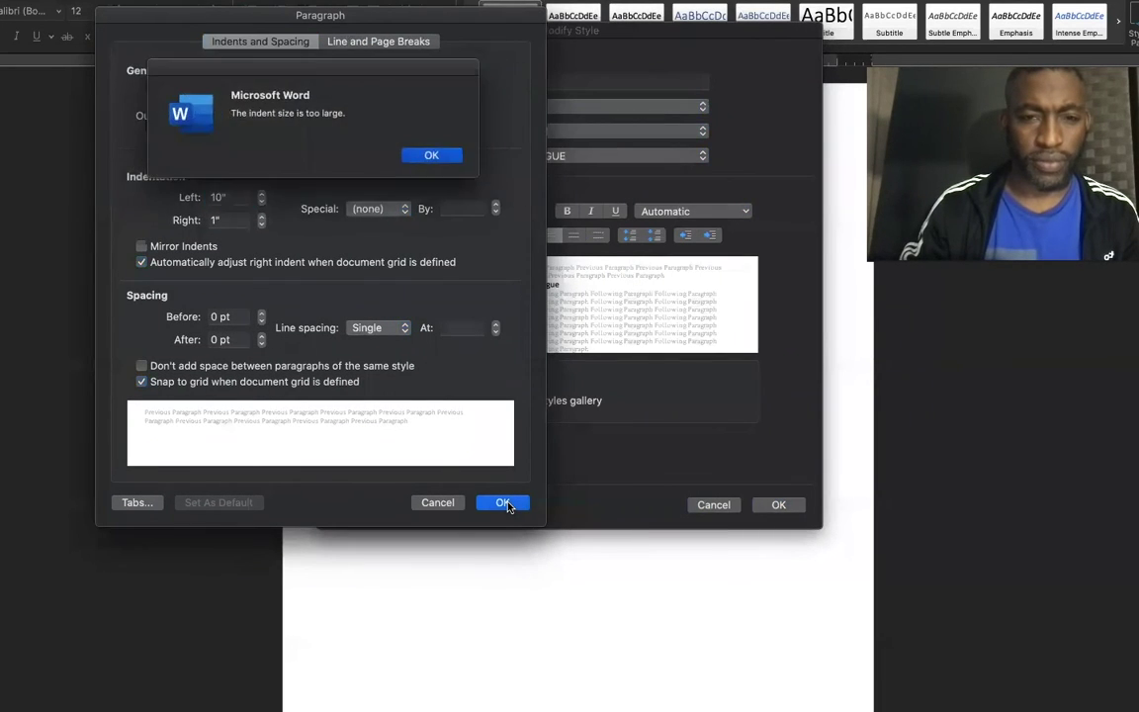
click(430, 154)
key(Left)
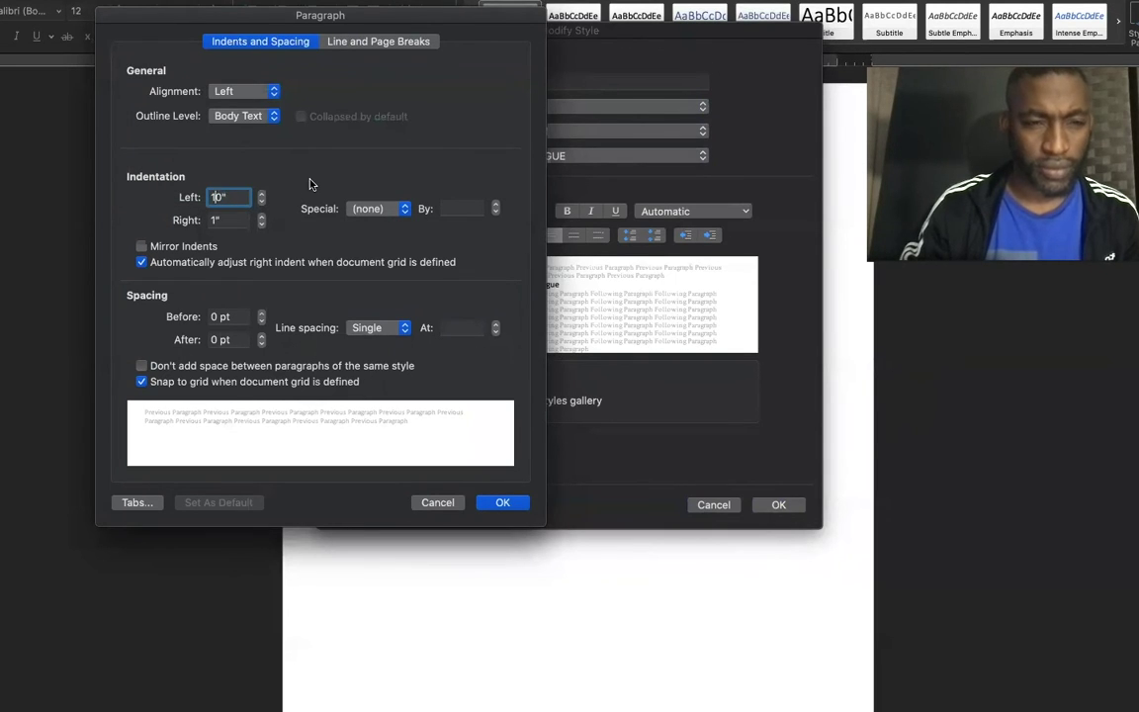
key(Right)
text(.)
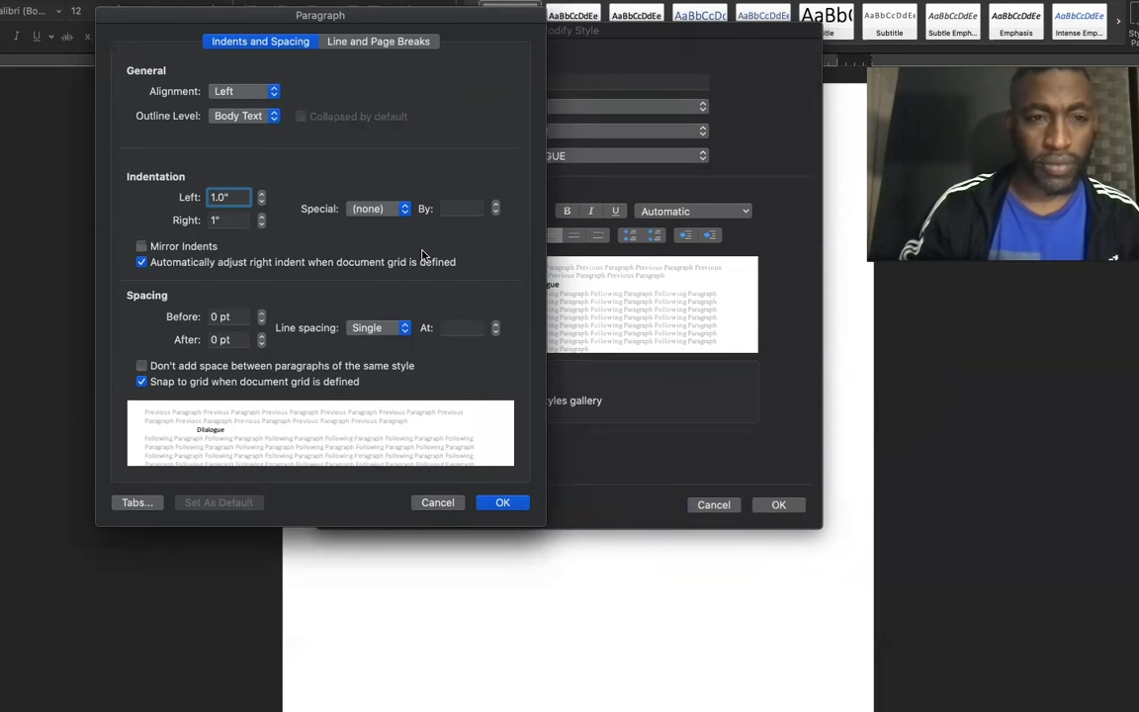
click(506, 501)
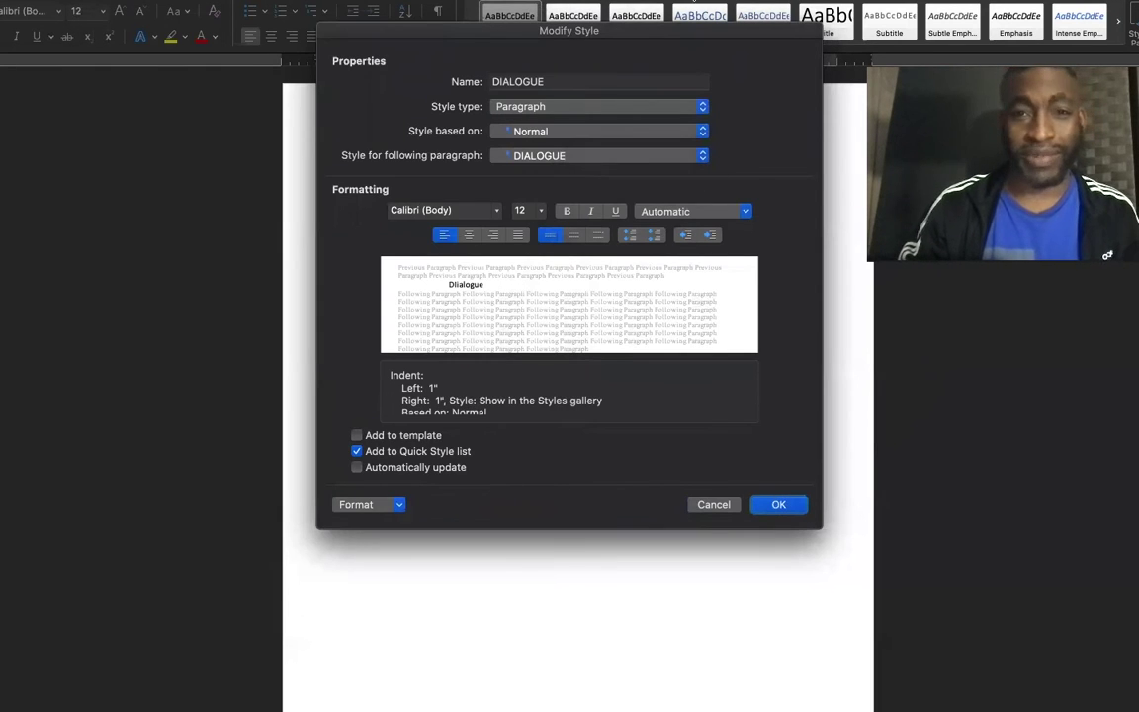
Accept the modified DIALOGUE style and start a new line below the sample dialogue.
drag(682, 36, 409, 17)
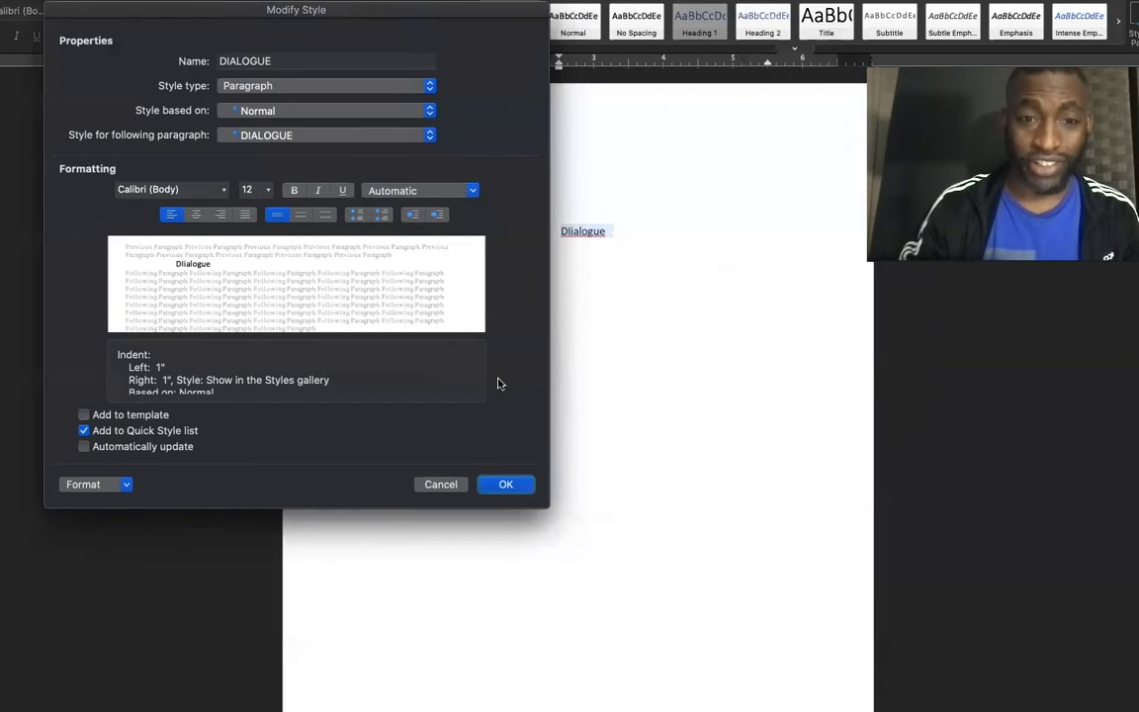
click(506, 484)
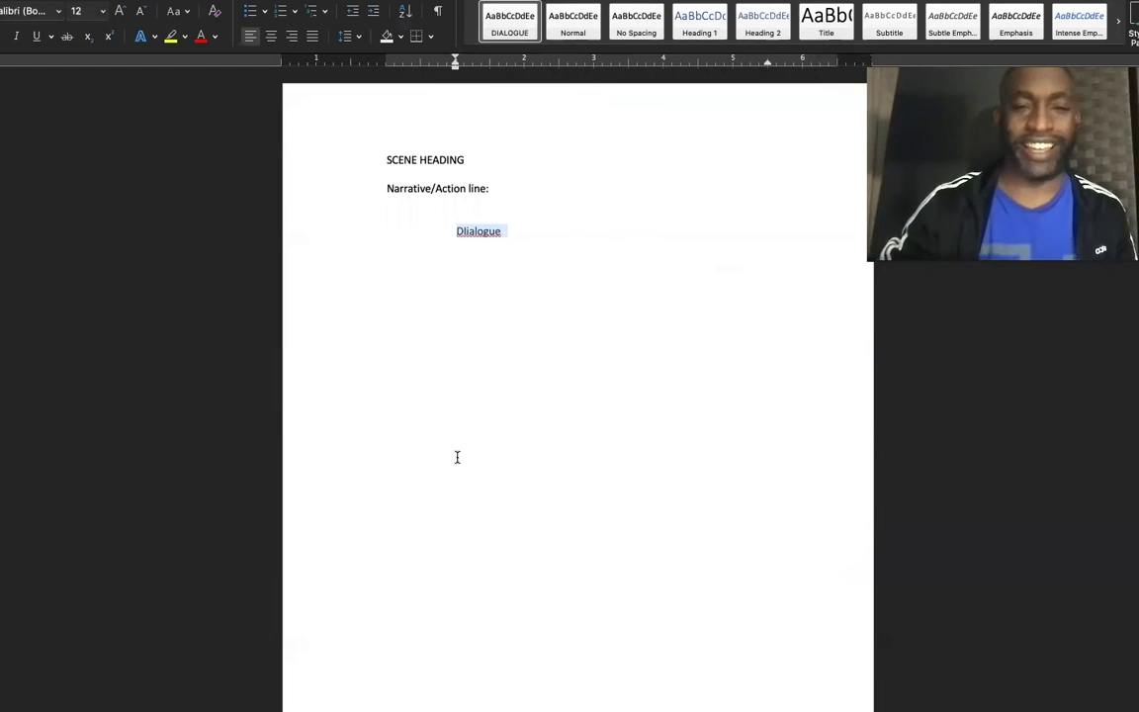
click(527, 239)
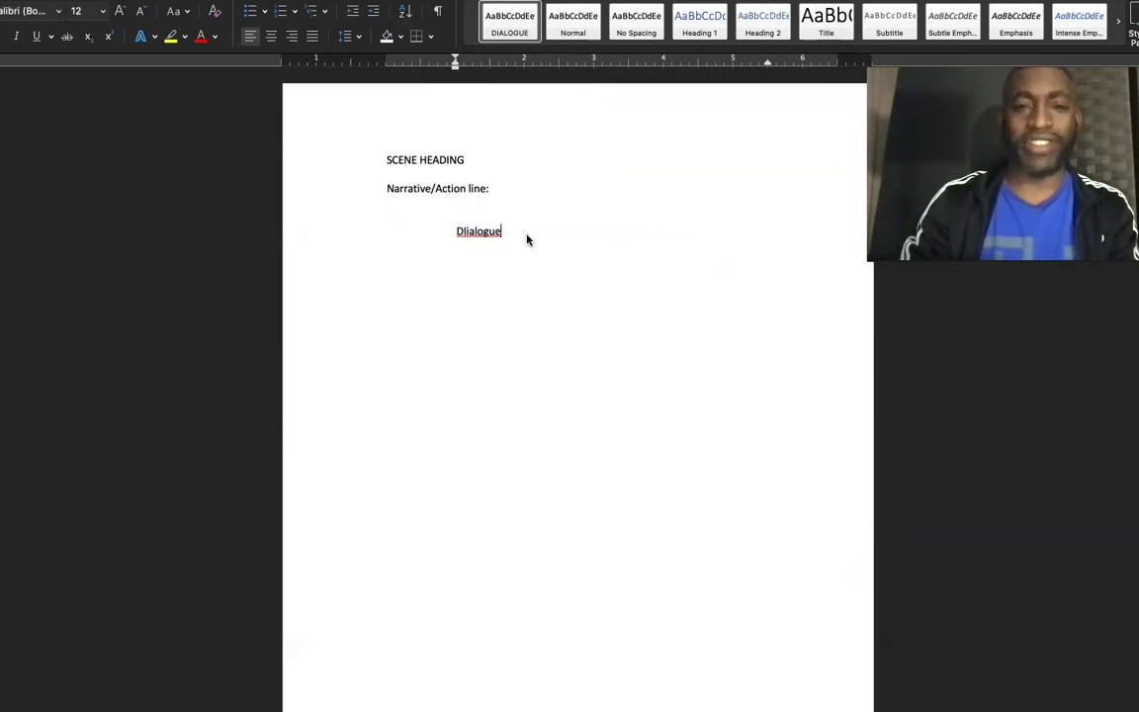
key(Return)
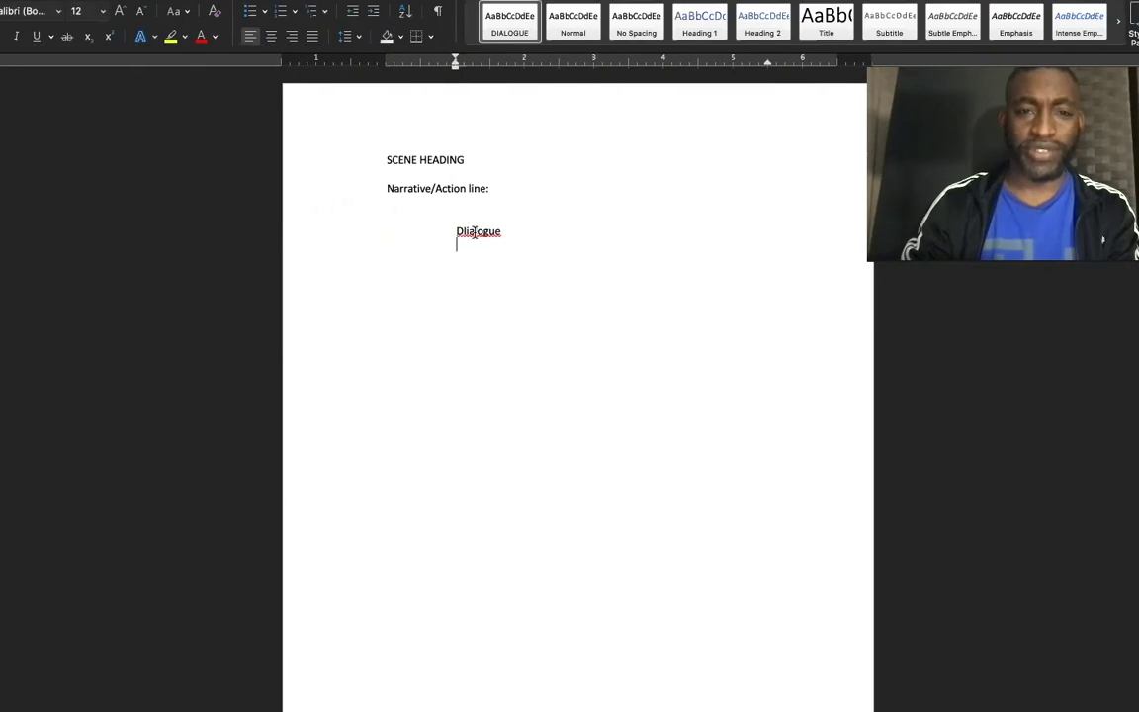
Remove "Narrative/" from the second sample line, leaving the text "Action line:".
click(436, 187)
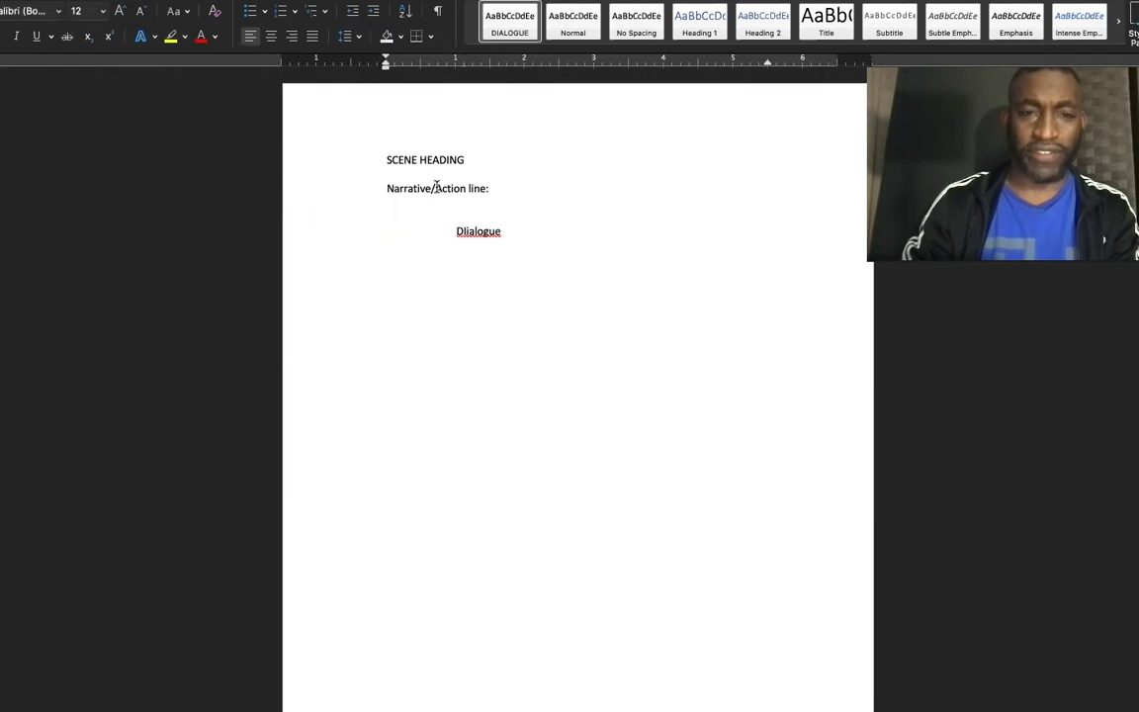
key(BackSpace)
key(BackSpace)
key(BackSpace)
key(BackSpace)
key(BackSpace)
key(BackSpace)
key(BackSpace)
key(BackSpace)
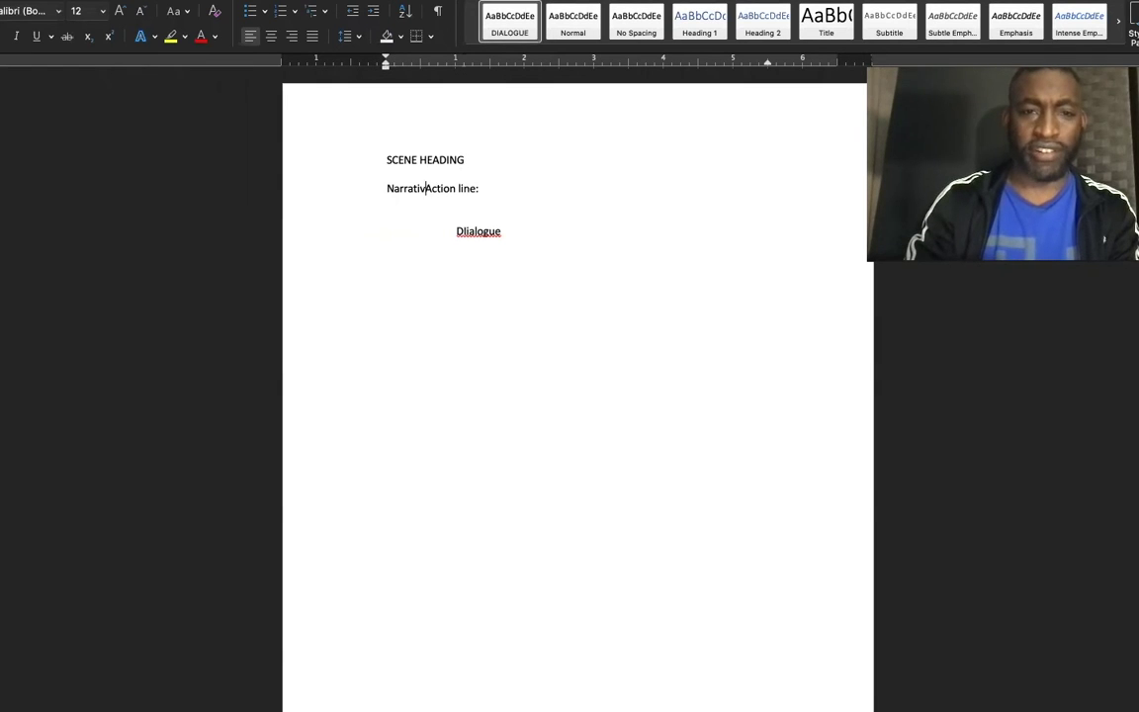
key(BackSpace)
key(BackSpace)
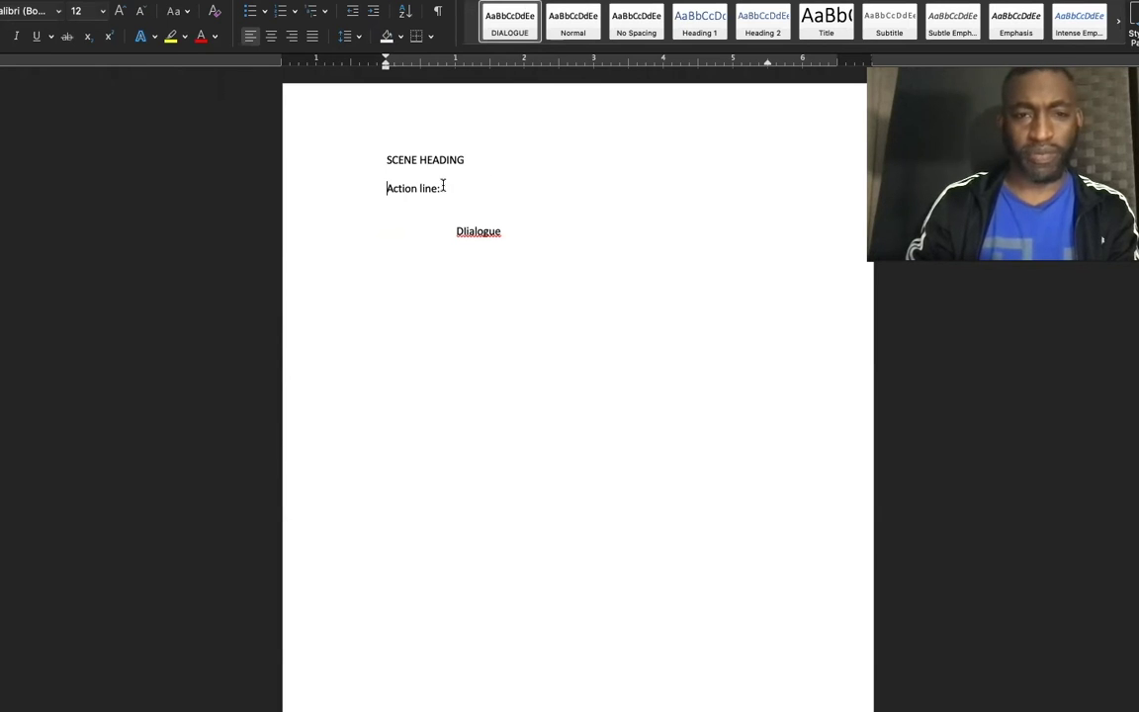
Change the font of all text in the document to Courier.
key(super+a)
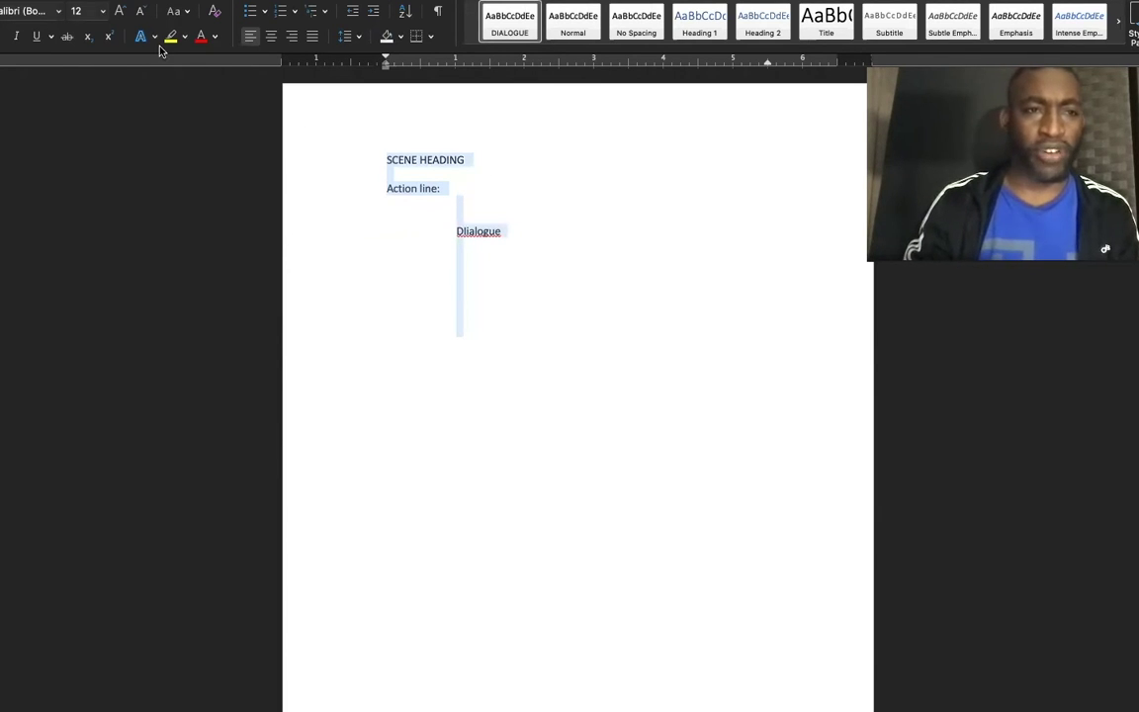
click(57, 12)
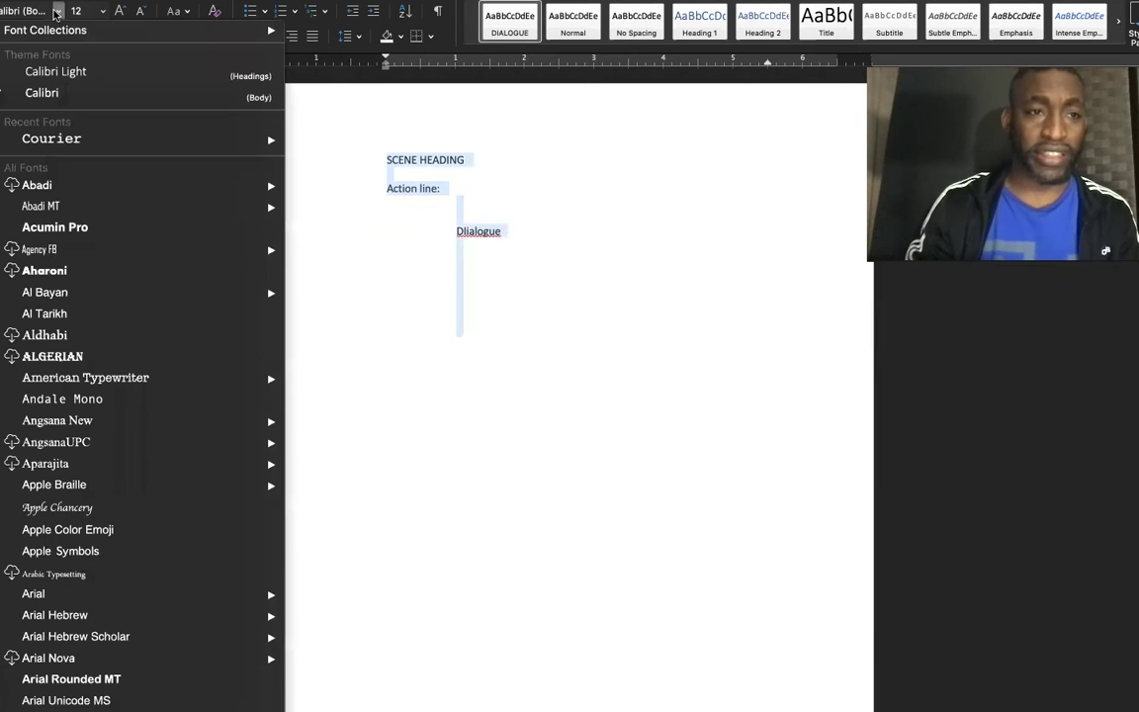
mouse_move(63, 143)
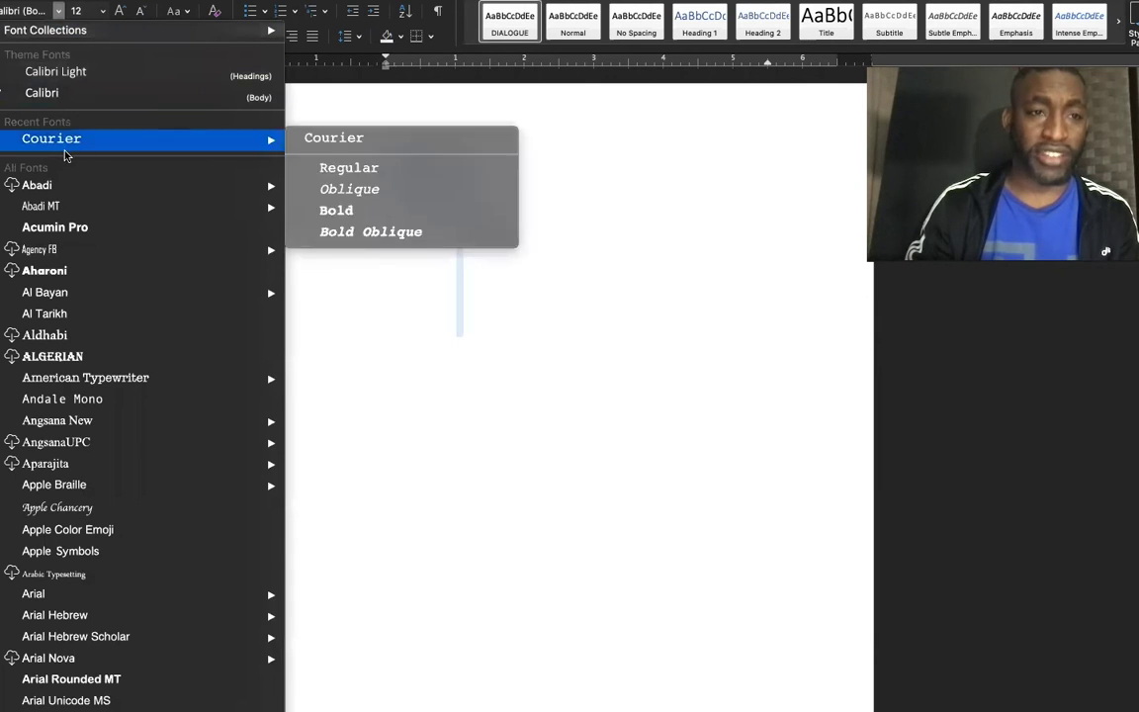
click(361, 137)
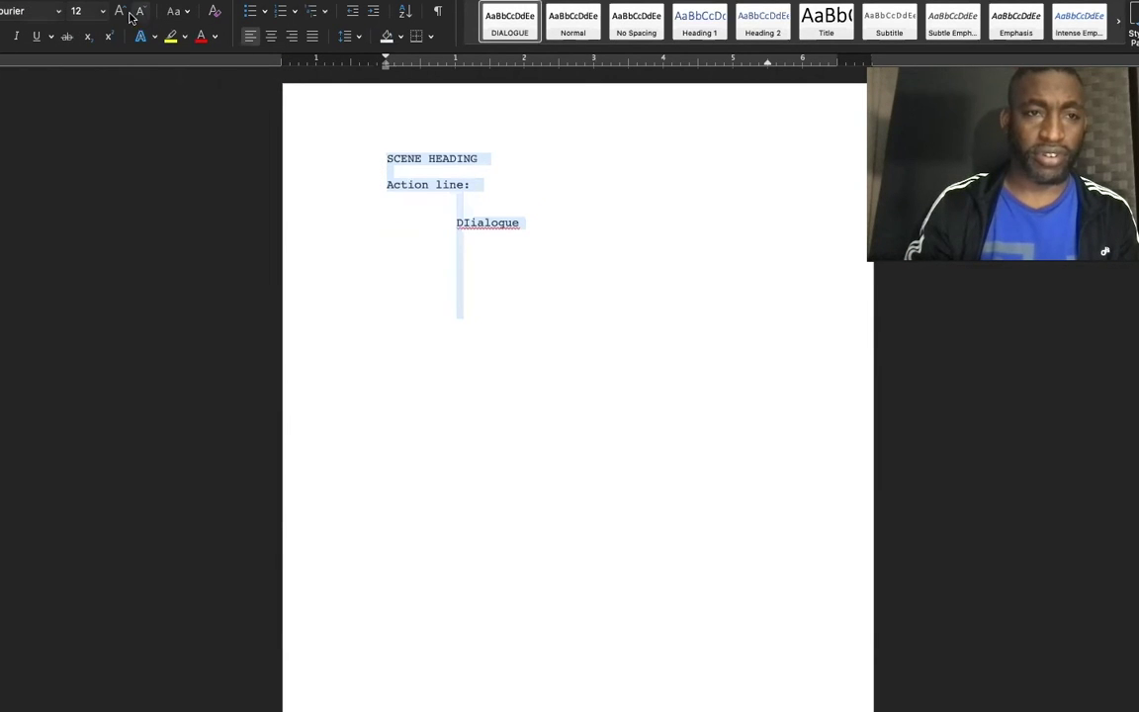
click(77, 12)
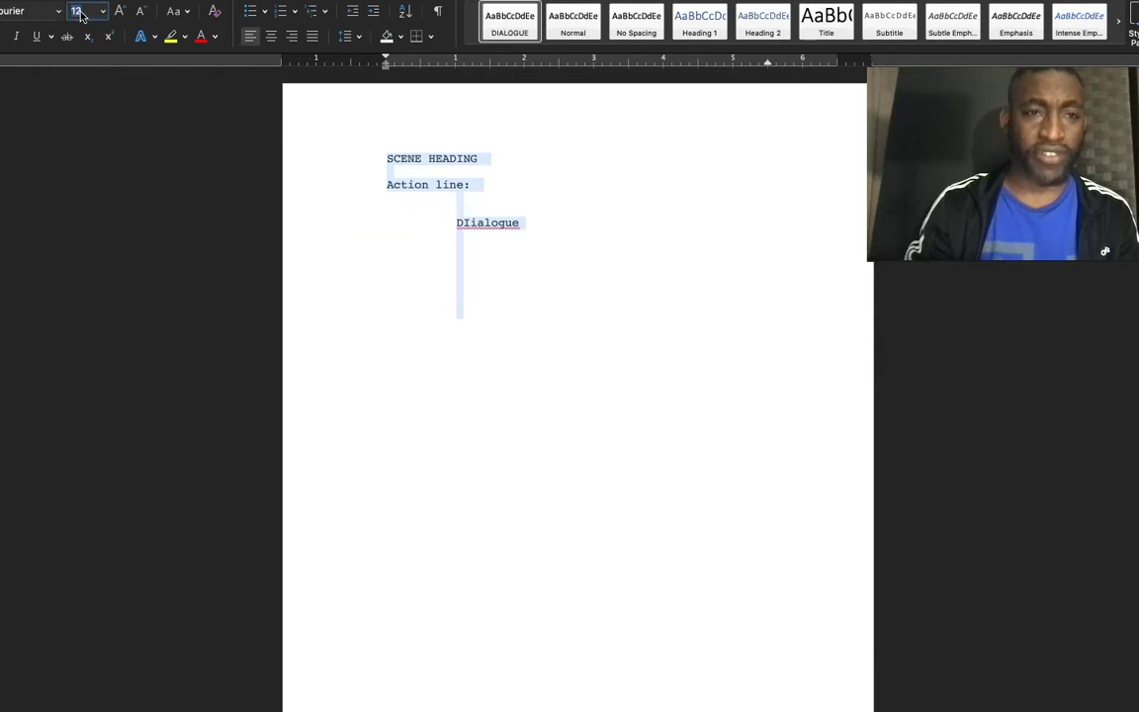
Correct the misspelled sample dialogue word to the suggested spelling "Dialogue".
click(489, 223)
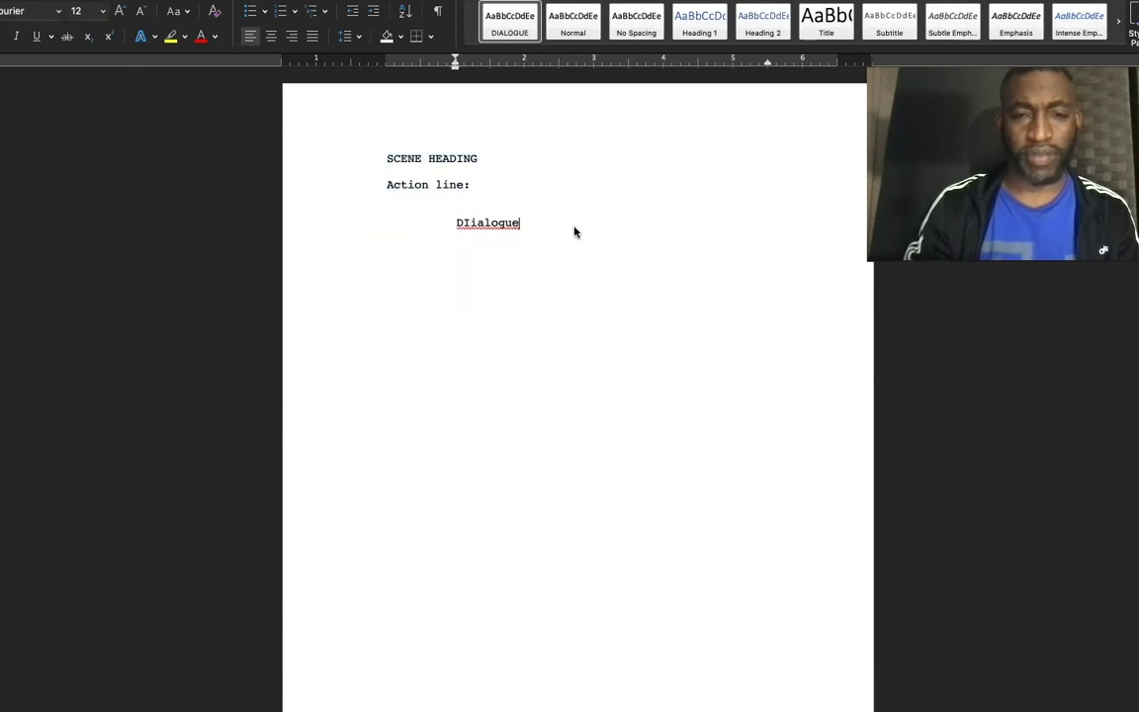
right_click(476, 224)
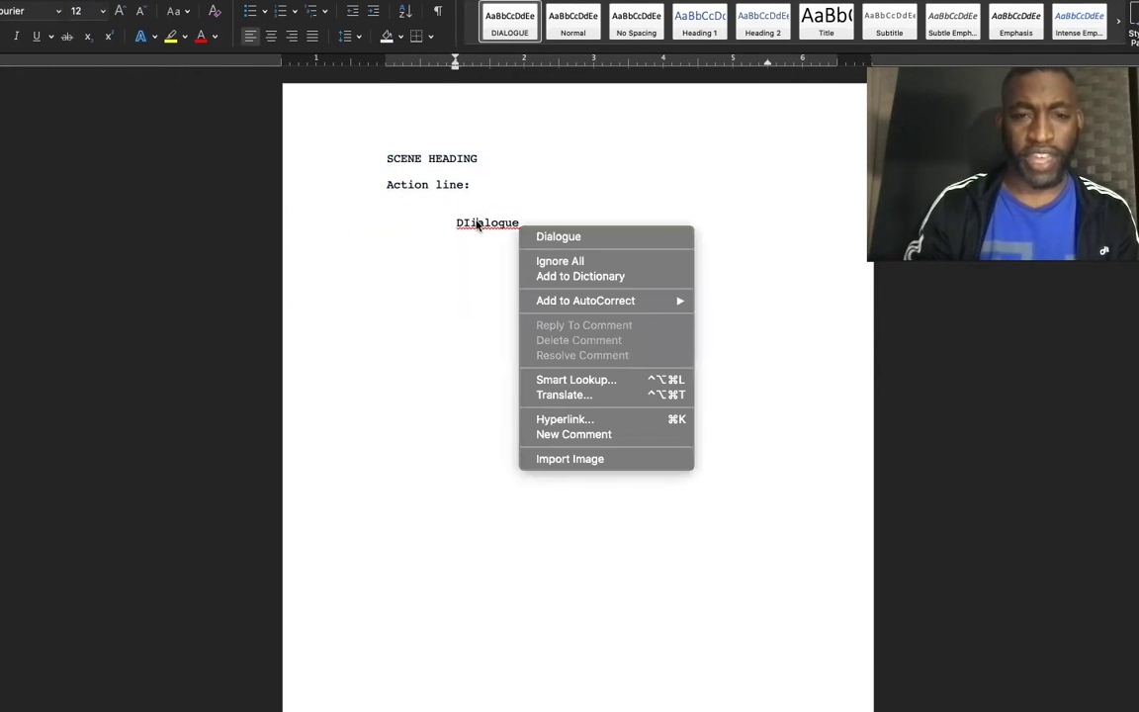
click(542, 236)
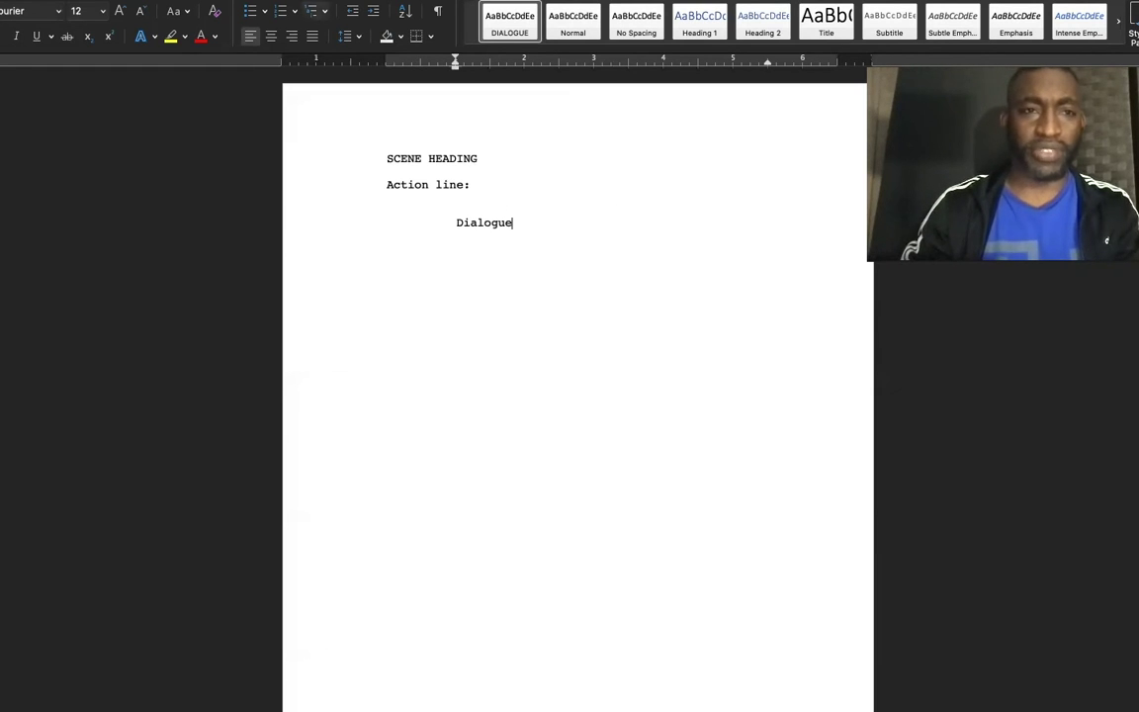
Create a new paragraph style named PARENTHETICALS, based on the DIALOGUE style.
click(163, 0)
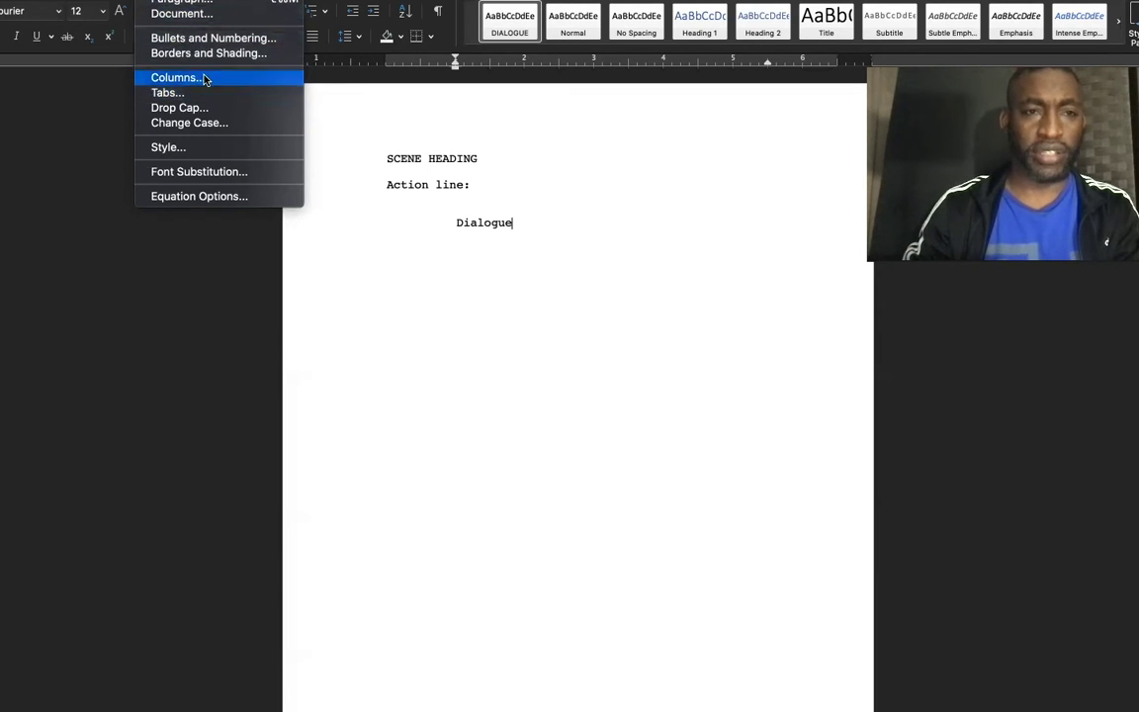
click(193, 152)
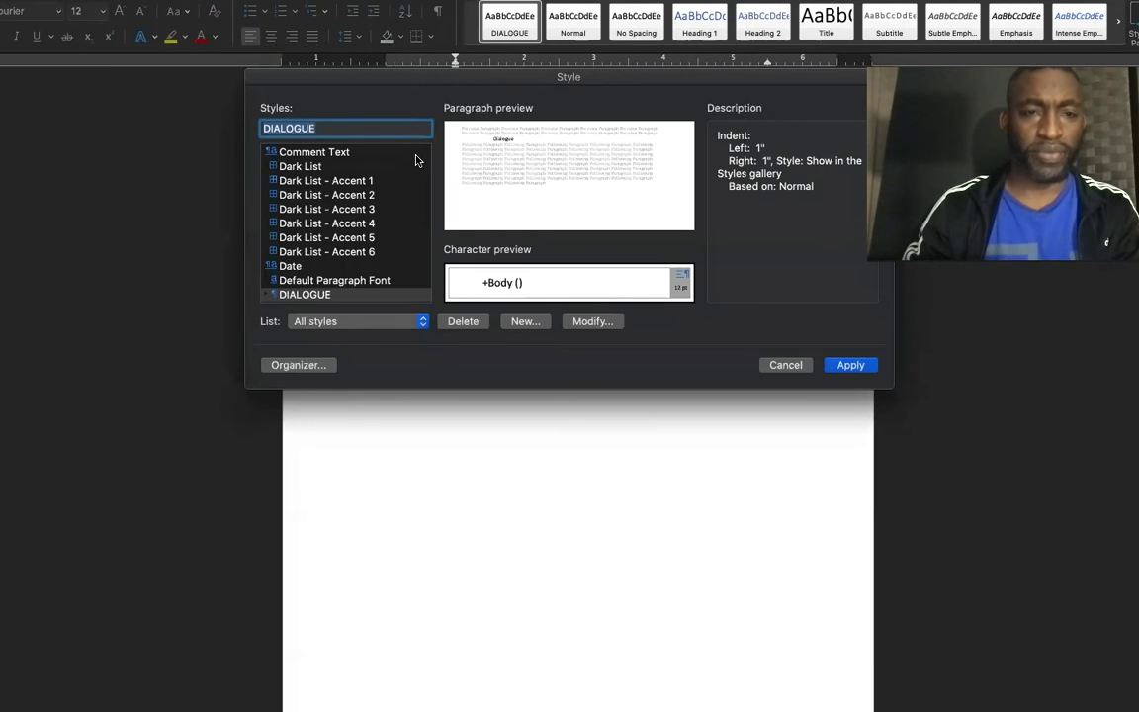
click(525, 321)
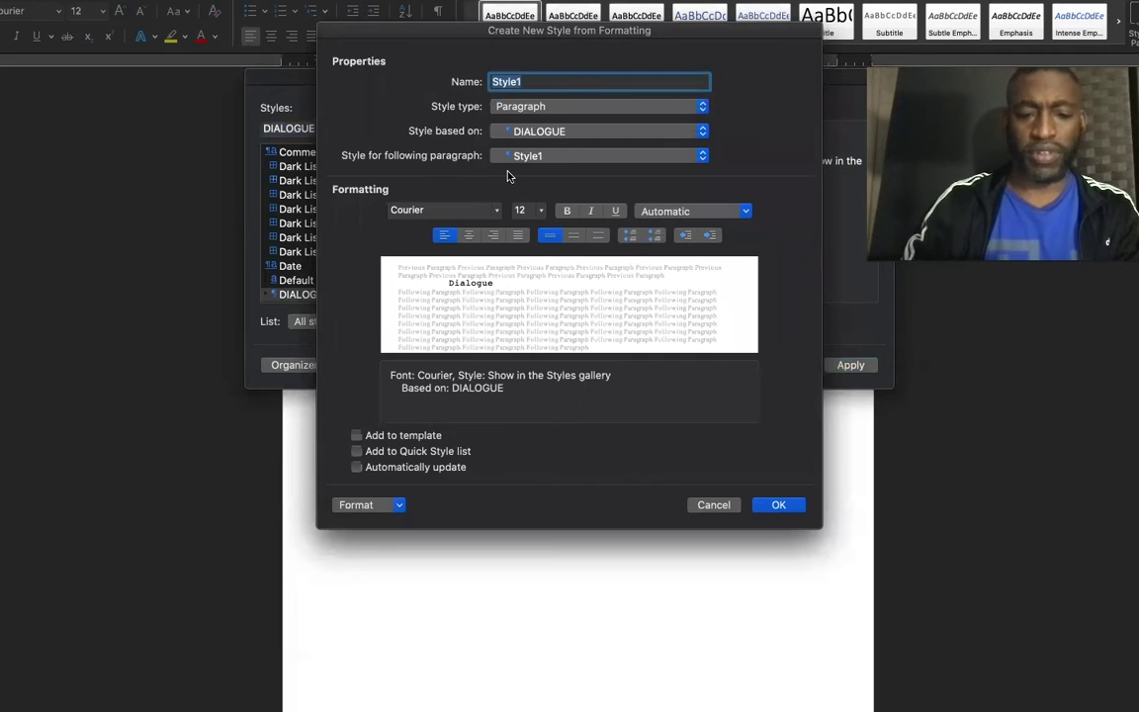
text(PA)
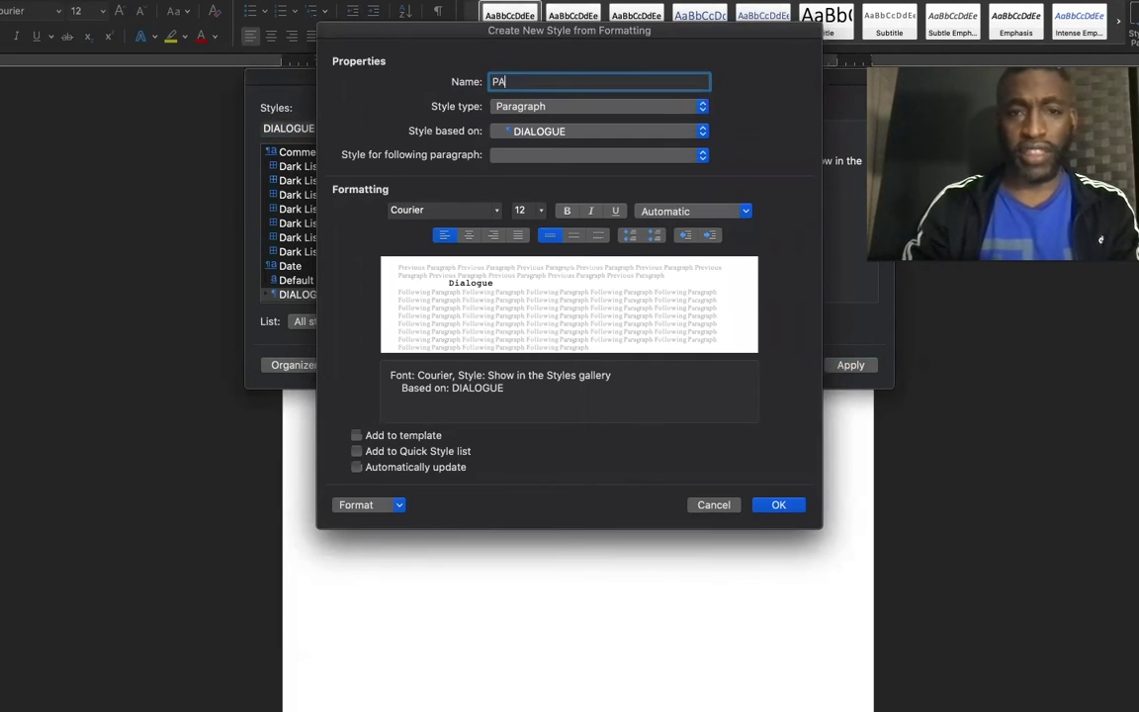
text(RENTH)
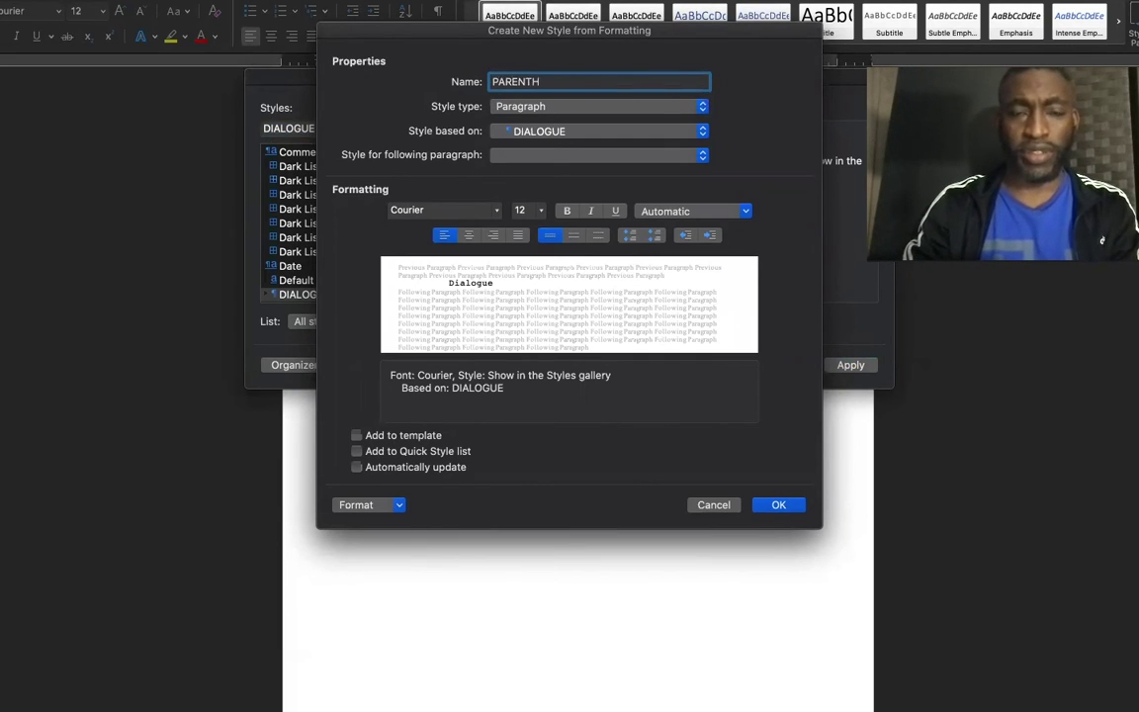
text(ETICALS)
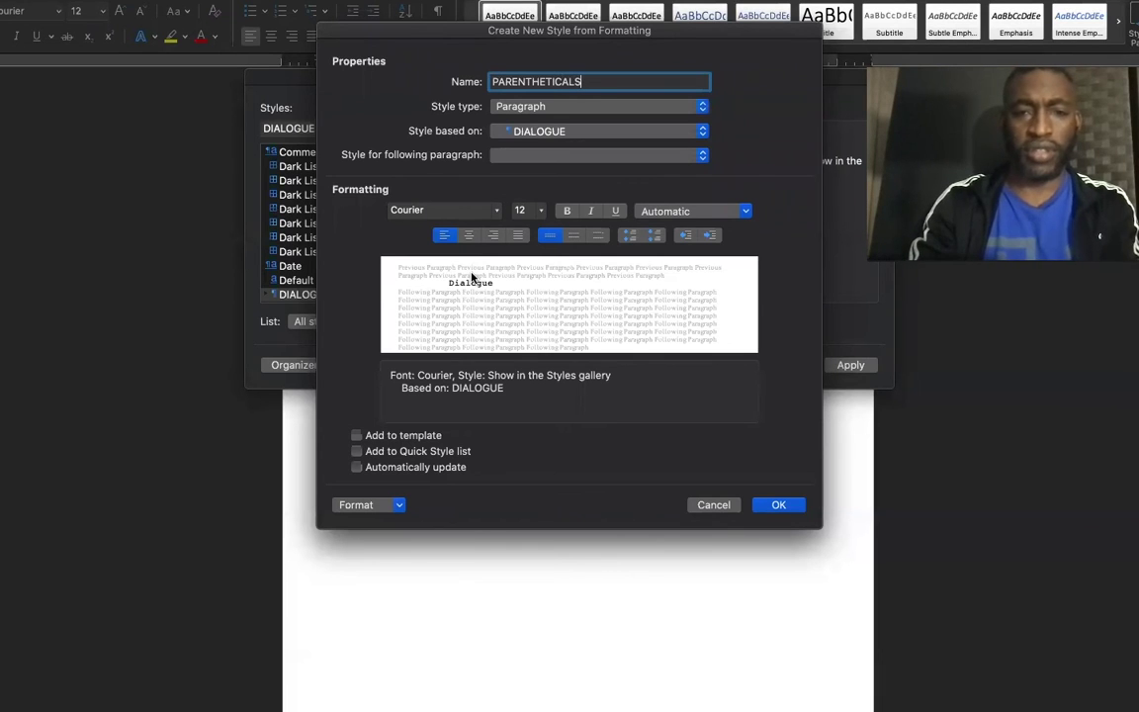
click(789, 508)
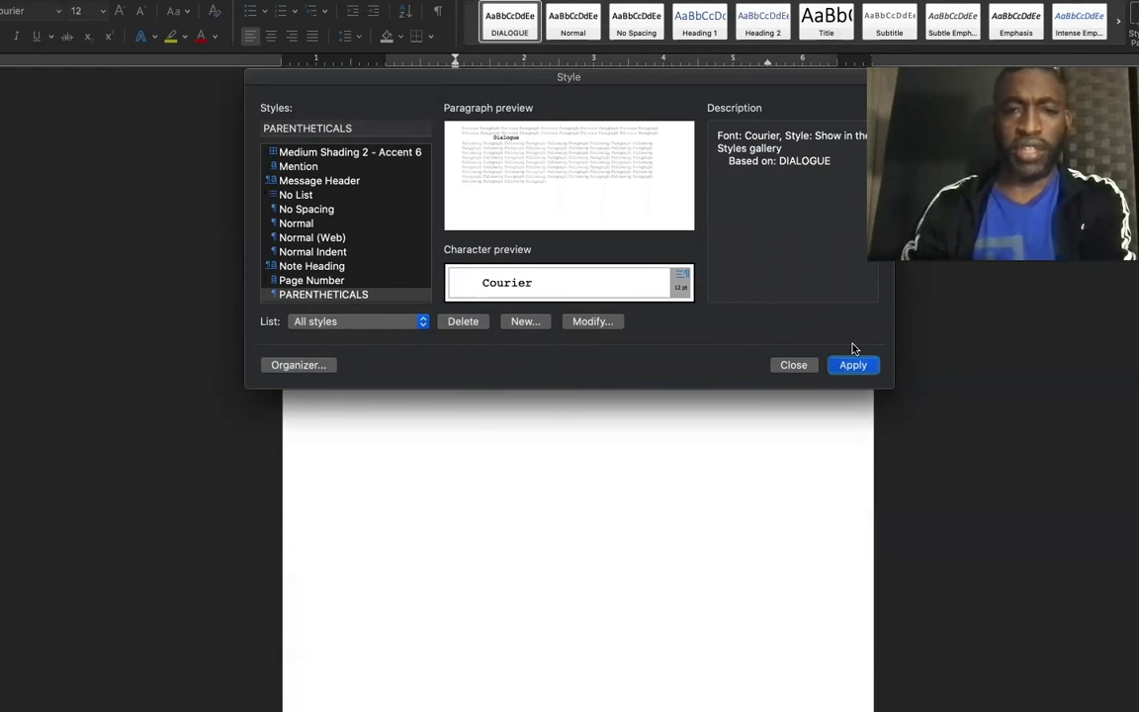
Set the PARENTHETICALS style's left indentation to 1.6" and apply the style to the sample dialogue line.
click(592, 322)
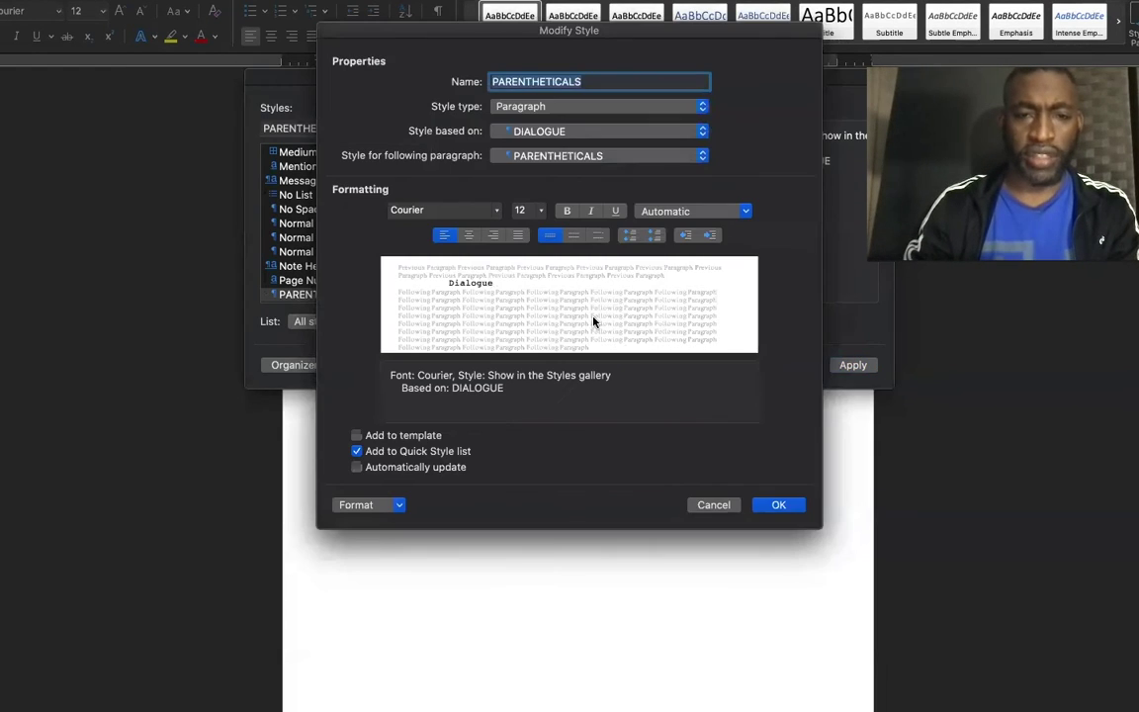
click(384, 504)
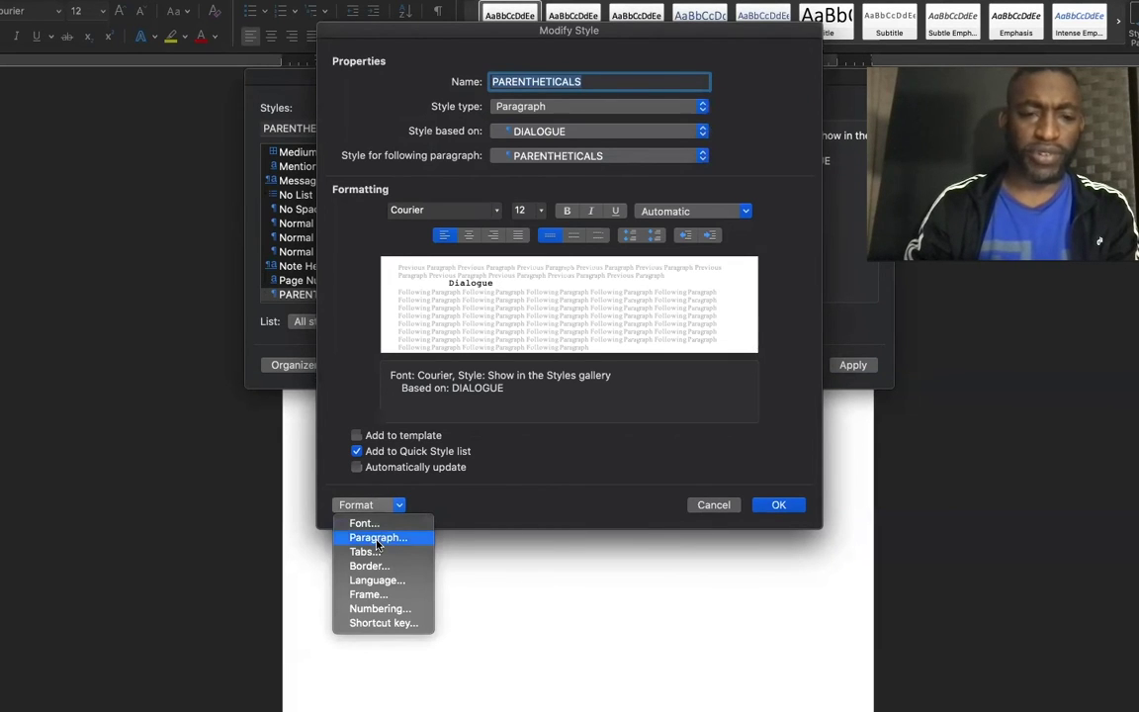
click(376, 539)
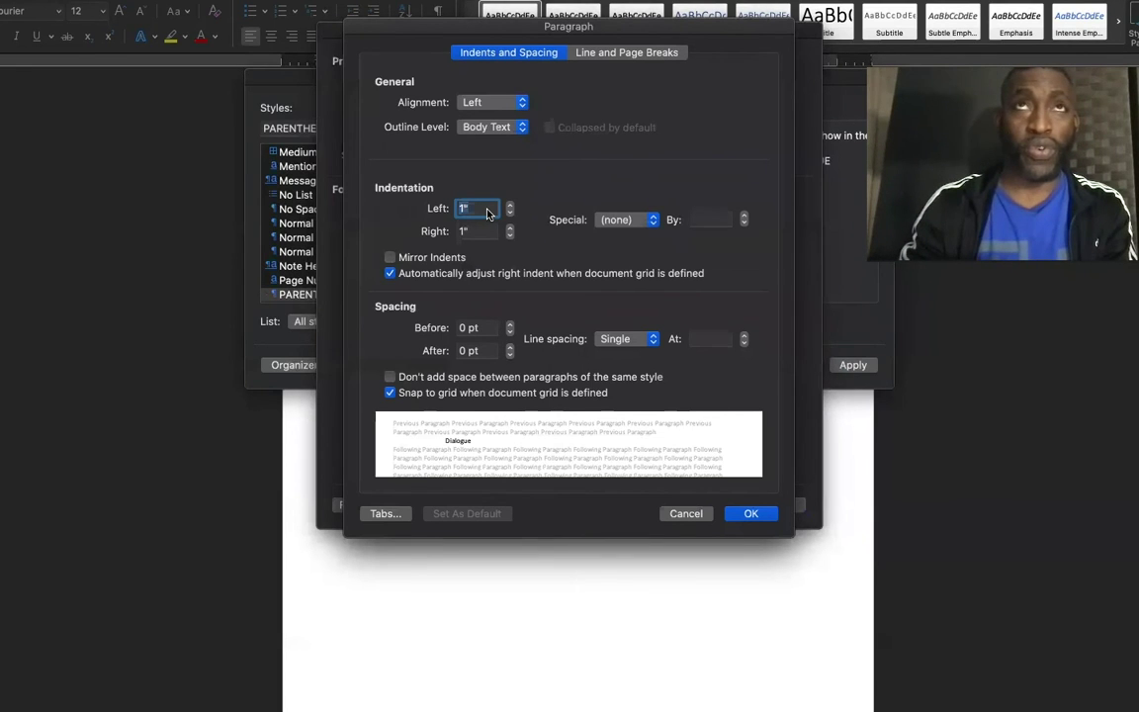
text(1.6)
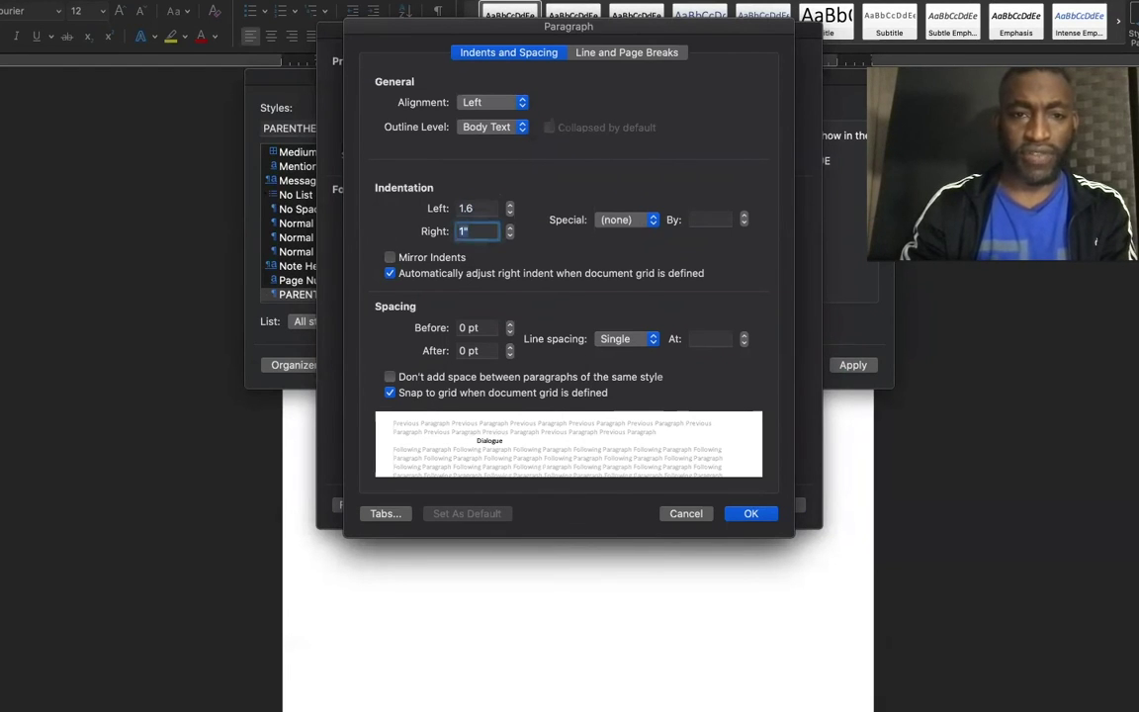
click(752, 514)
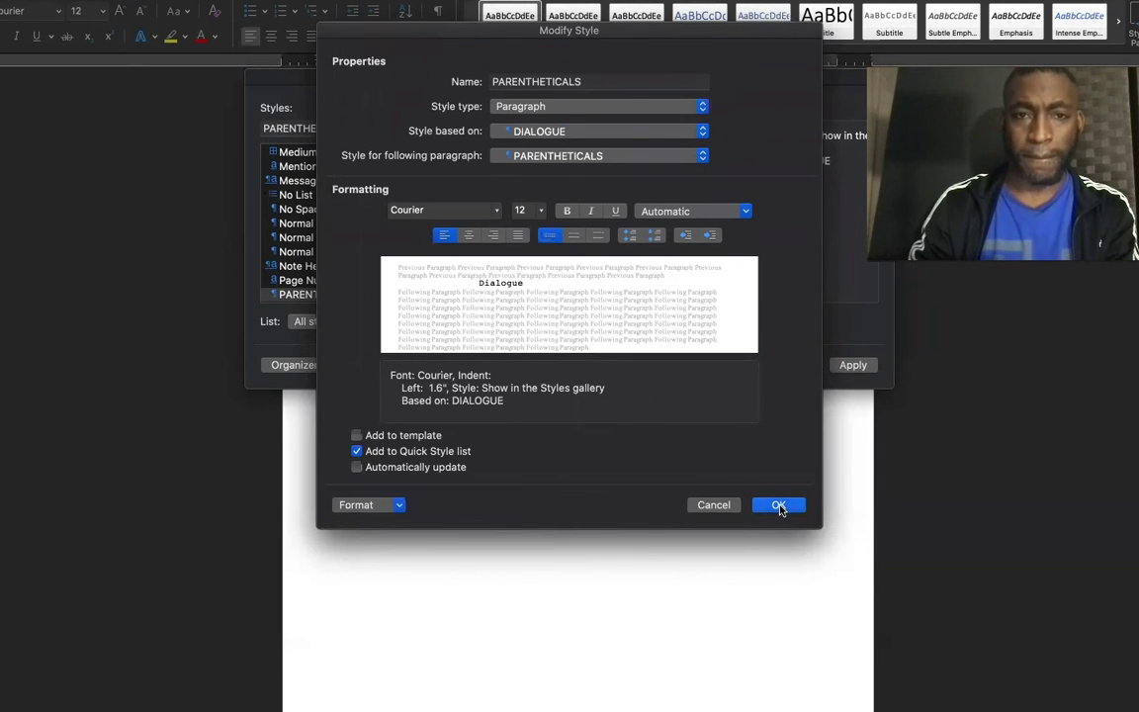
click(779, 506)
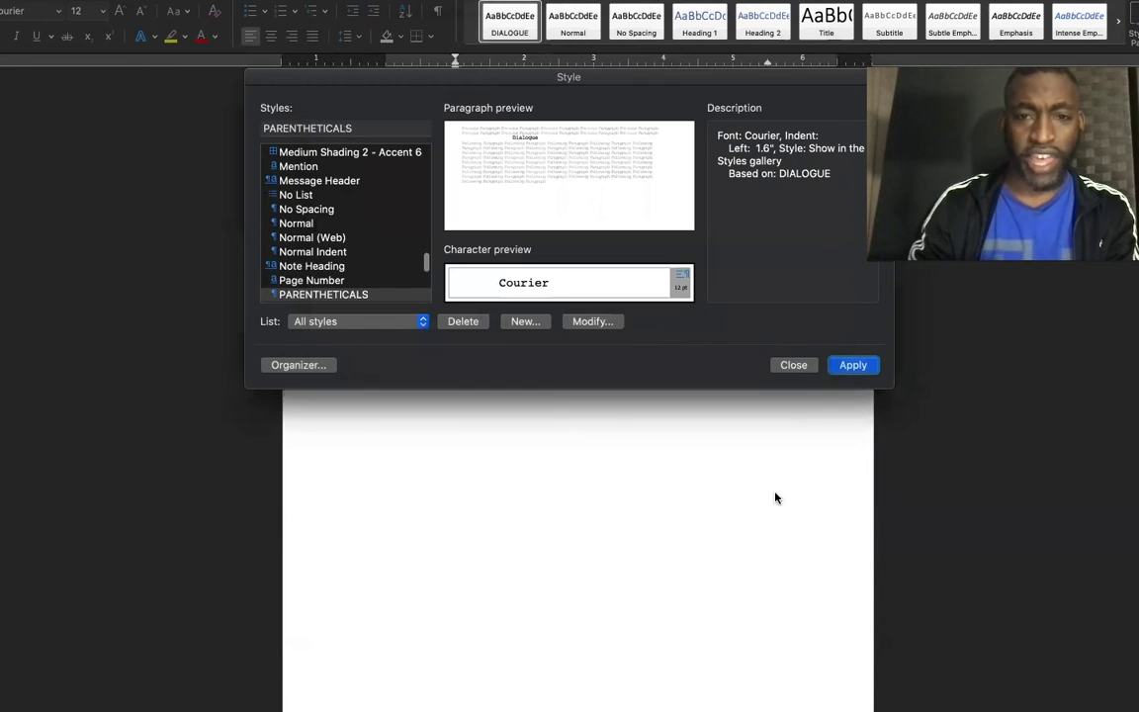
click(852, 365)
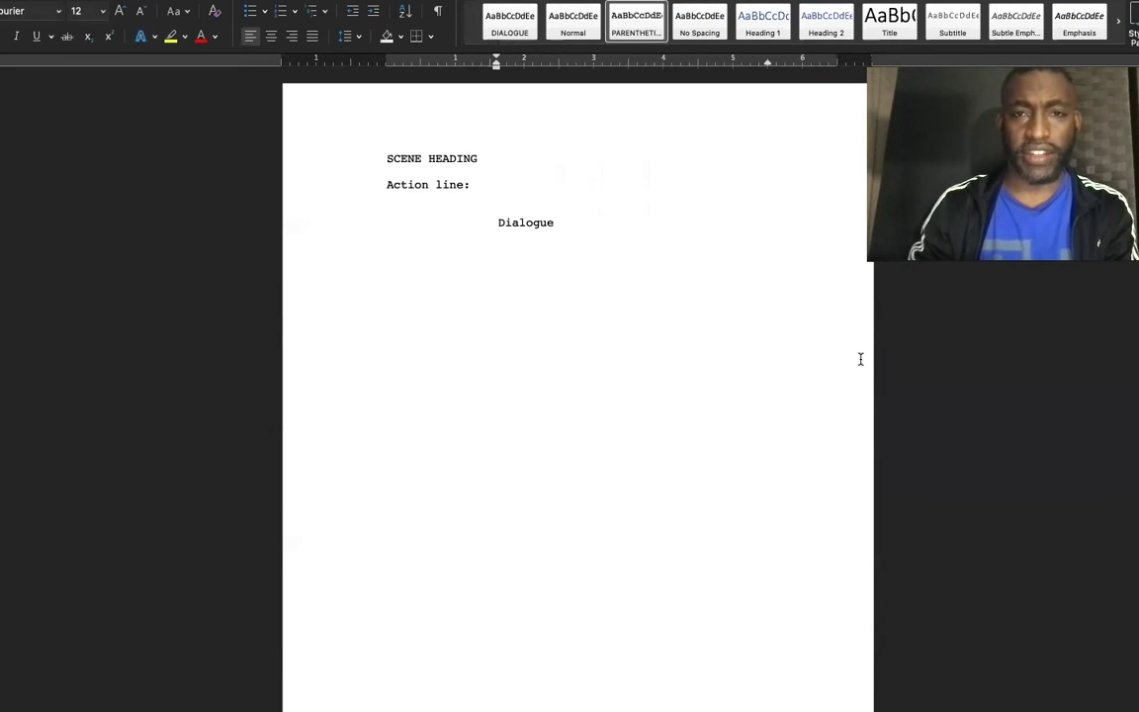
Add the line "PARETHETICALS" directly below "Dialogue", formatted with the PARENTHETICALS style.
key(Return)
text(SSSSS)
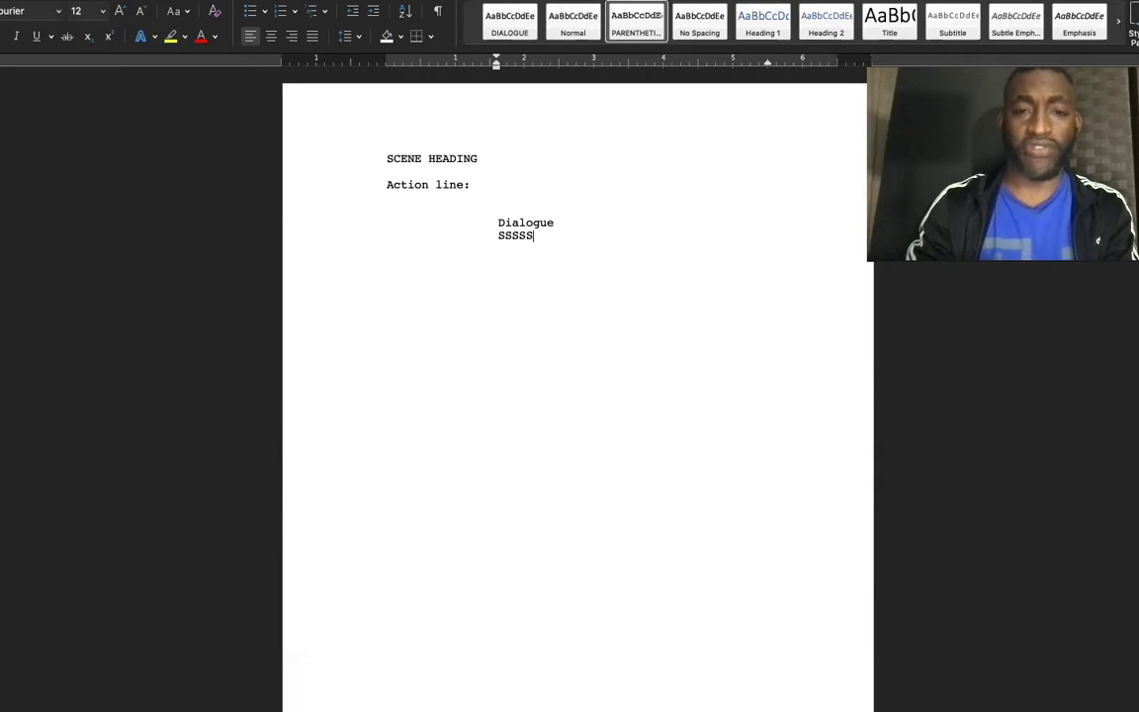
key(BackSpace)
key(BackSpace)
key(BackSpace)
key(BackSpace)
key(BackSpace)
text(PARETHE)
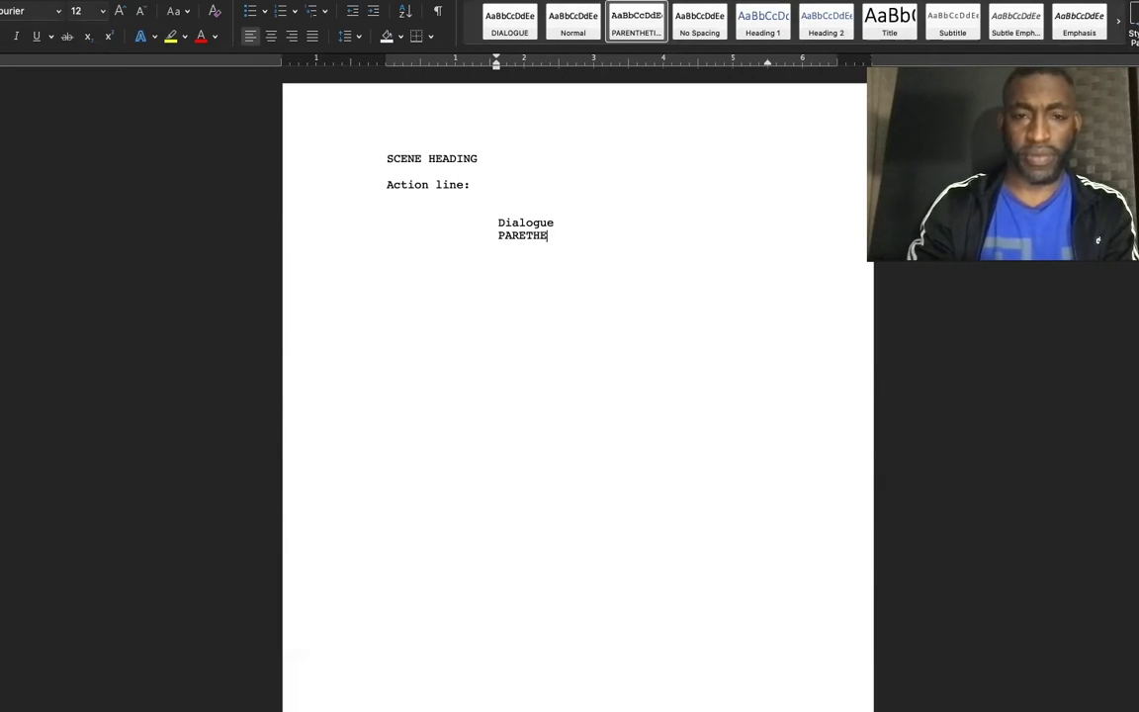
text(TICALS)
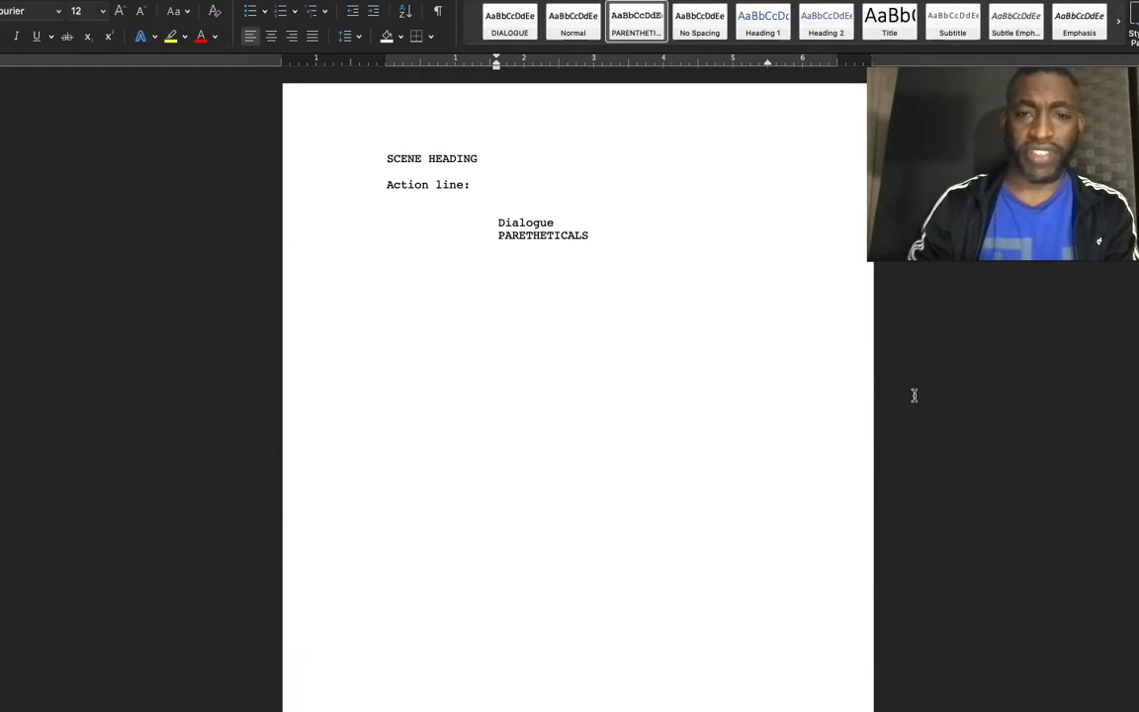
click(638, 31)
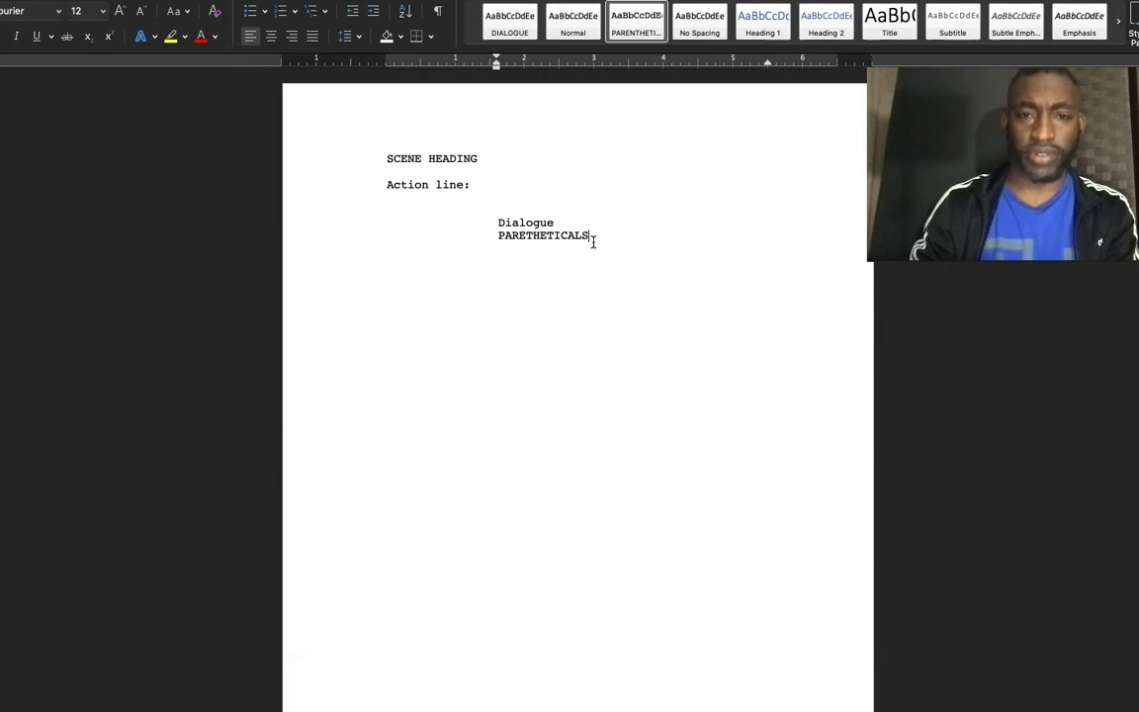
double_click(496, 235)
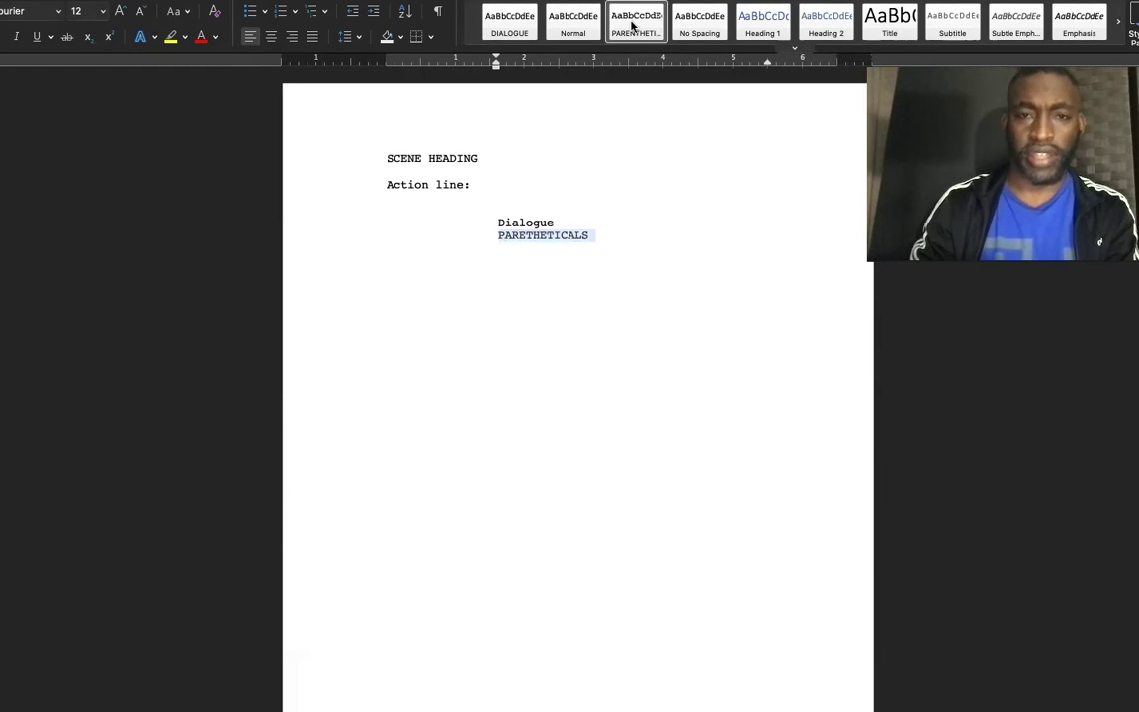
Apply the DIALOGUE style to the sample line "Dialogue".
click(538, 221)
double_click(537, 221)
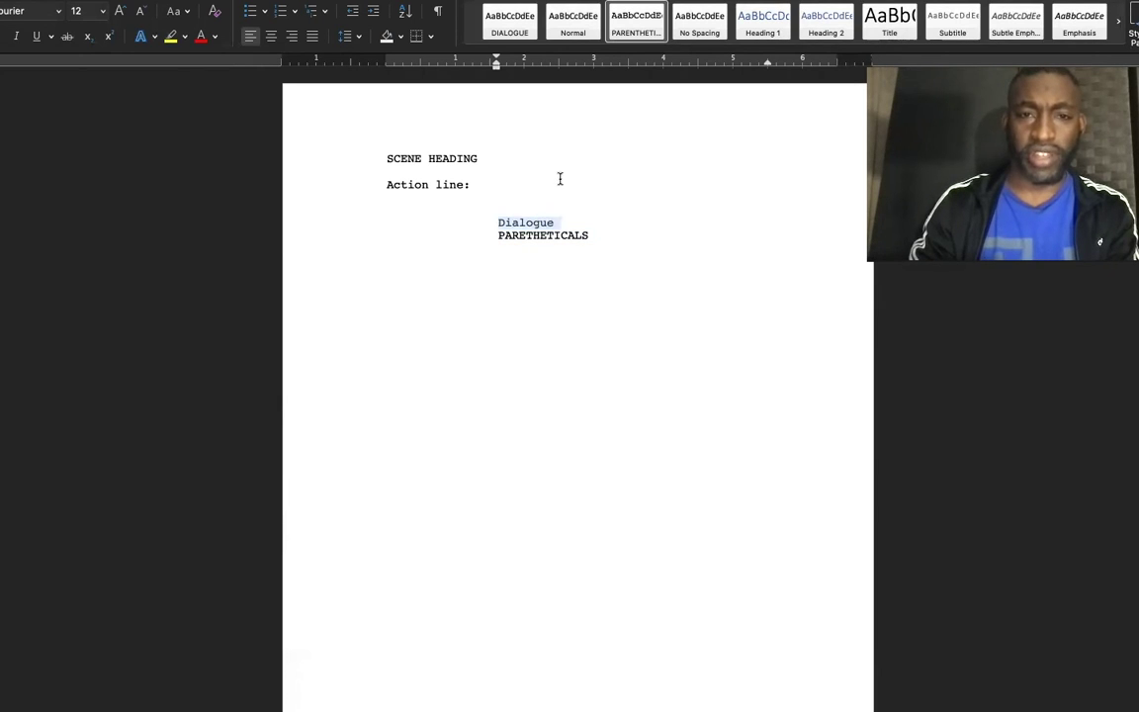
click(511, 27)
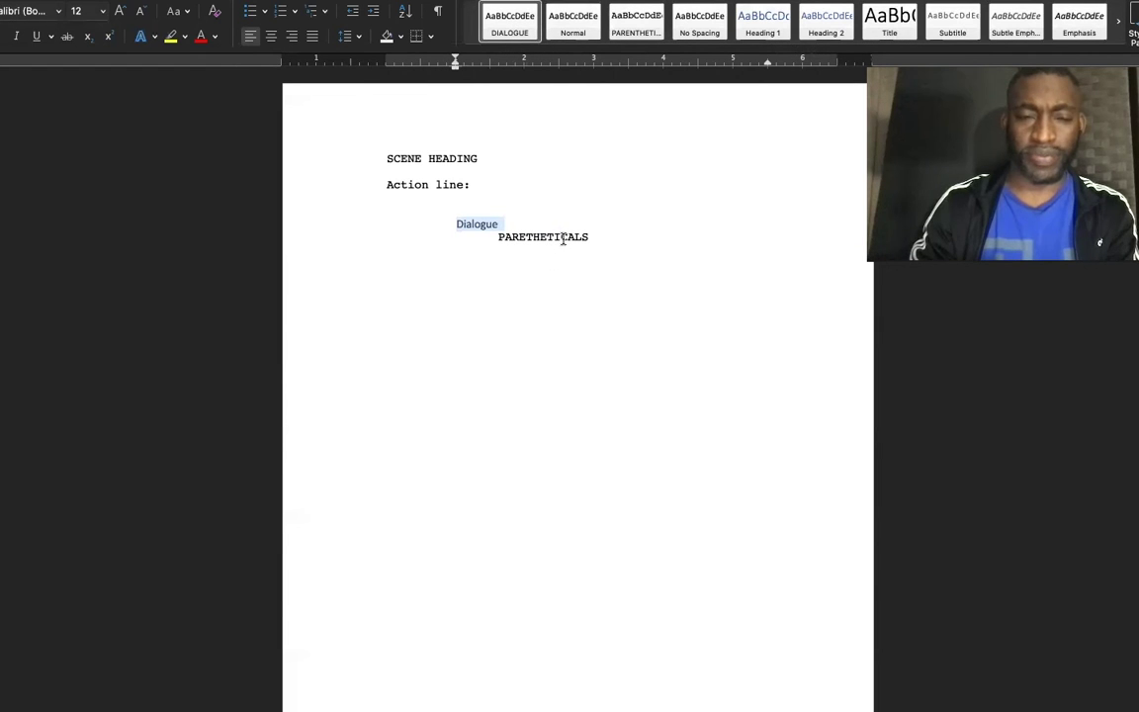
Add the line "CHARACTER CUE" directly below the "PARETHETICALS" line.
click(602, 237)
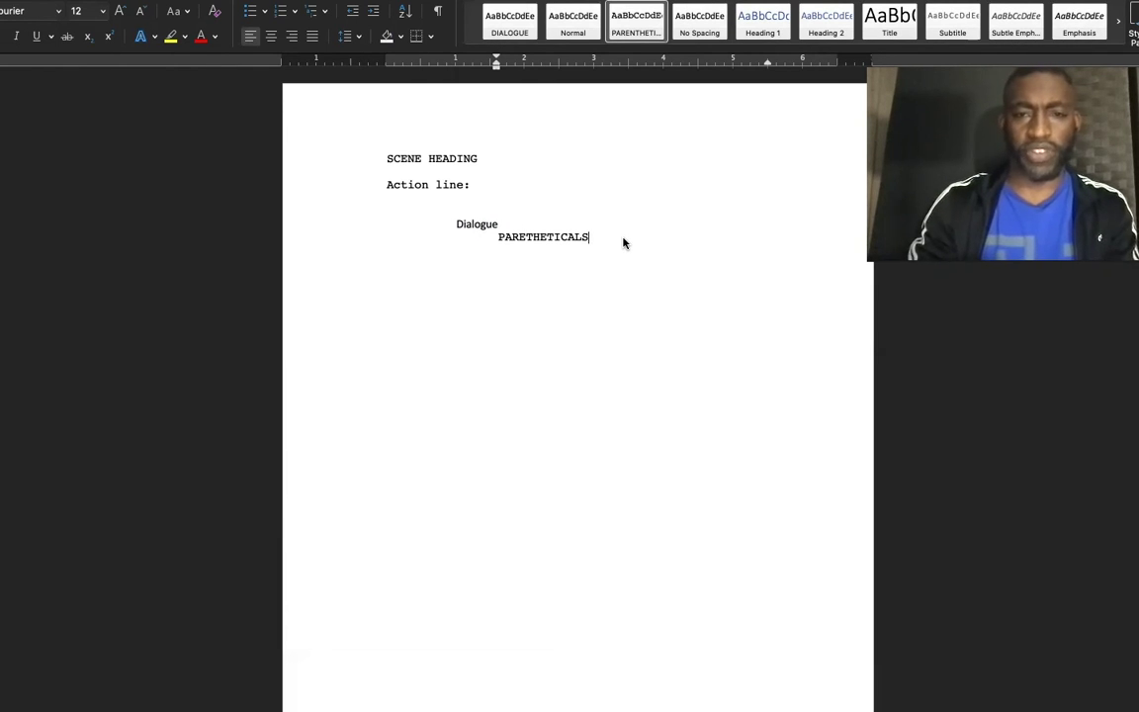
key(Return)
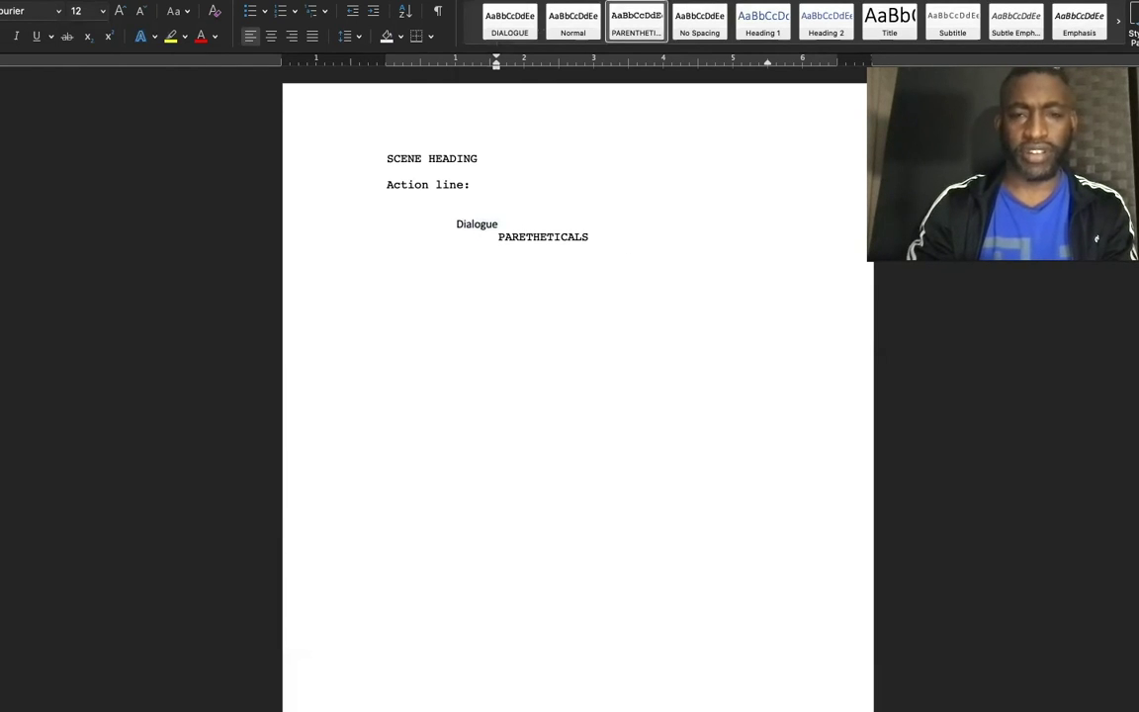
text(CH)
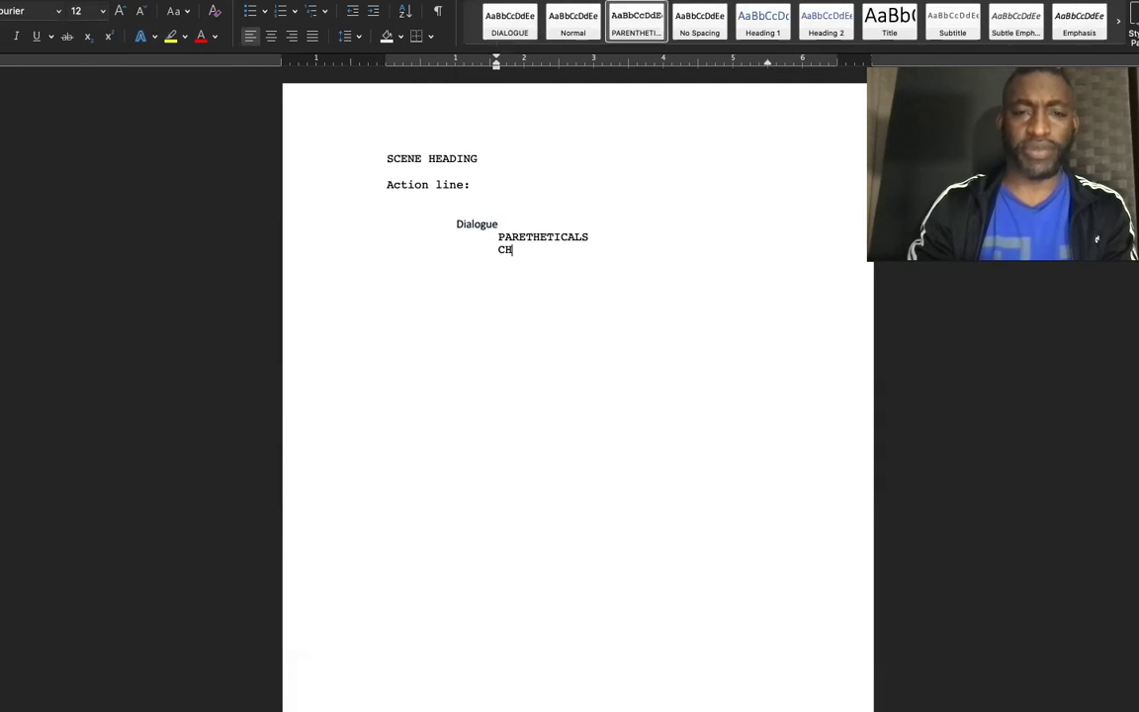
text(ARACTER CUE)
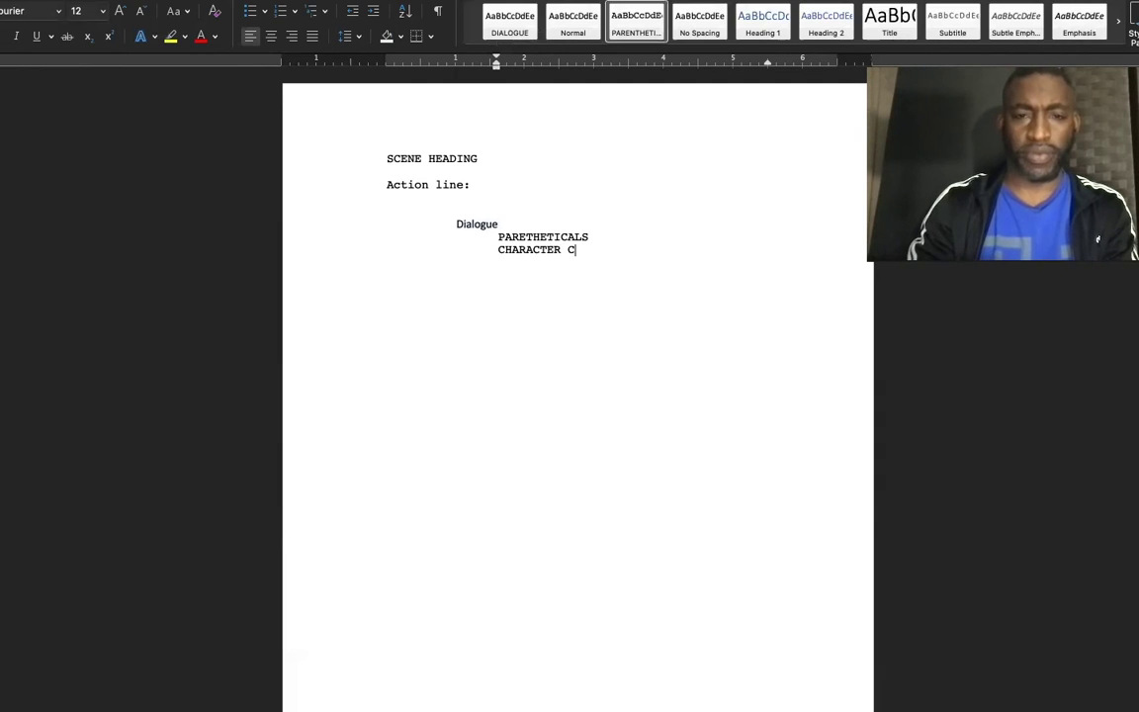
Start a new paragraph style from the "CHARACTER CUE" line, named CHARACTER CUE and based on PARENTHETICALS.
drag(608, 250, 503, 252)
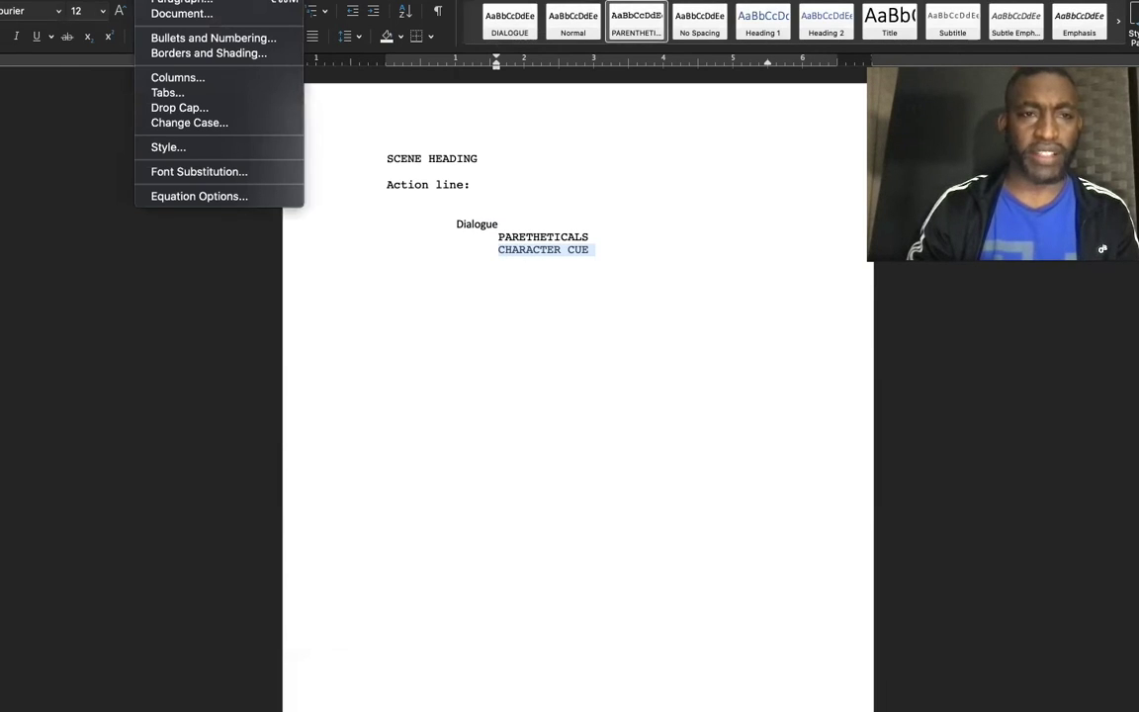
click(173, 146)
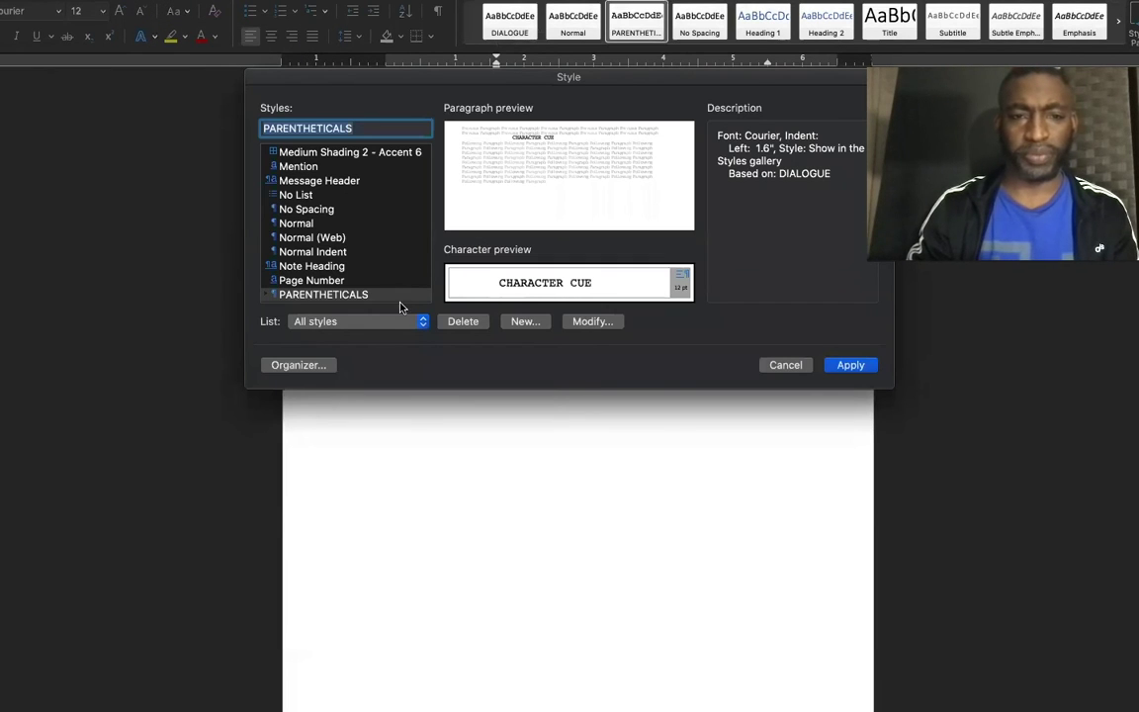
click(523, 321)
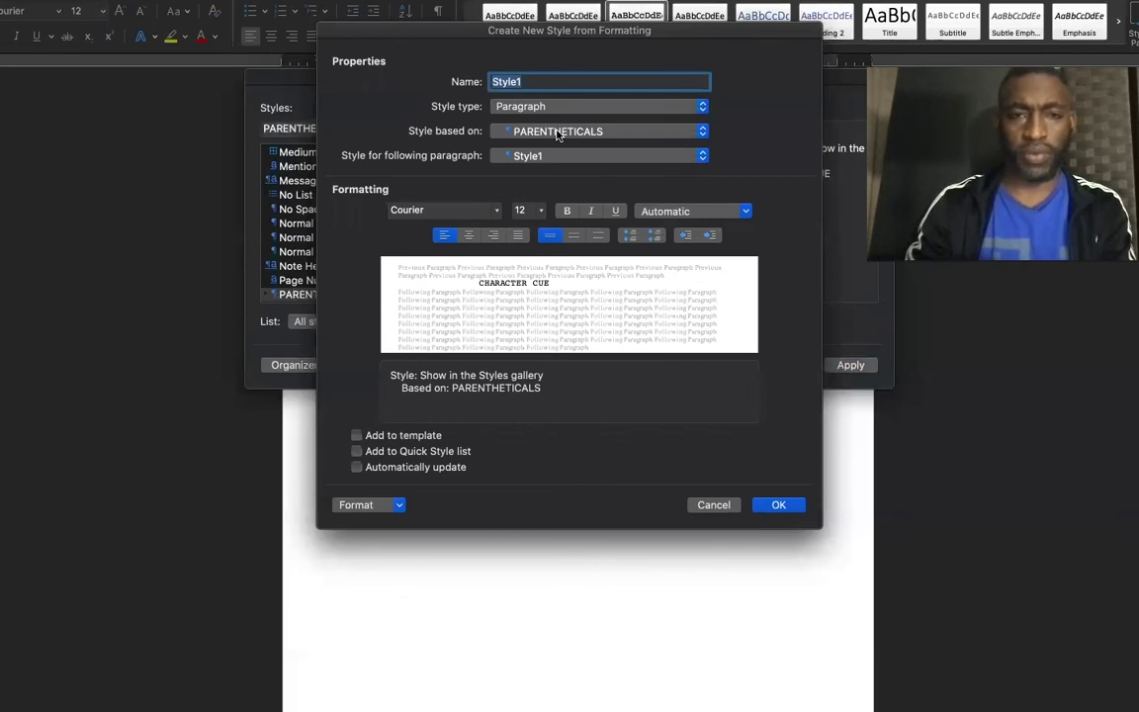
text(CHARAC)
key(BackSpace)
key(BackSpace)
key(BackSpace)
key(BackSpace)
text(ARACTER CUE)
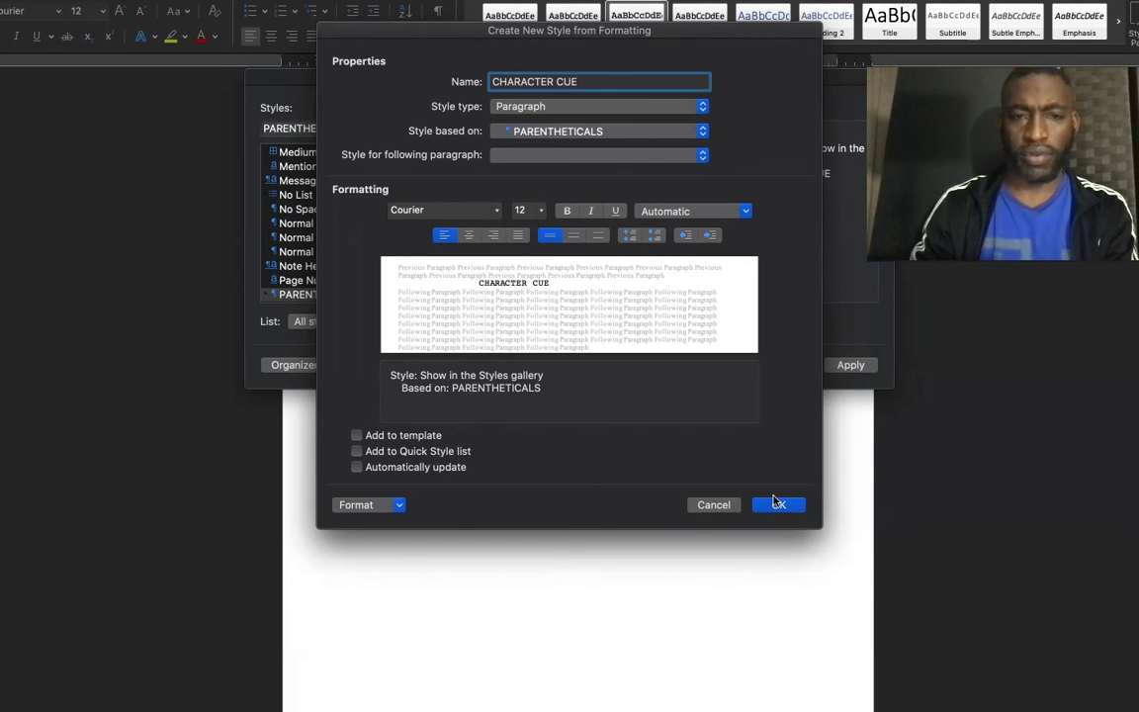
Set the CHARACTER CUE style's left indentation to 2.2", save the style and apply it to the "CHARACTER CUE" line.
click(386, 506)
click(380, 537)
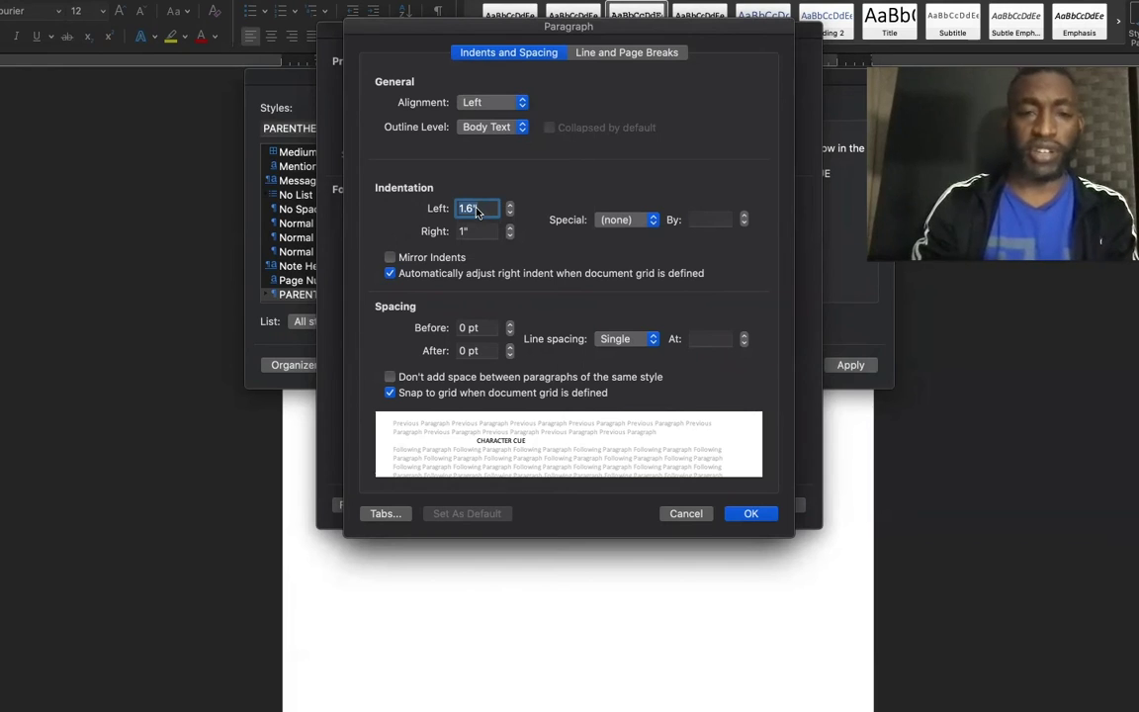
key(BackSpace)
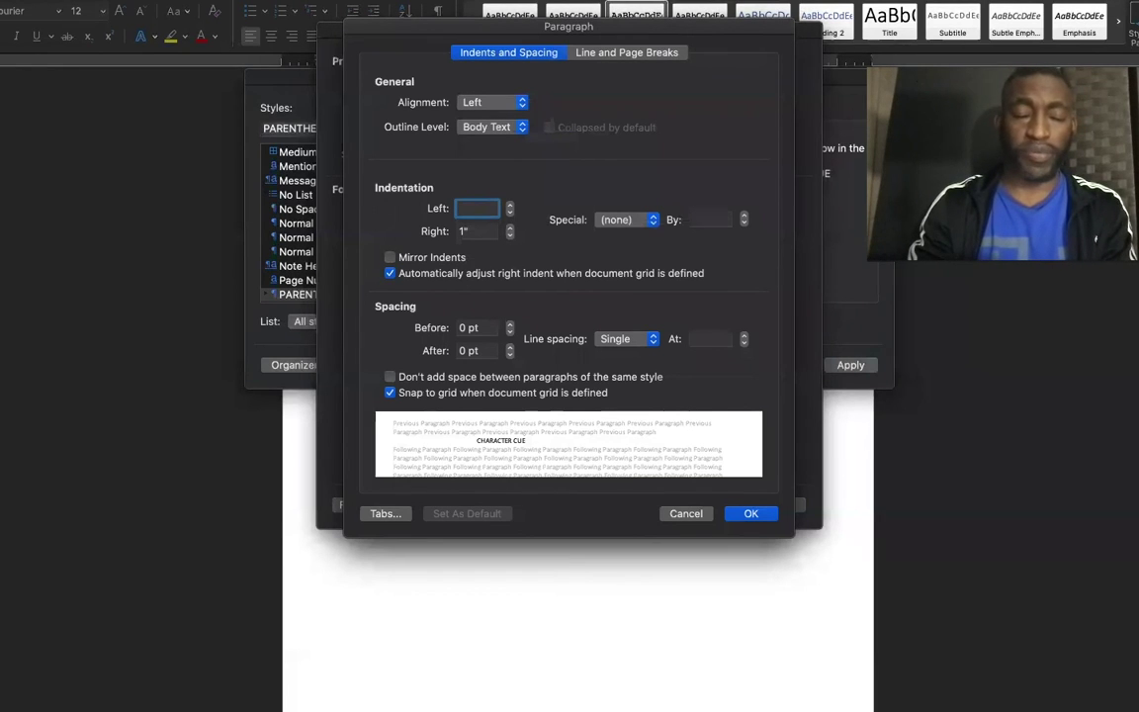
text(2.2)
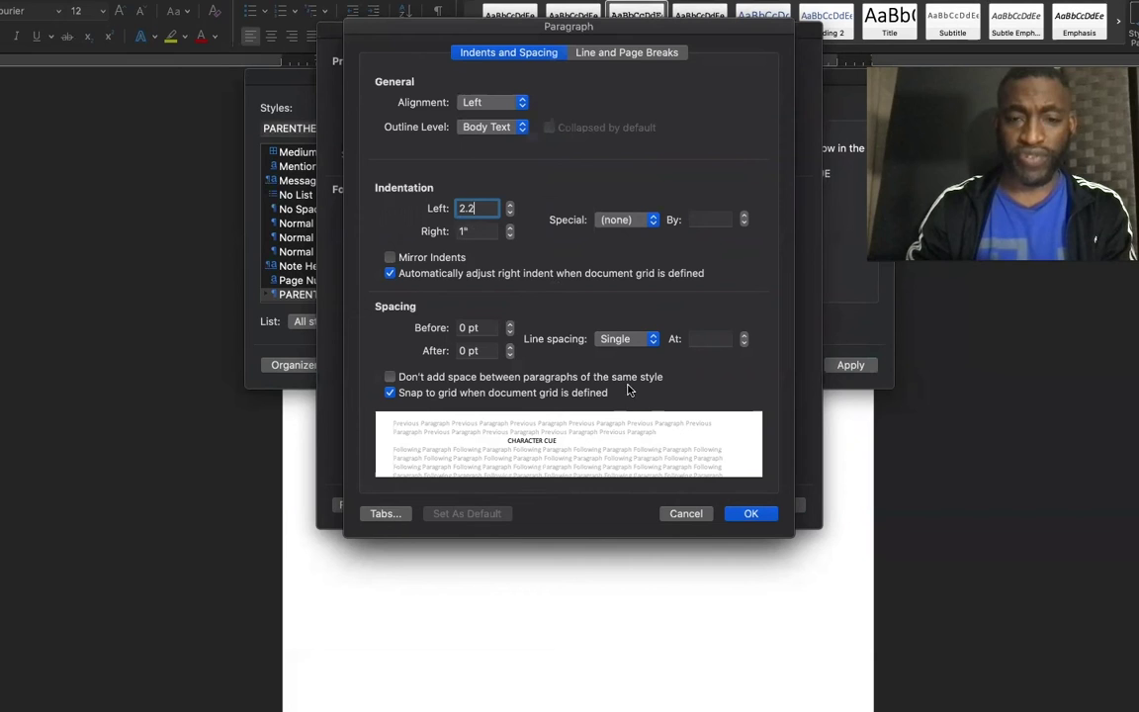
click(755, 514)
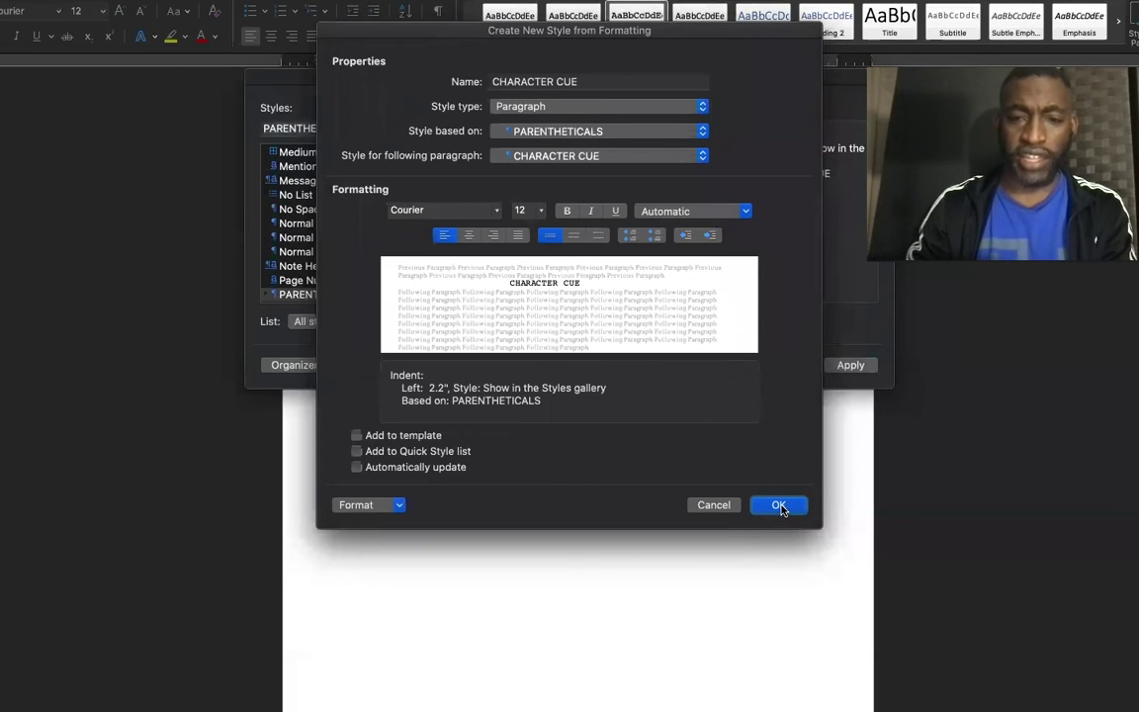
click(779, 505)
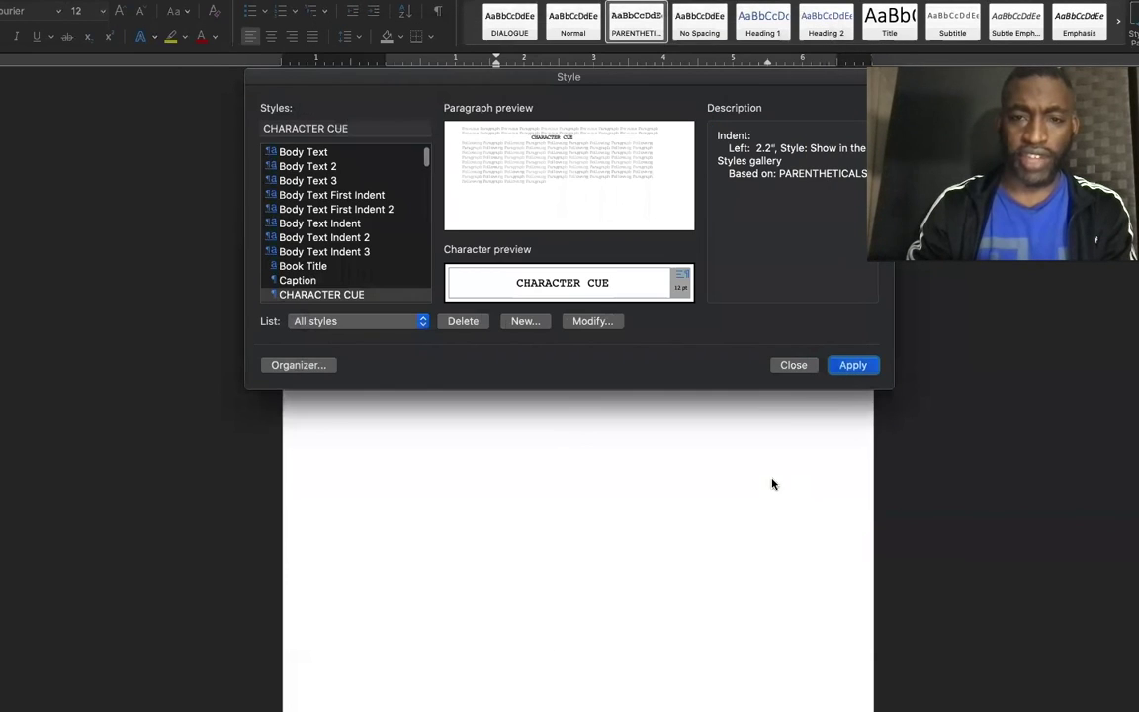
click(858, 367)
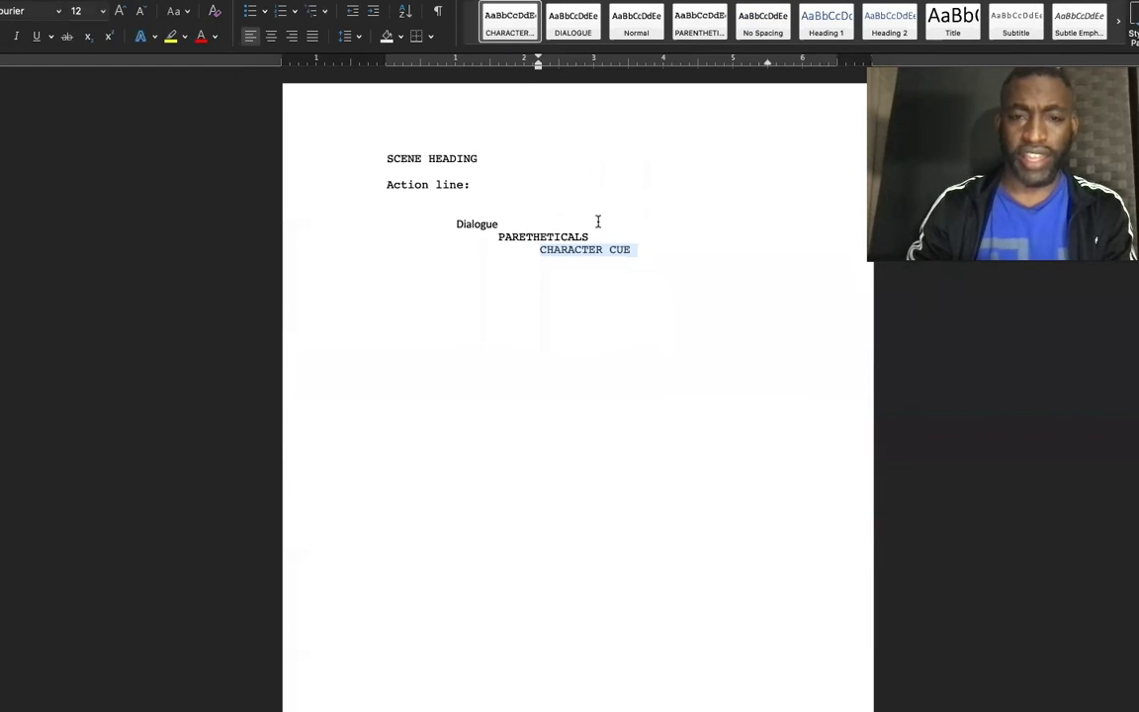
Add a second "SCENE HEADING" line below the character cue, with blank space between them, using the Normal style.
click(648, 257)
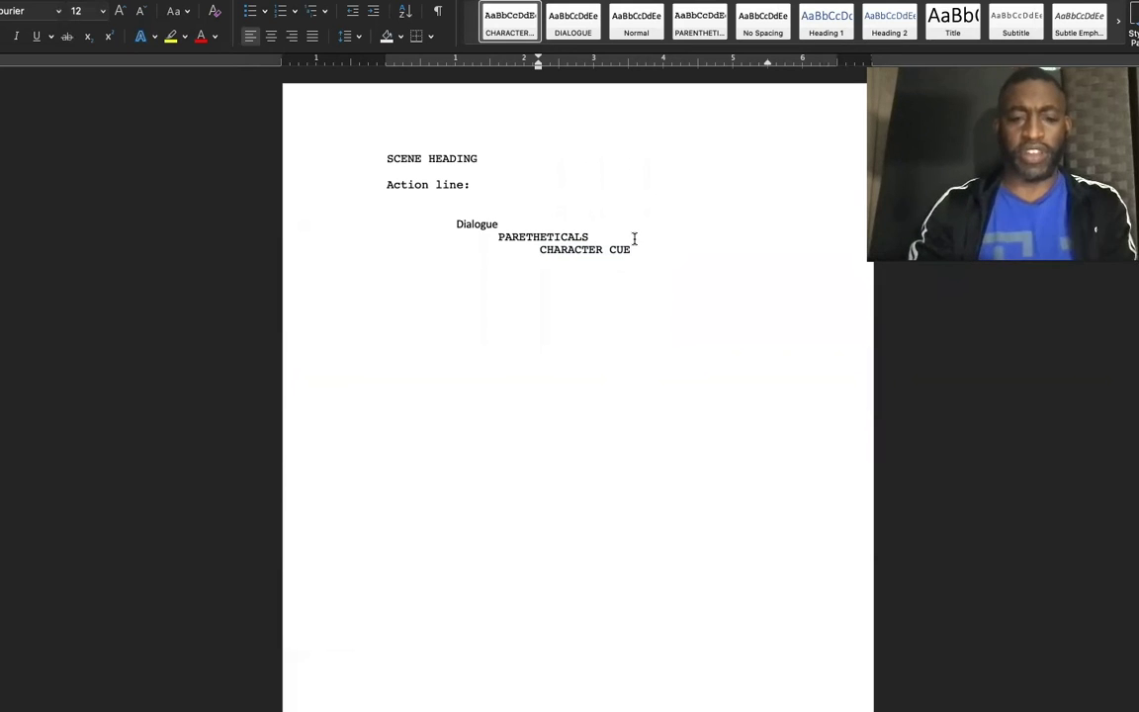
key(Return)
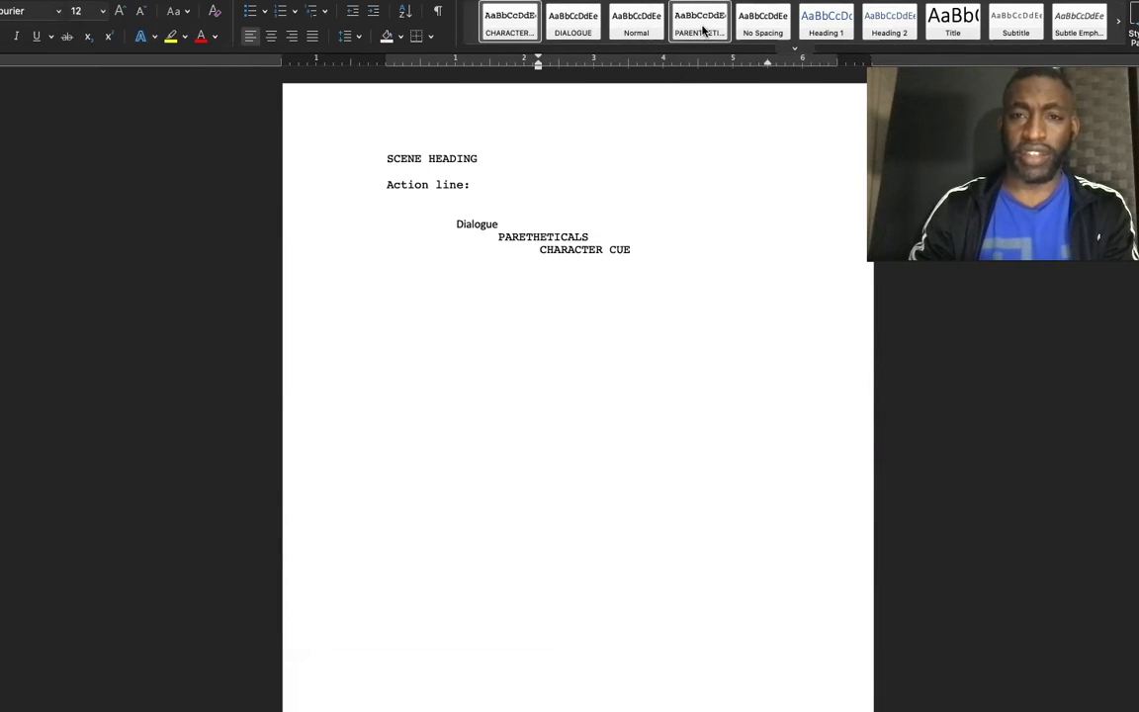
click(635, 31)
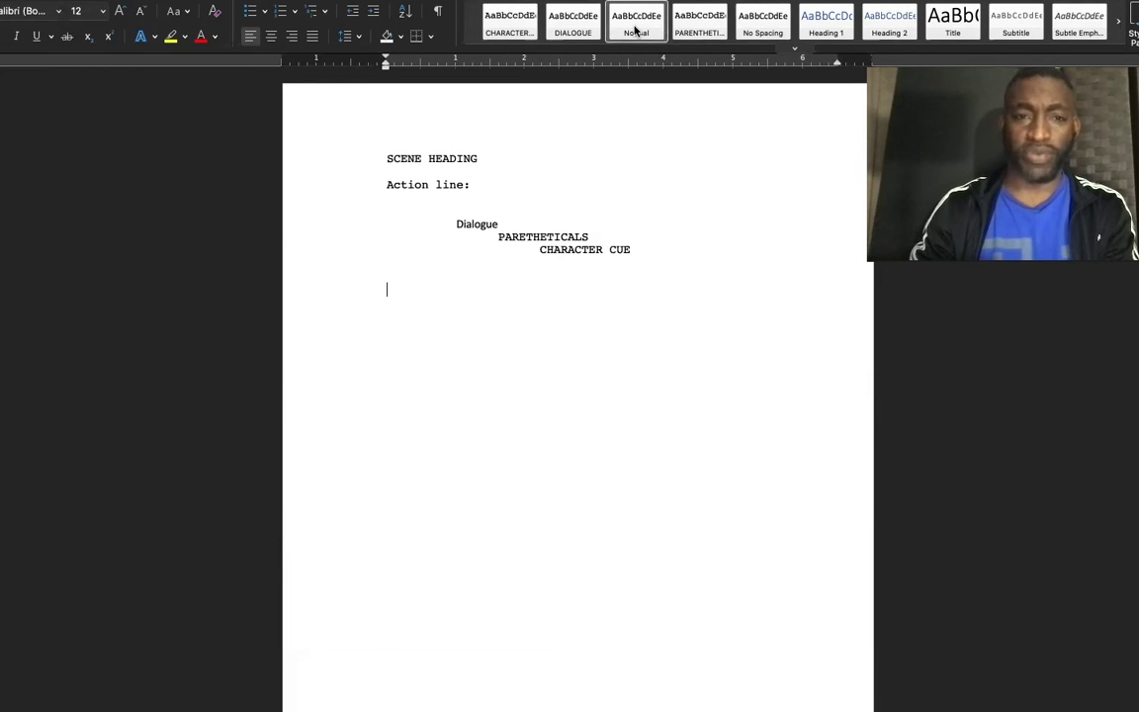
text(scEN)
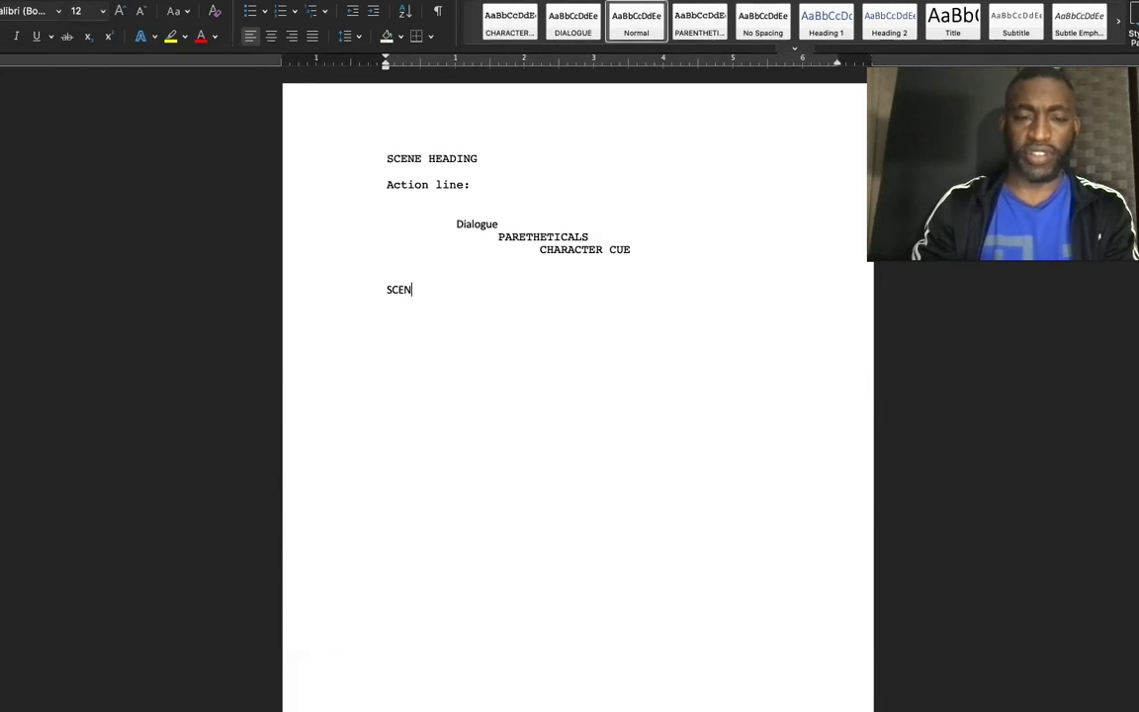
text(E HEADING @)
key(BackSpace)
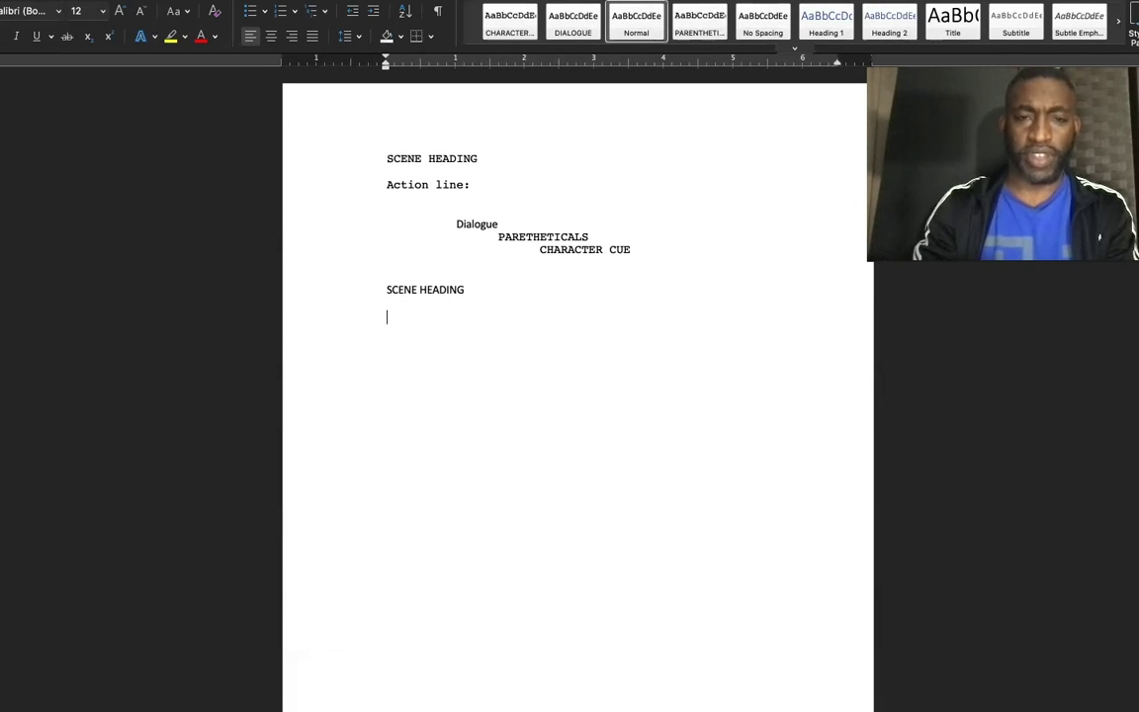
Write "Action Lines:" in title case below the second scene heading, in the Normal style.
text(ACT)
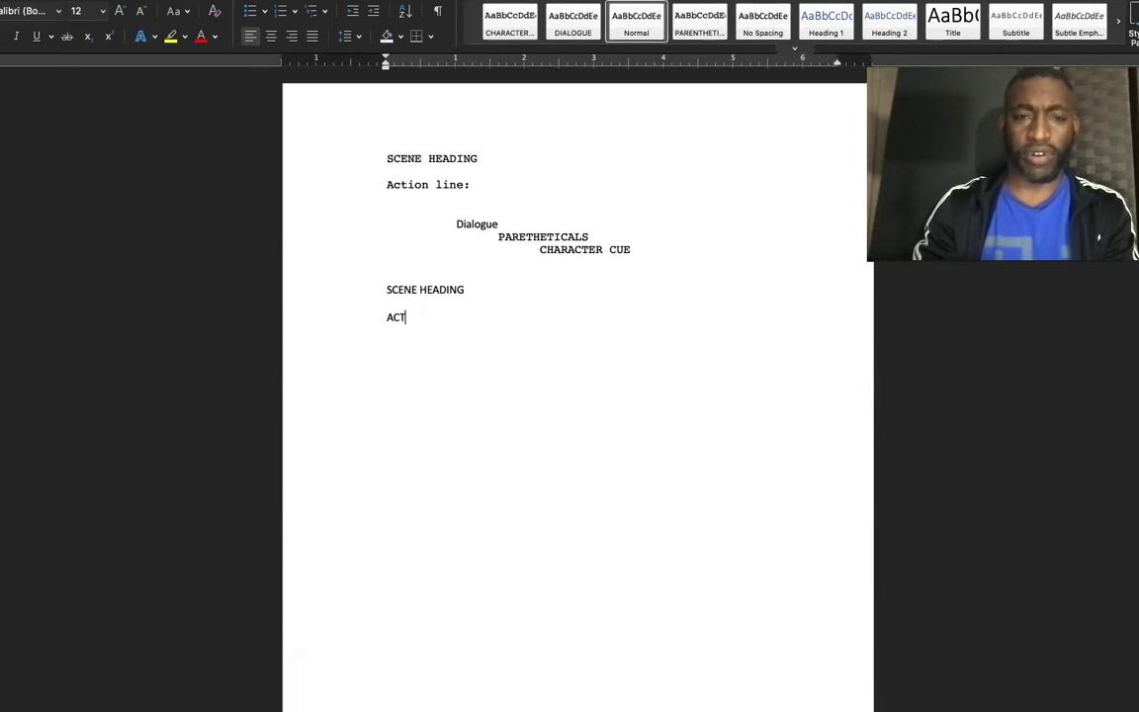
text(ION LINE)
key(BackSpace)
key(BackSpace)
key(BackSpace)
key(BackSpace)
key(BackSpace)
key(BackSpace)
key(BackSpace)
key(BackSpace)
key(BackSpace)
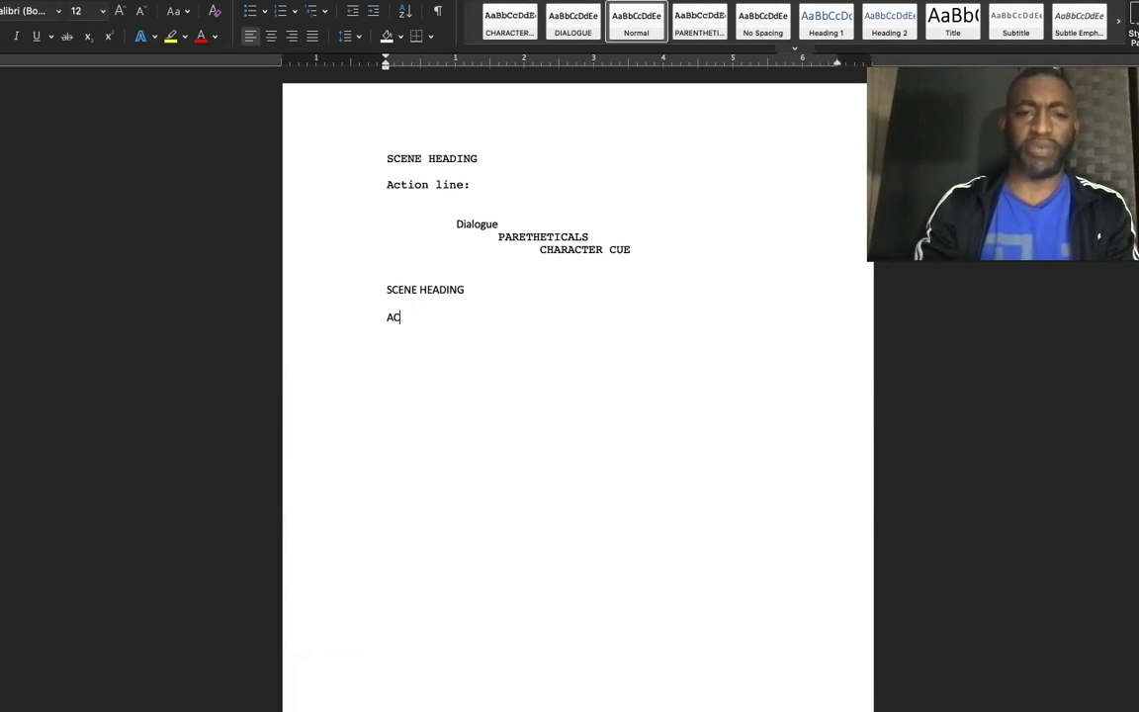
key(BackSpace)
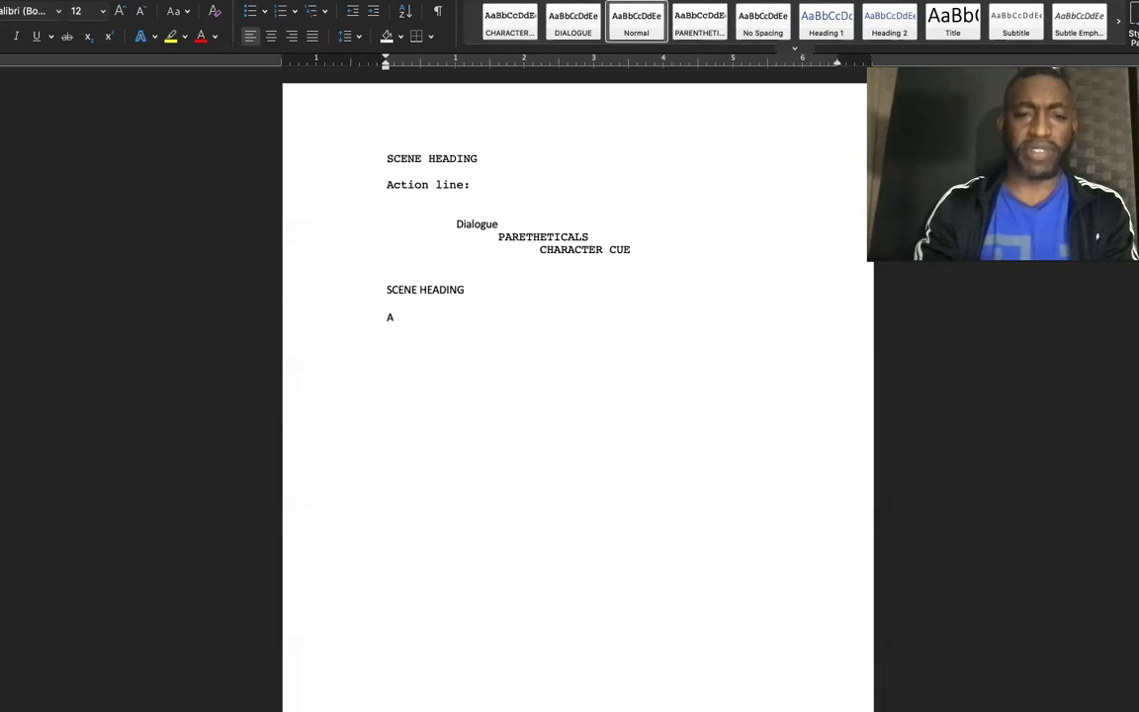
key(BackSpace)
text(ction)
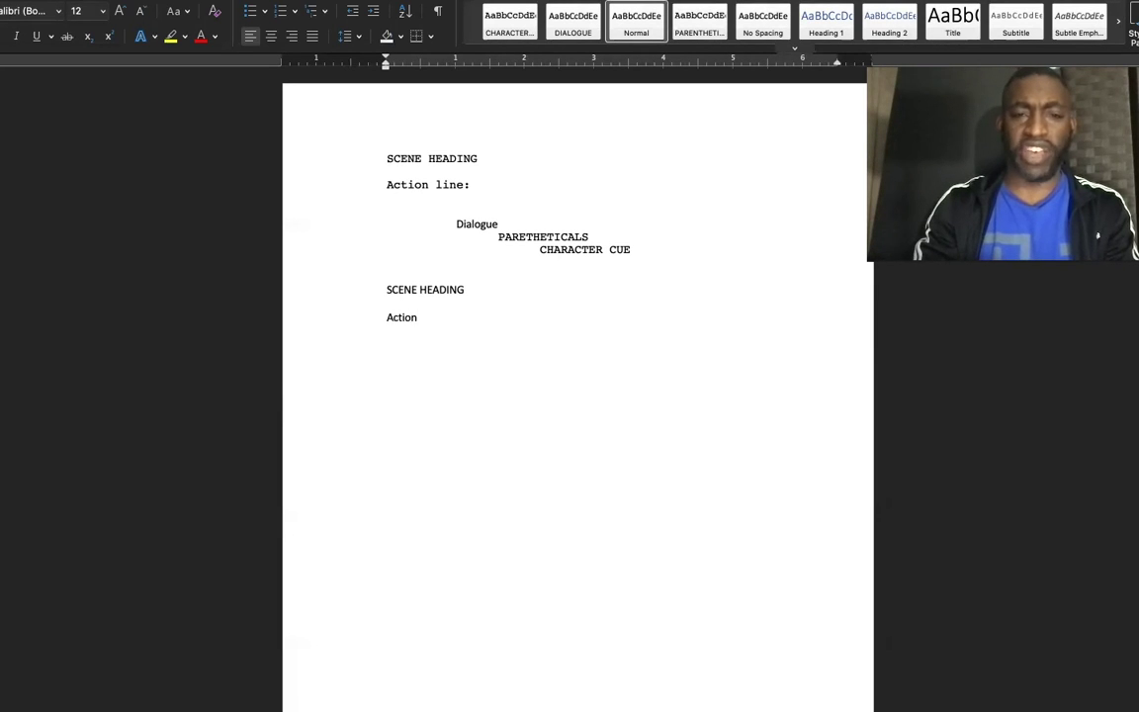
text( Lines:)
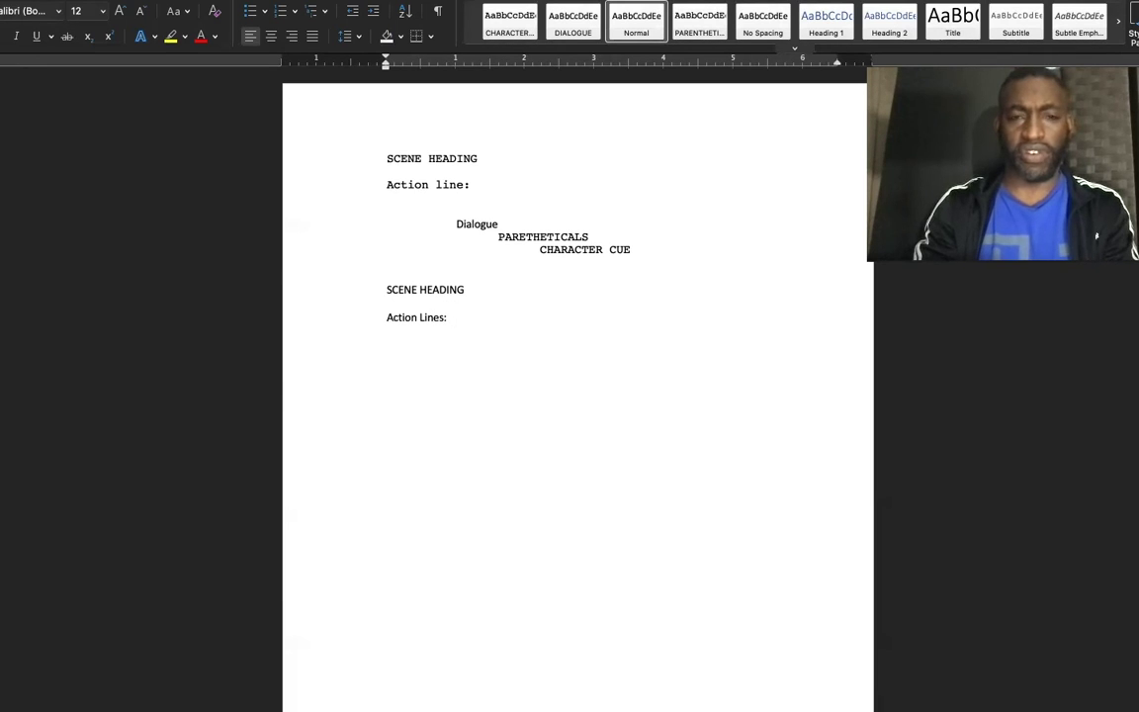
Add the speaking character's name in capitals below "Action Lines:", using the CHARACTER CUE style.
key(Return)
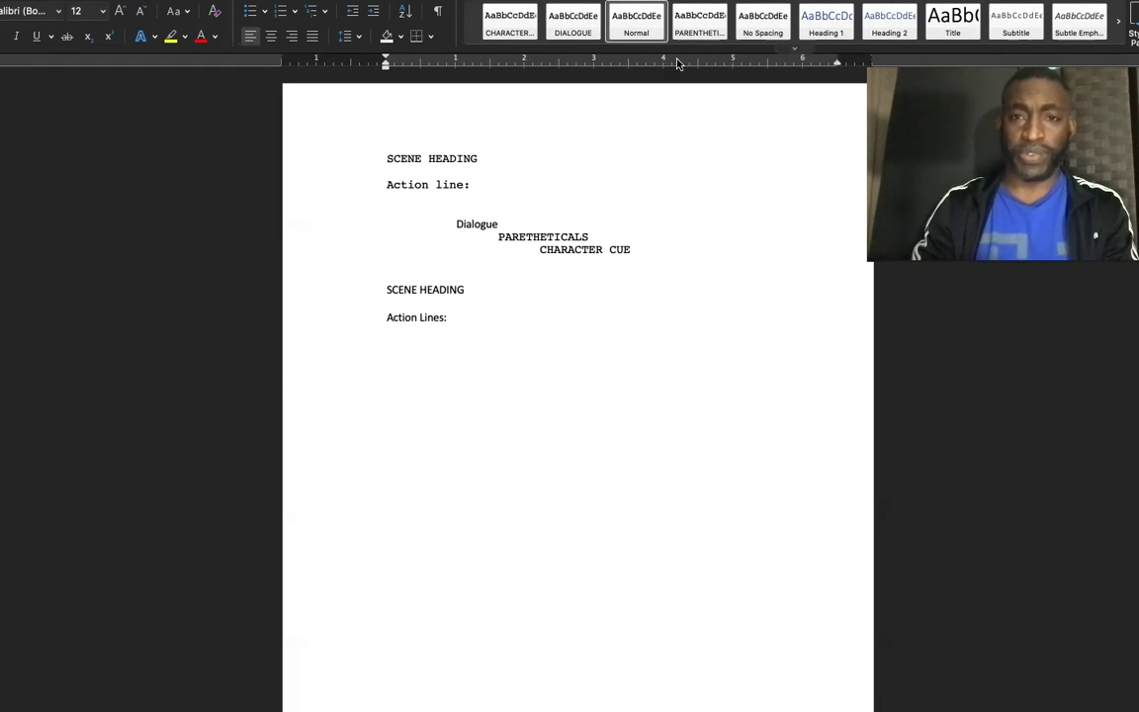
click(510, 21)
text(TERRIO)
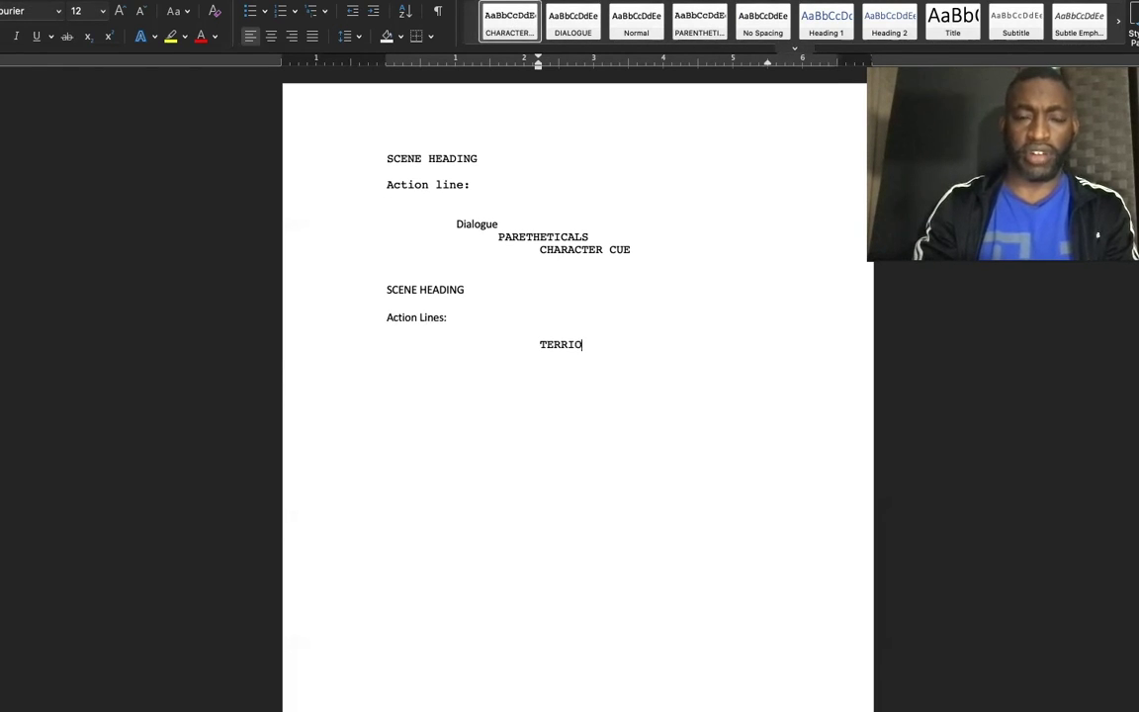
key(Return)
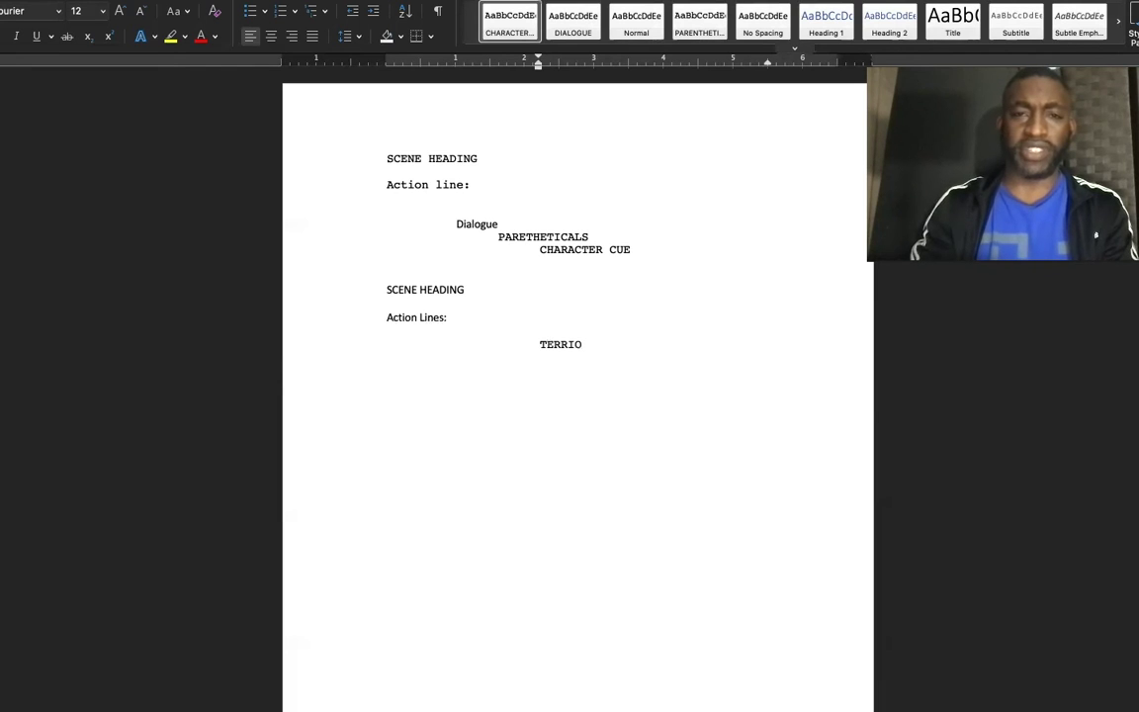
Write a DIALOGUE-style line below the character's name in which the speaker gives their name "and welcome to my tutorial.".
click(571, 22)
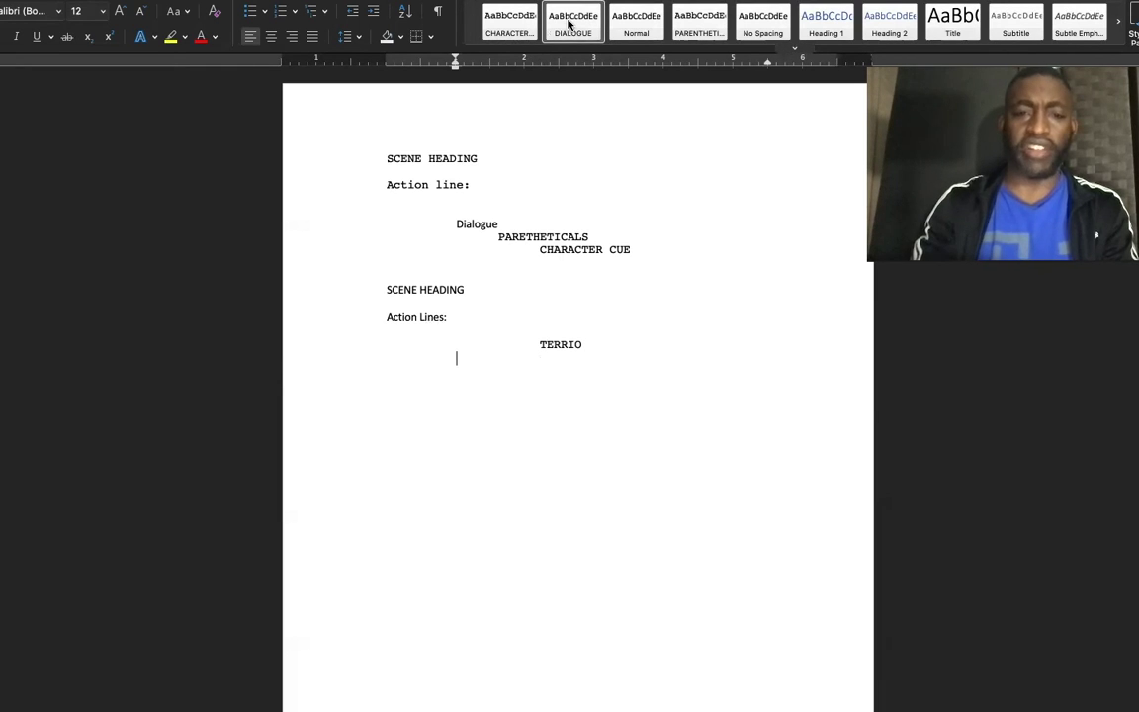
text(My)
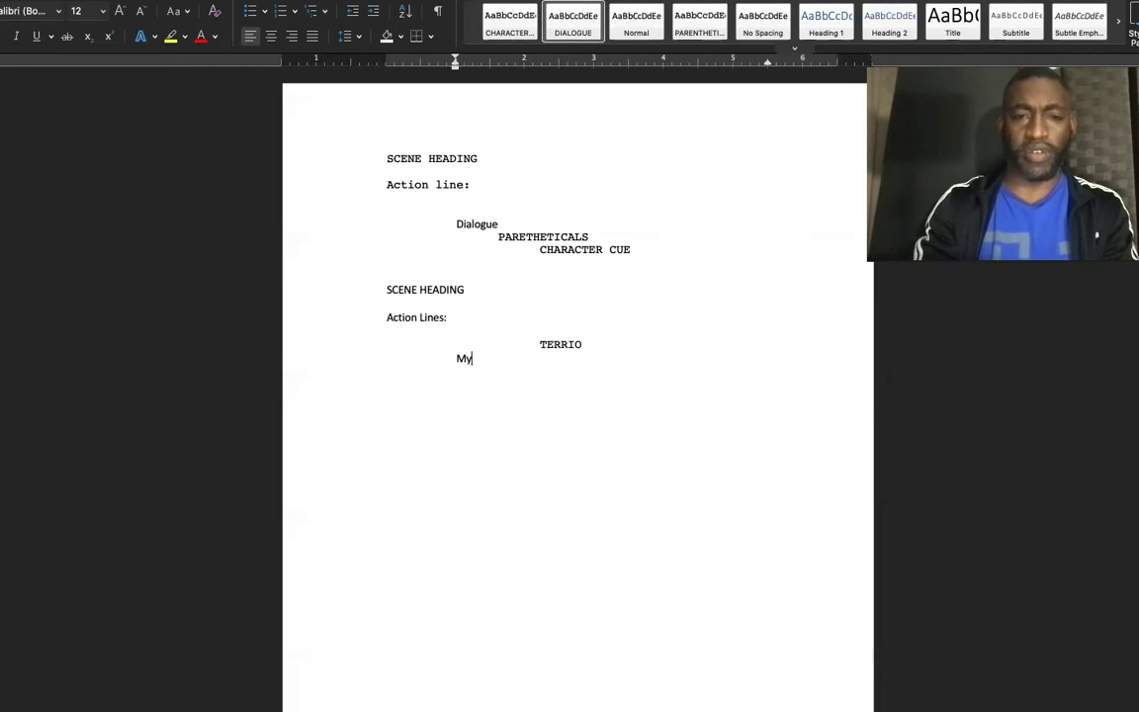
text( name is T)
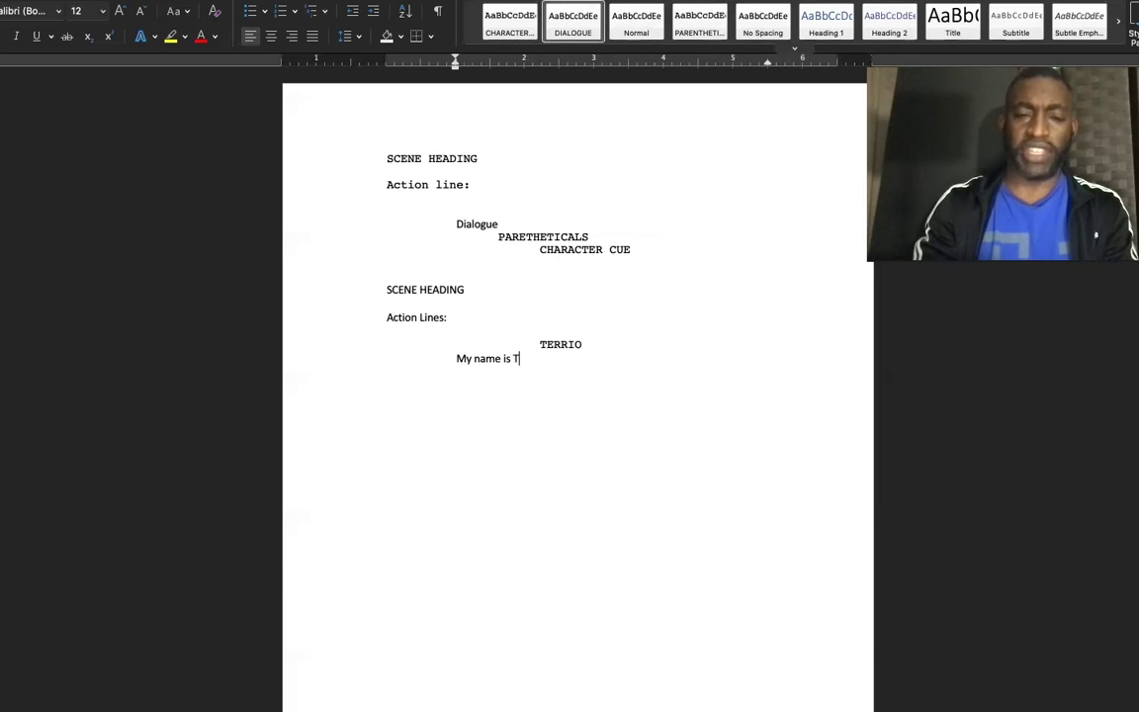
text(errio and we)
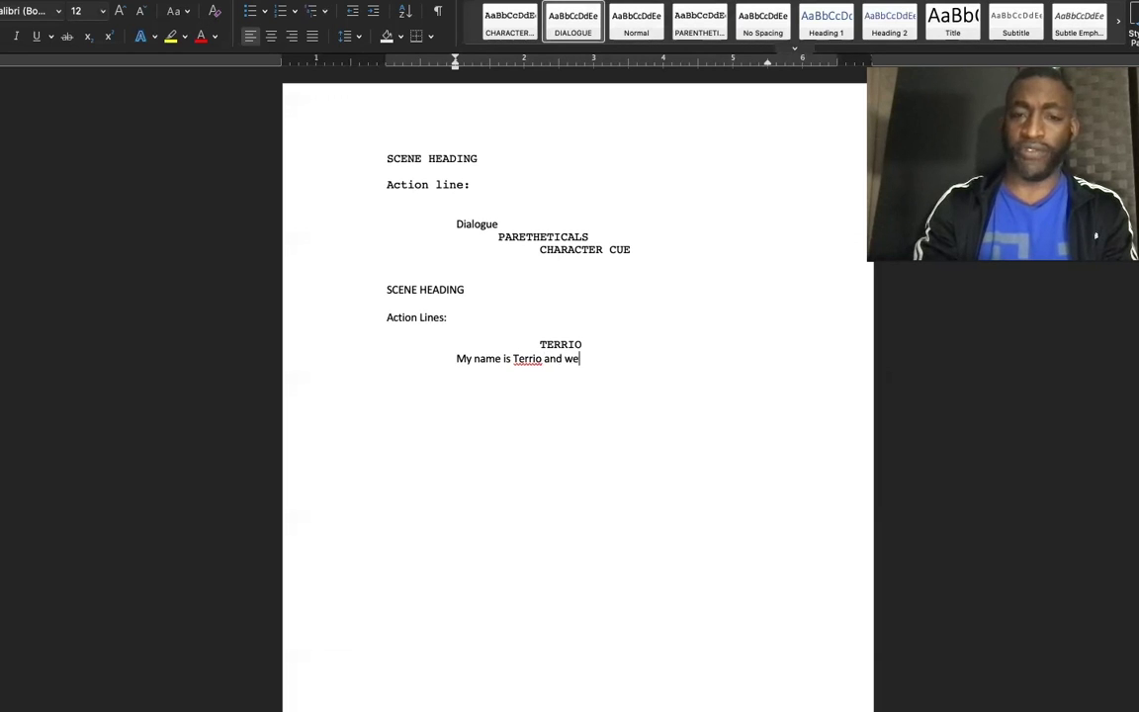
text(lcome to my tut)
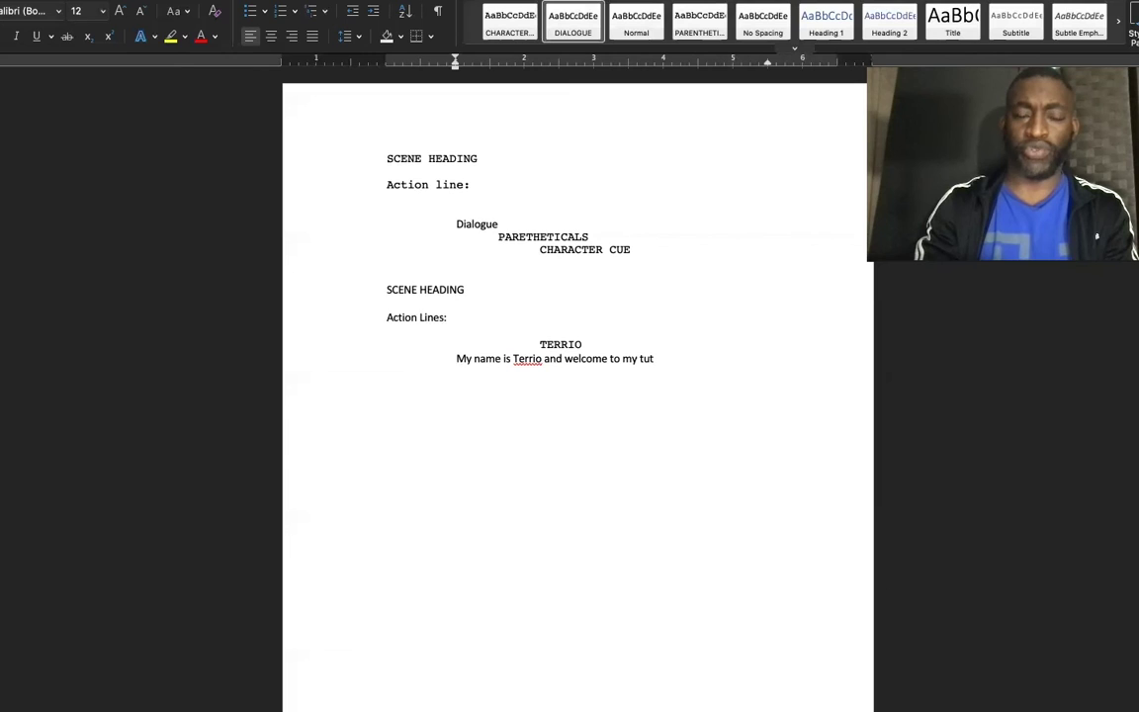
text(orial.)
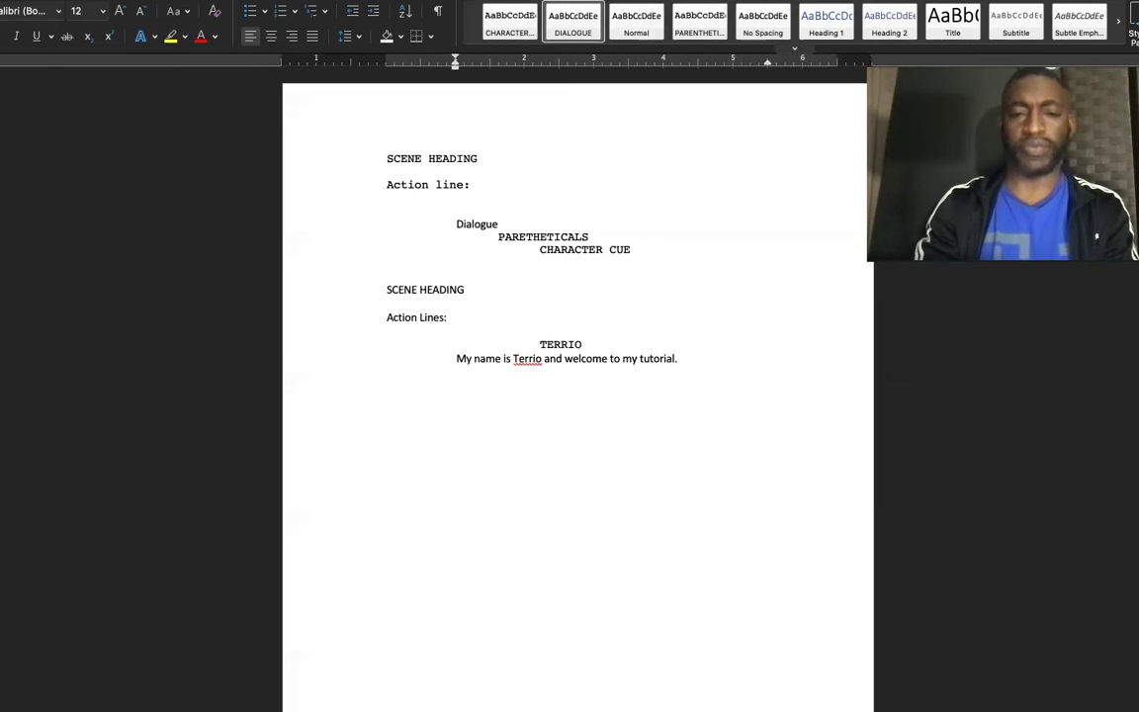
key(Return)
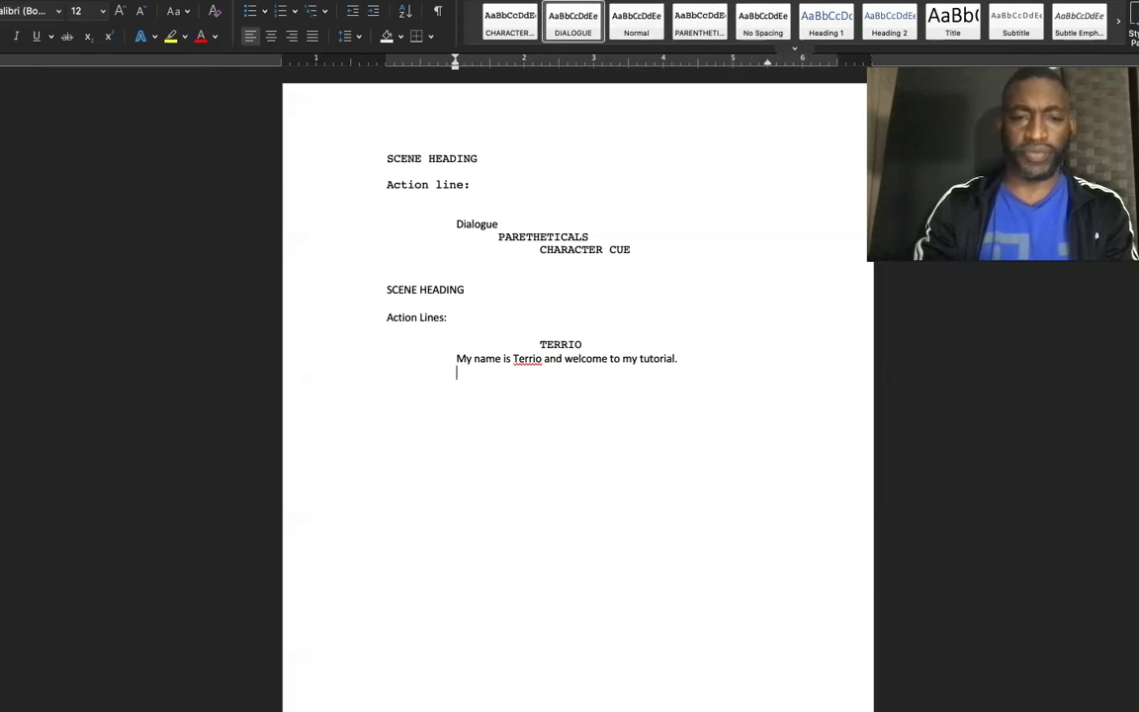
key(BackSpace)
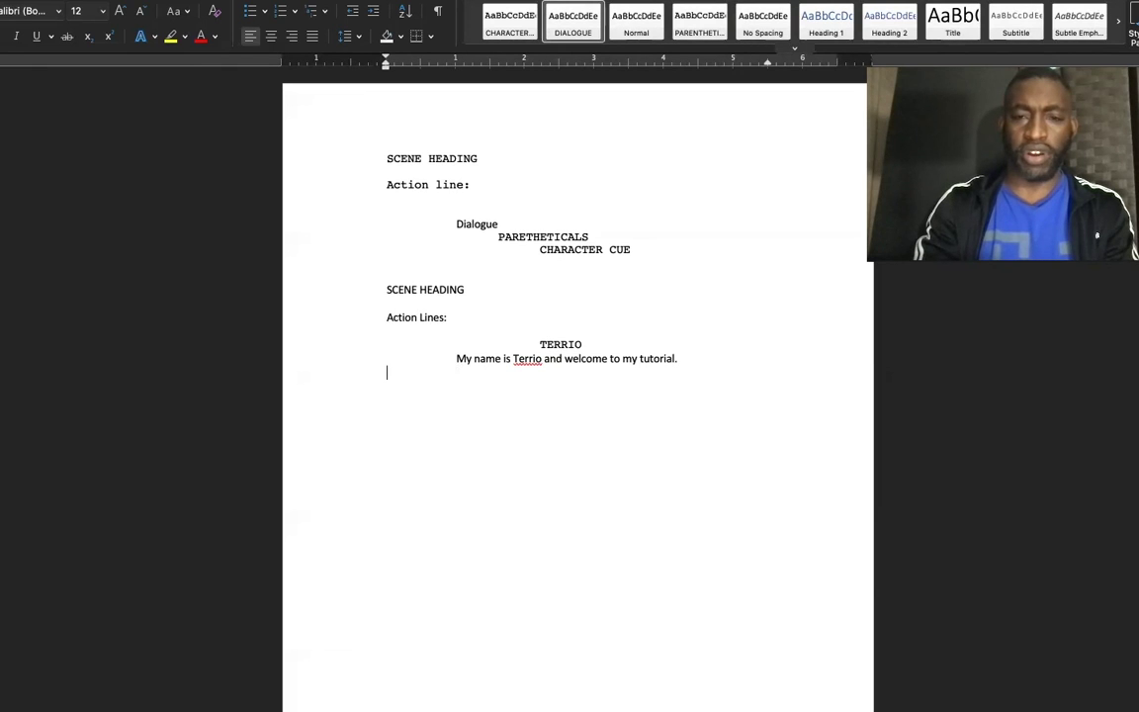
key(BackSpace)
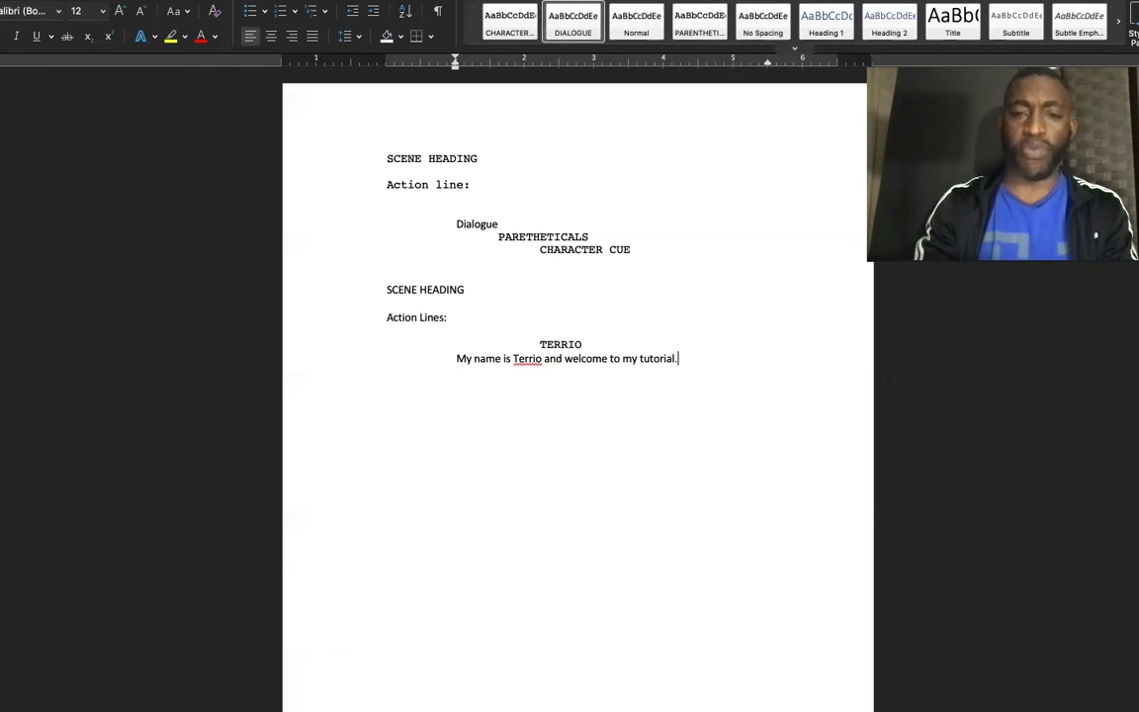
Continue the dialogue line with "This means you did it right" and leave blank lines below it.
text(This)
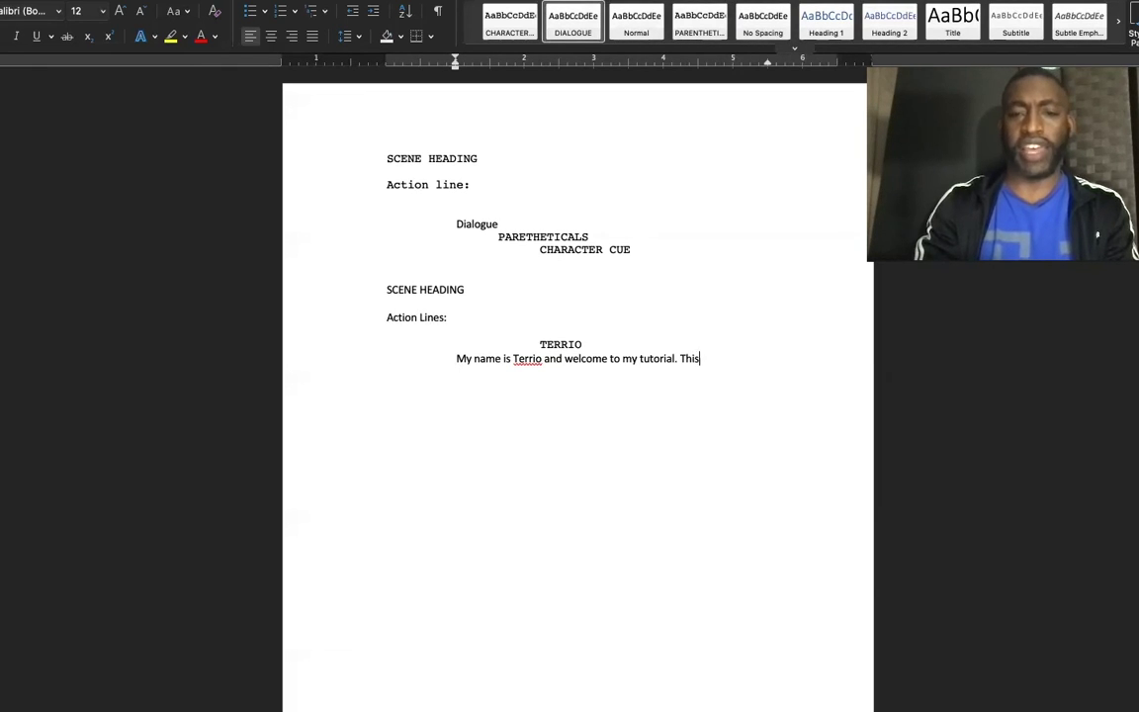
text( means )
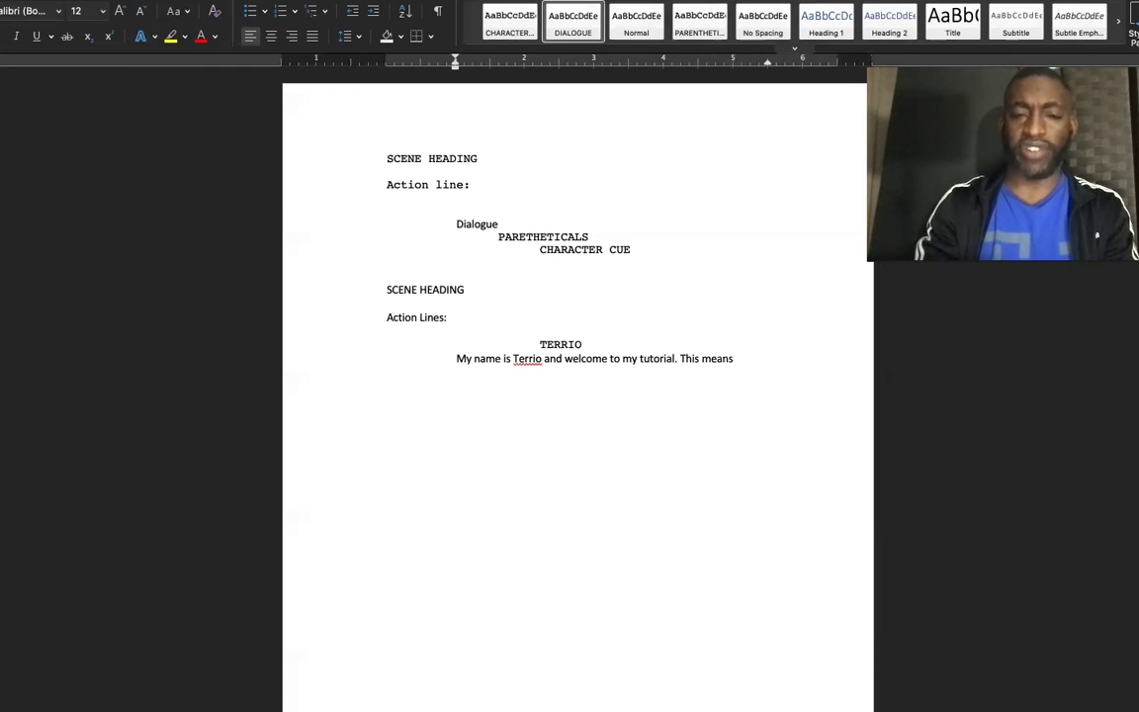
text(You)
key(BackSpace)
key(BackSpace)
key(BackSpace)
text(you did it right)
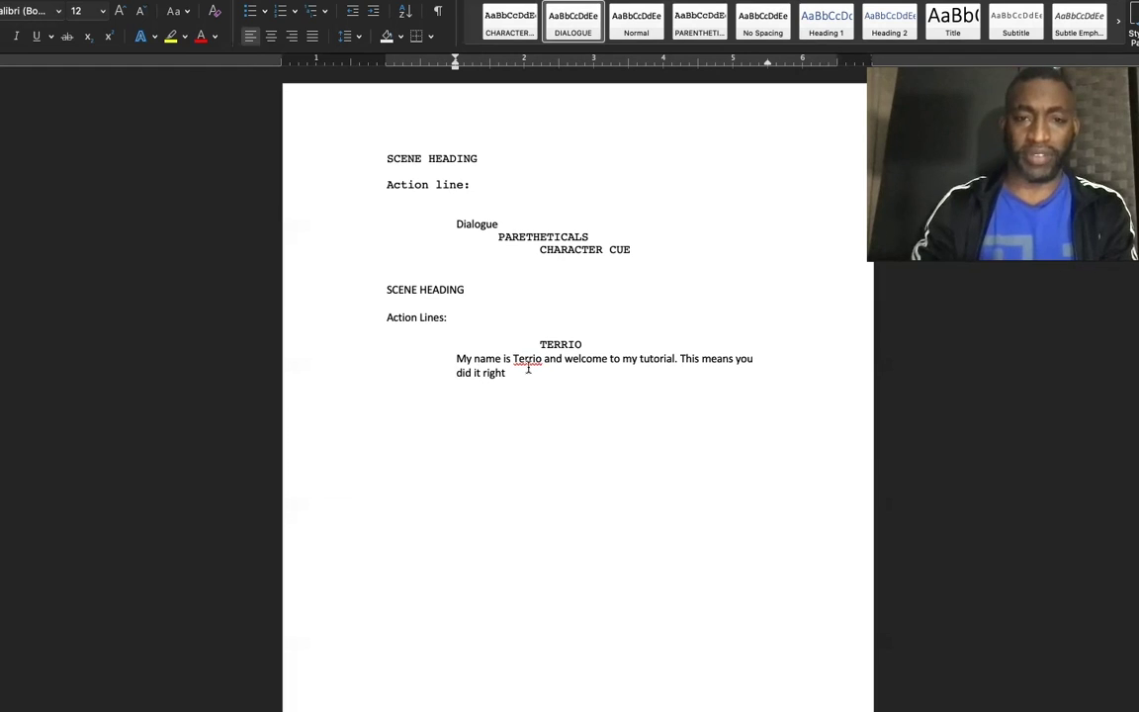
key(Return)
key(Return)
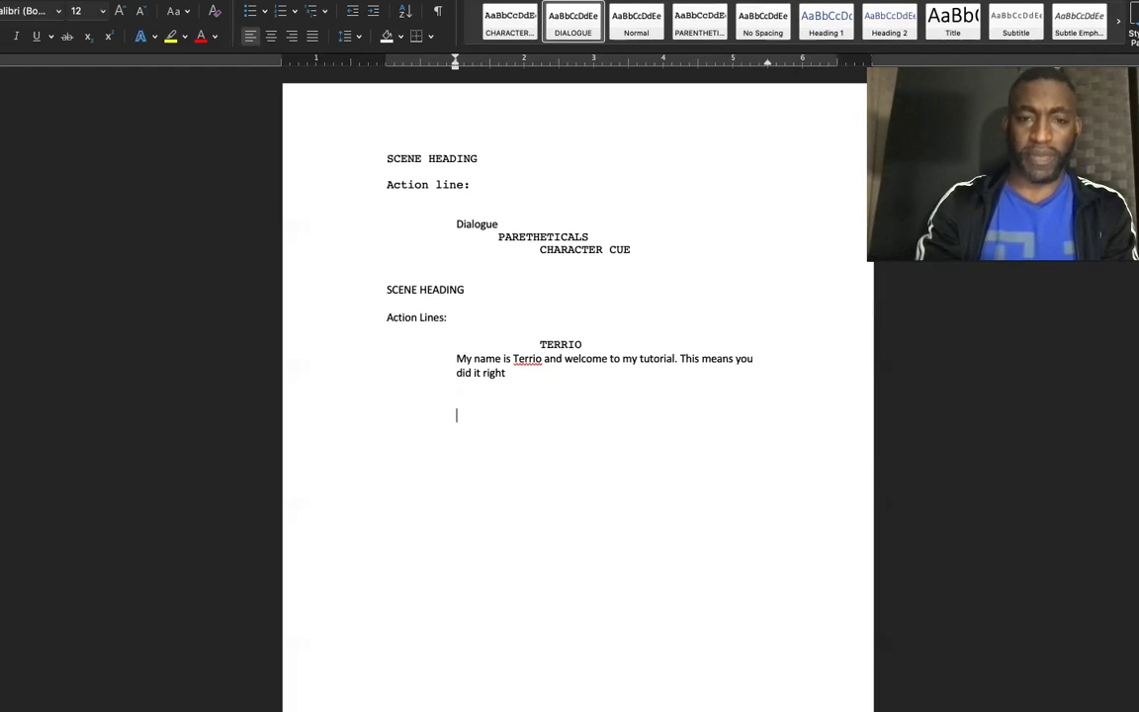
Insert a "(cryting)" line between the speaking character's name and the dialogue, and apply the PARENTHETICALS style to it.
click(593, 340)
key(Return)
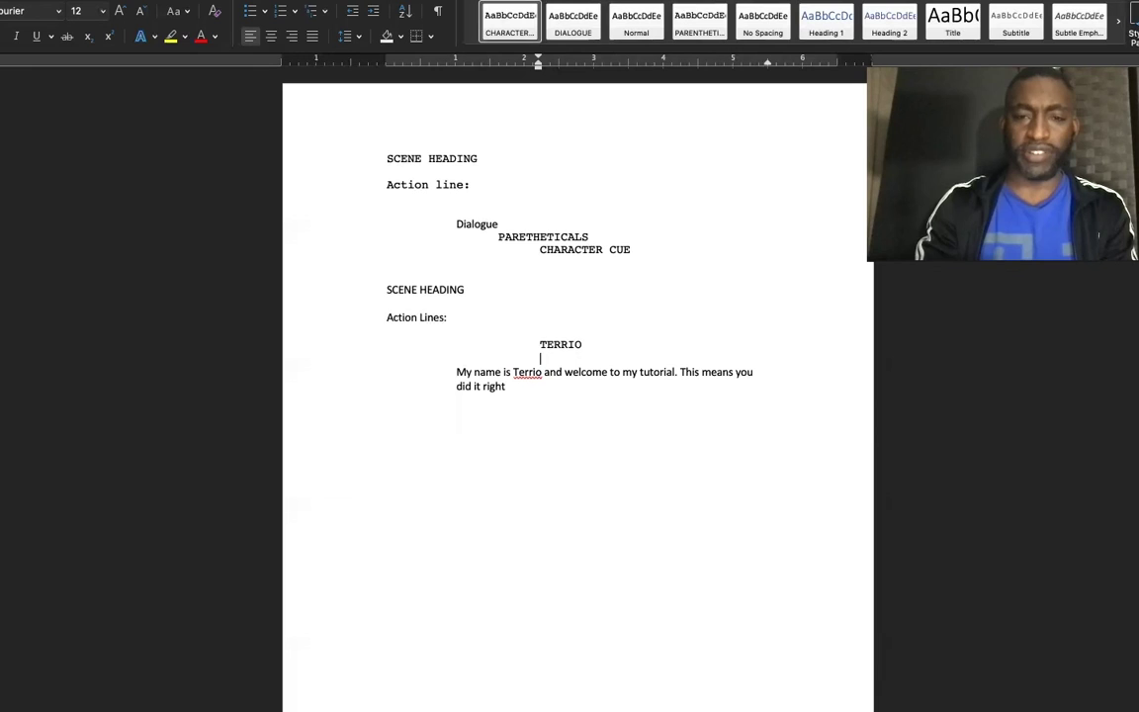
text((cryti)
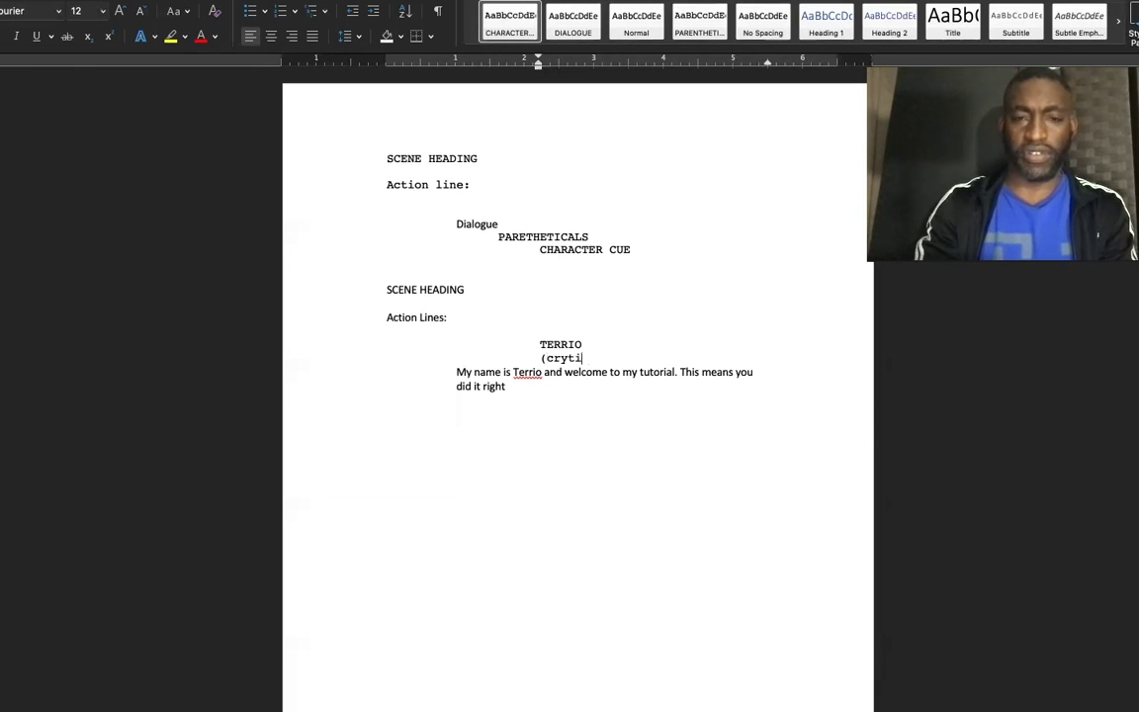
text(ng))
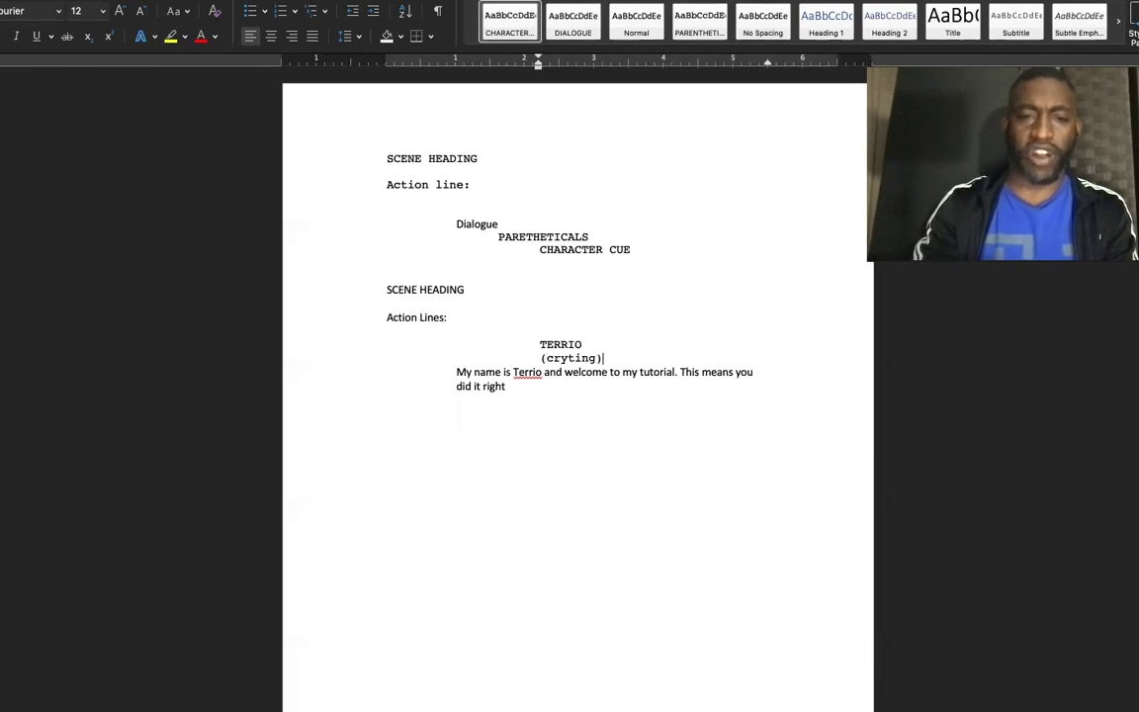
drag(604, 358, 540, 357)
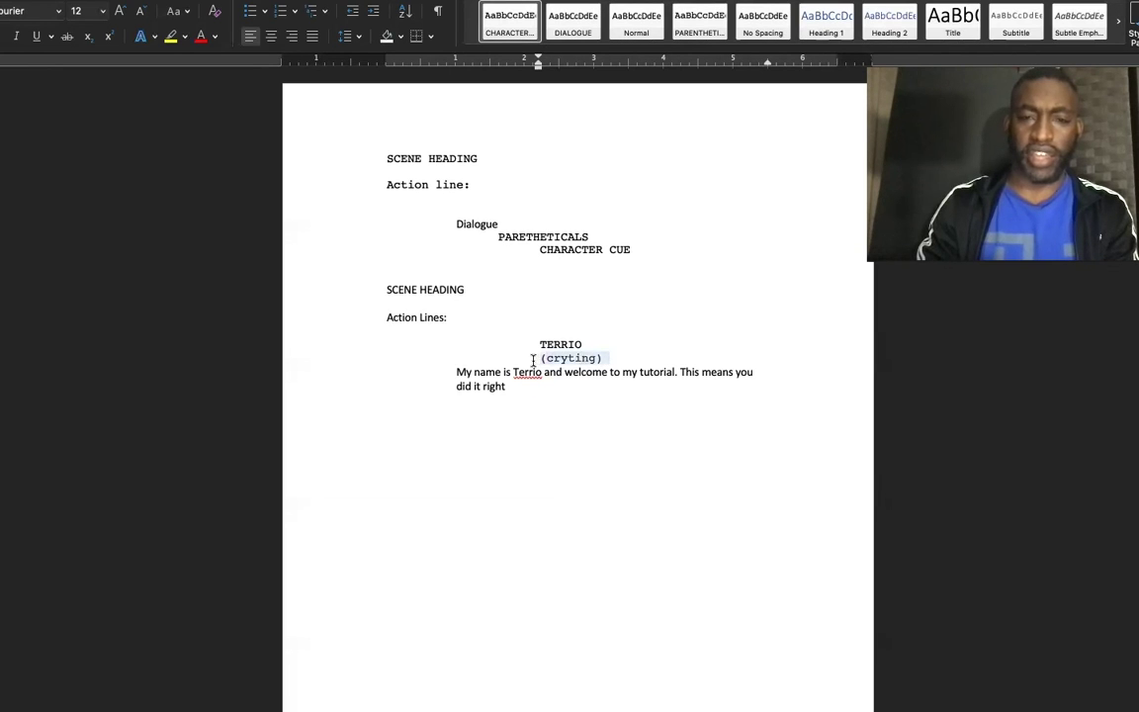
click(685, 29)
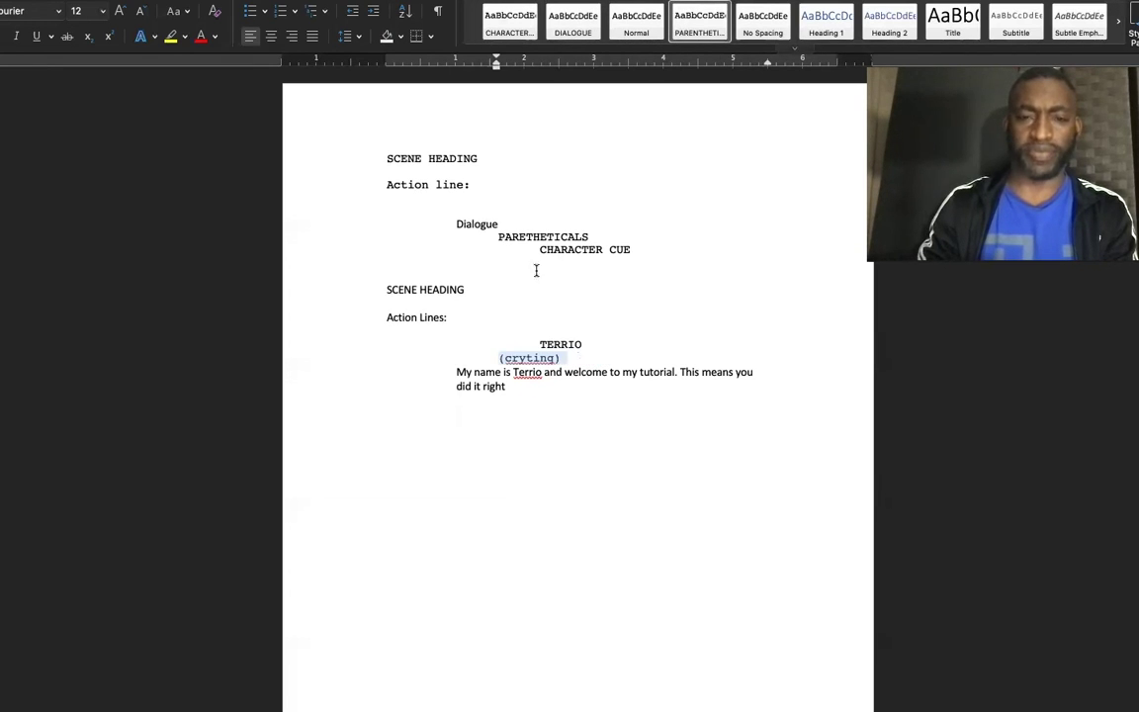
click(507, 323)
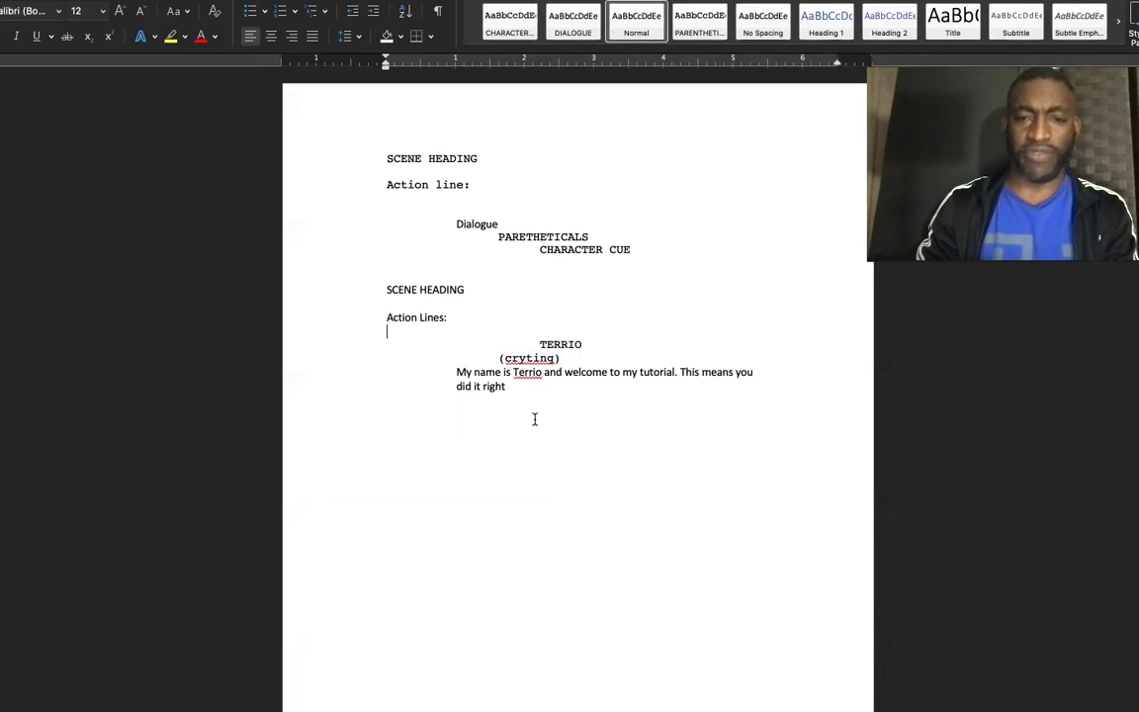